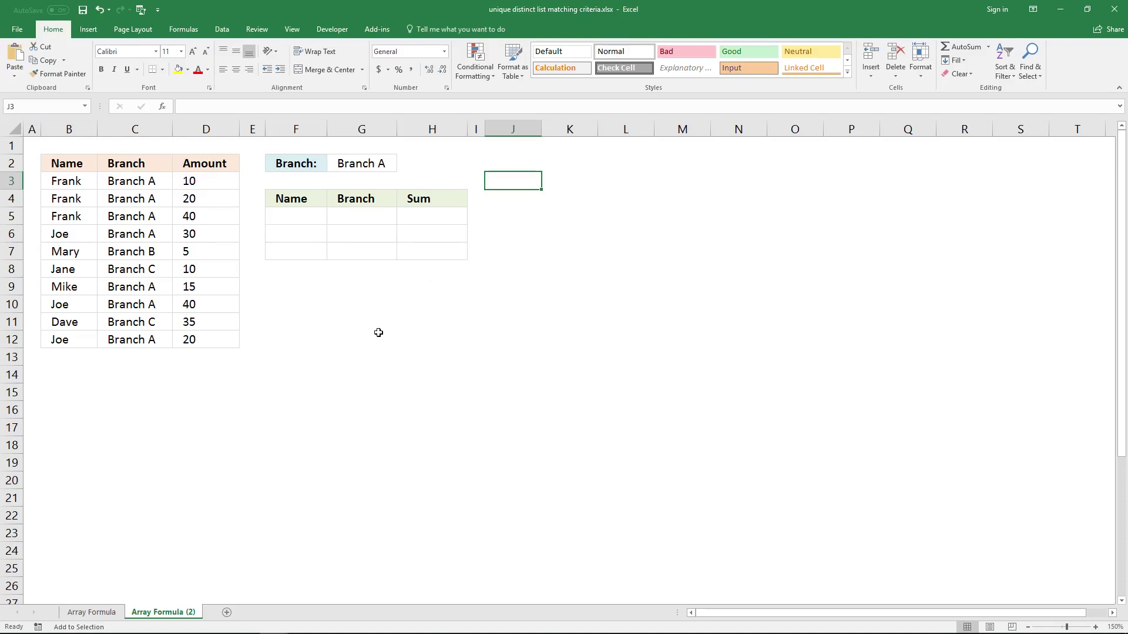
Examine the branch criterion in G2 and the empty Name, Branch and Sum result cells in row 5.
click(423, 215)
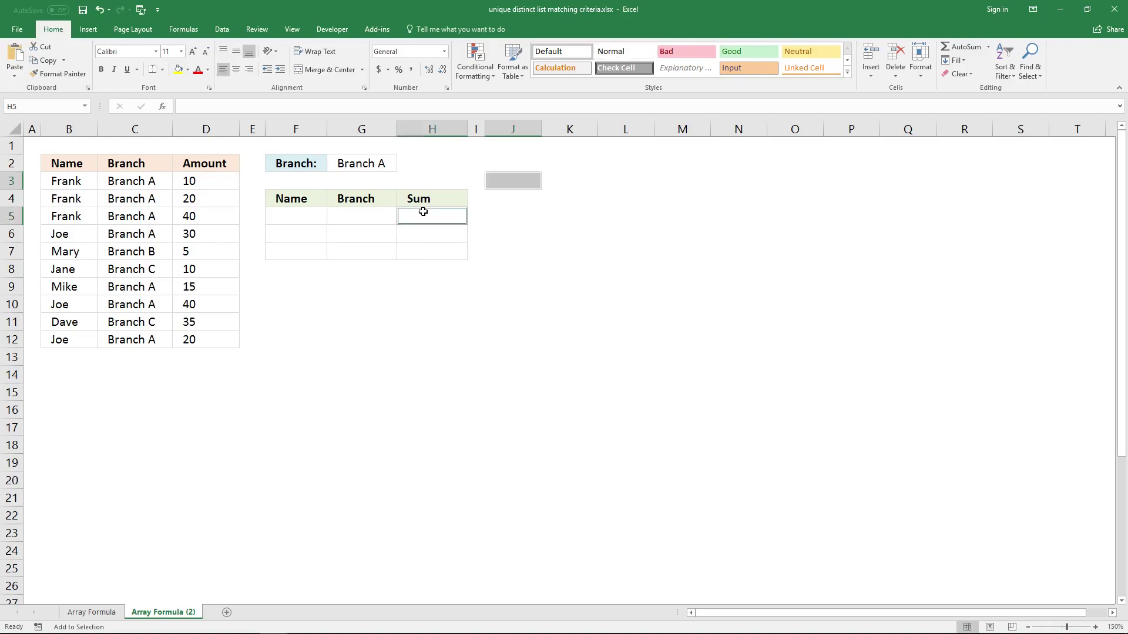
click(423, 213)
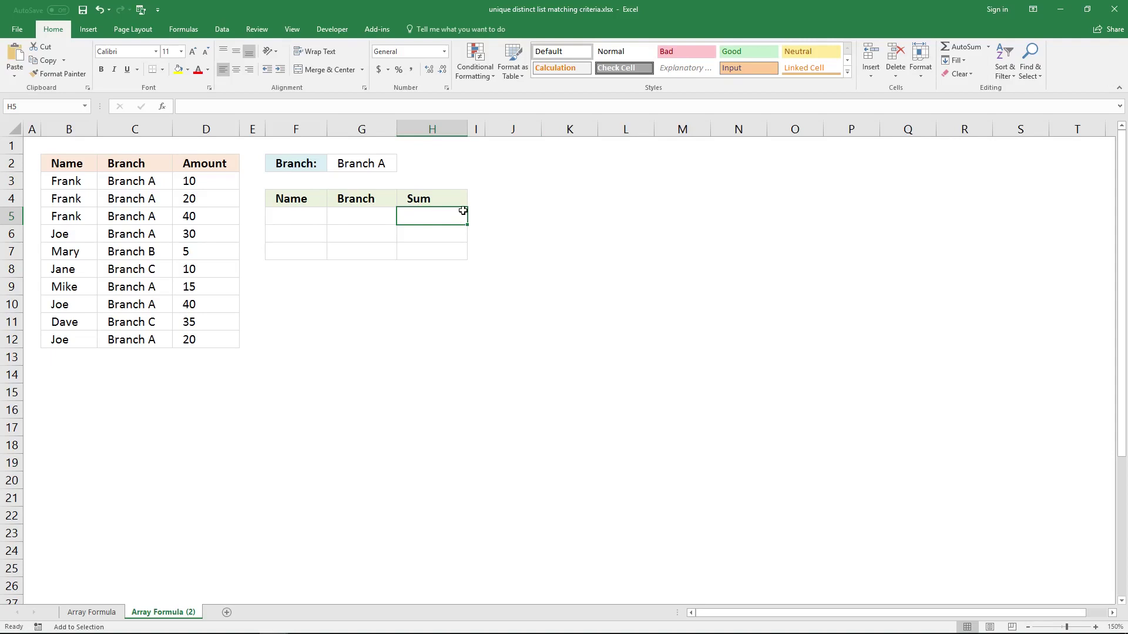
click(301, 216)
click(300, 215)
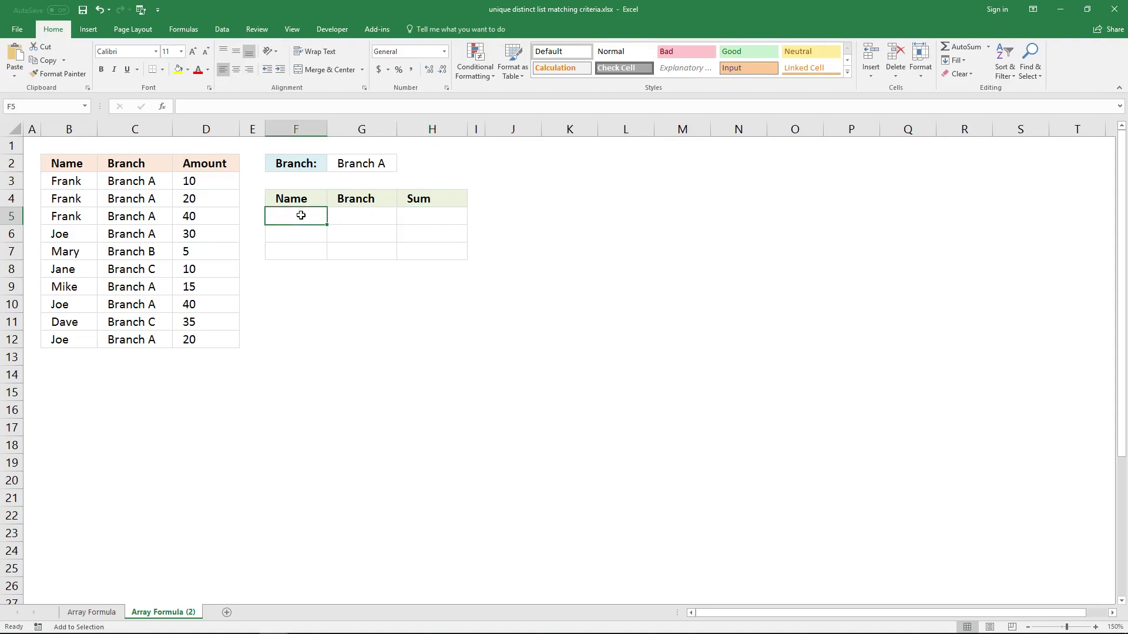
click(356, 165)
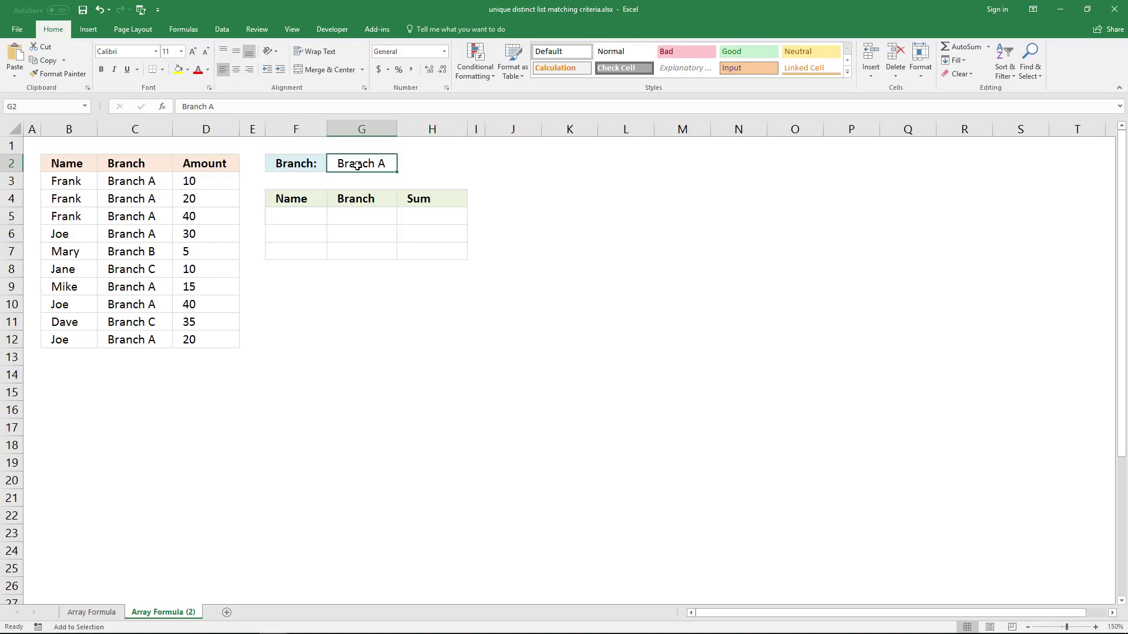
click(294, 215)
click(355, 215)
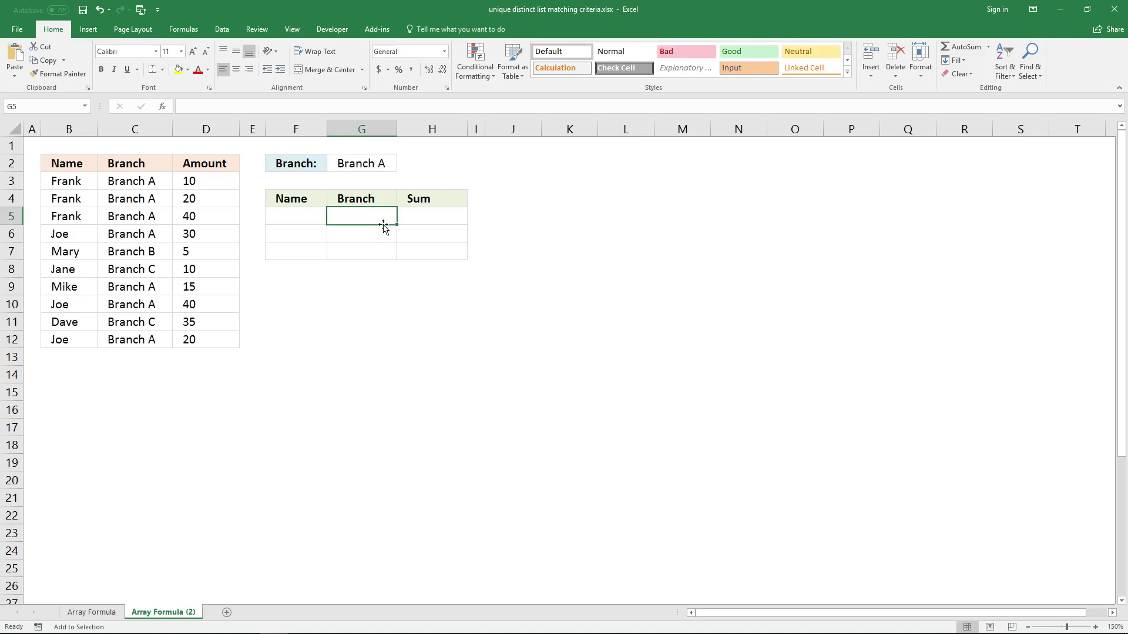
click(449, 218)
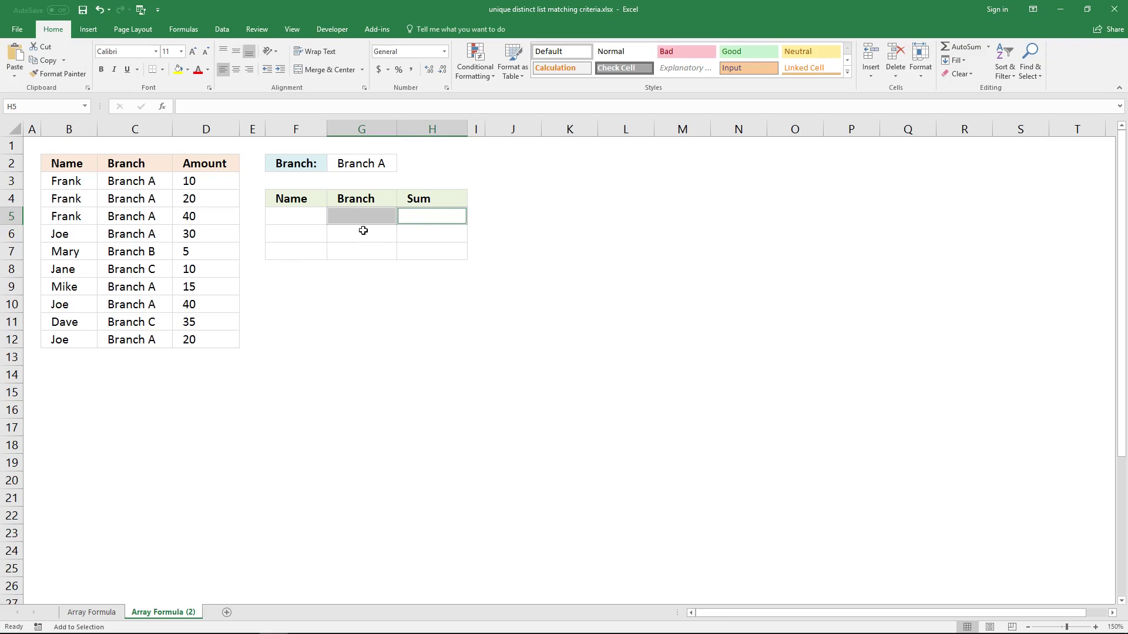
click(427, 215)
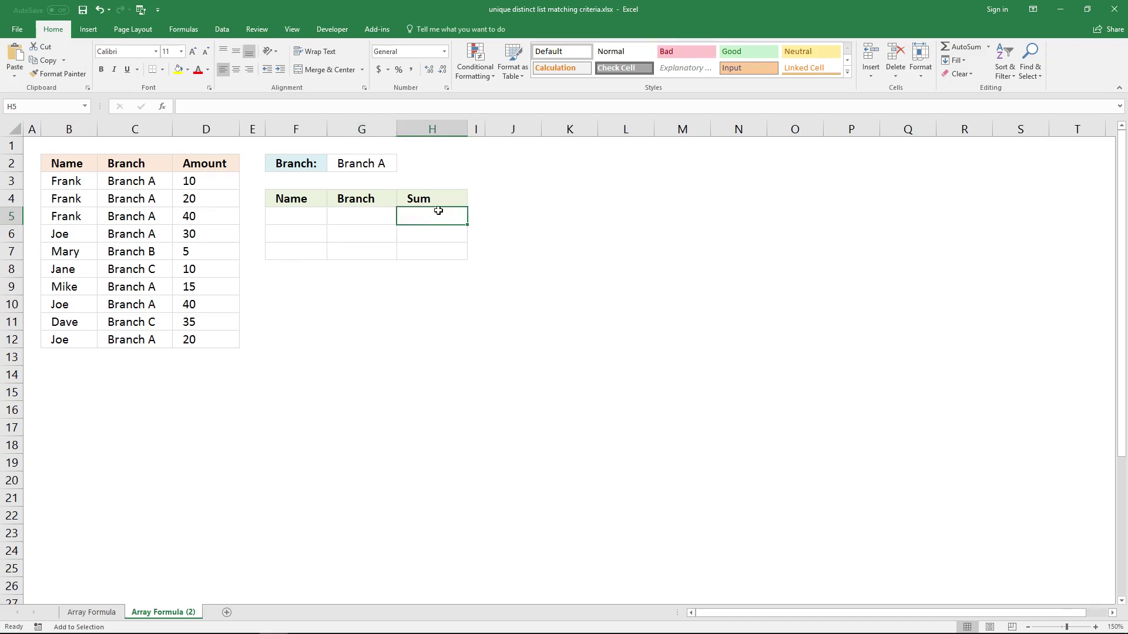
Begin a COUNTIF formula in cell J3 with the expanding range $J$2:J2 as its first argument.
click(522, 181)
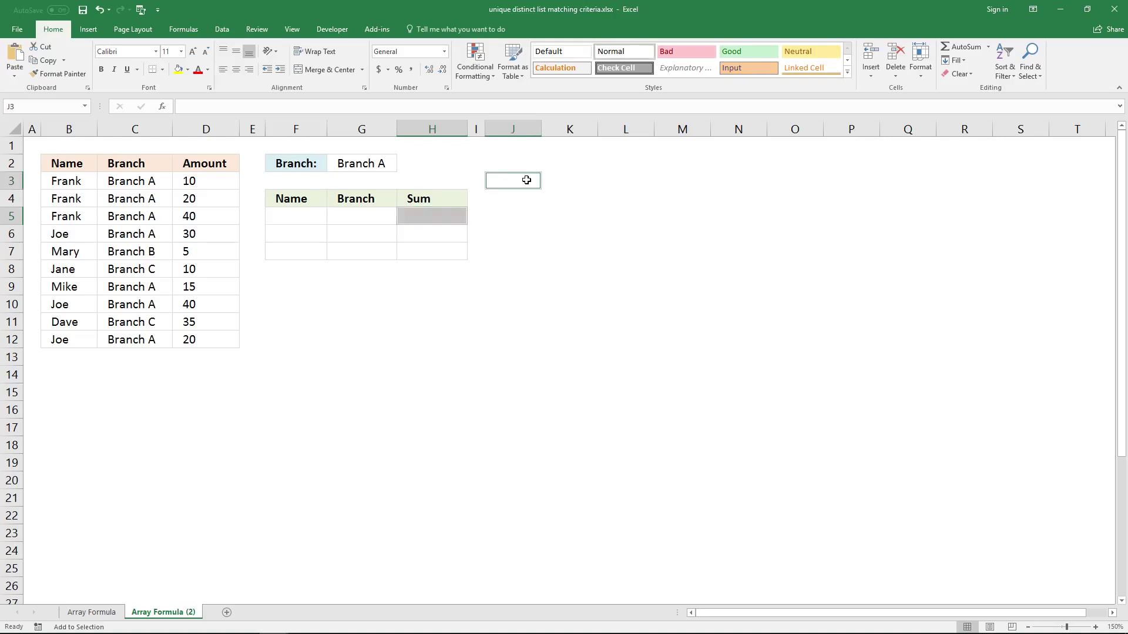
click(527, 180)
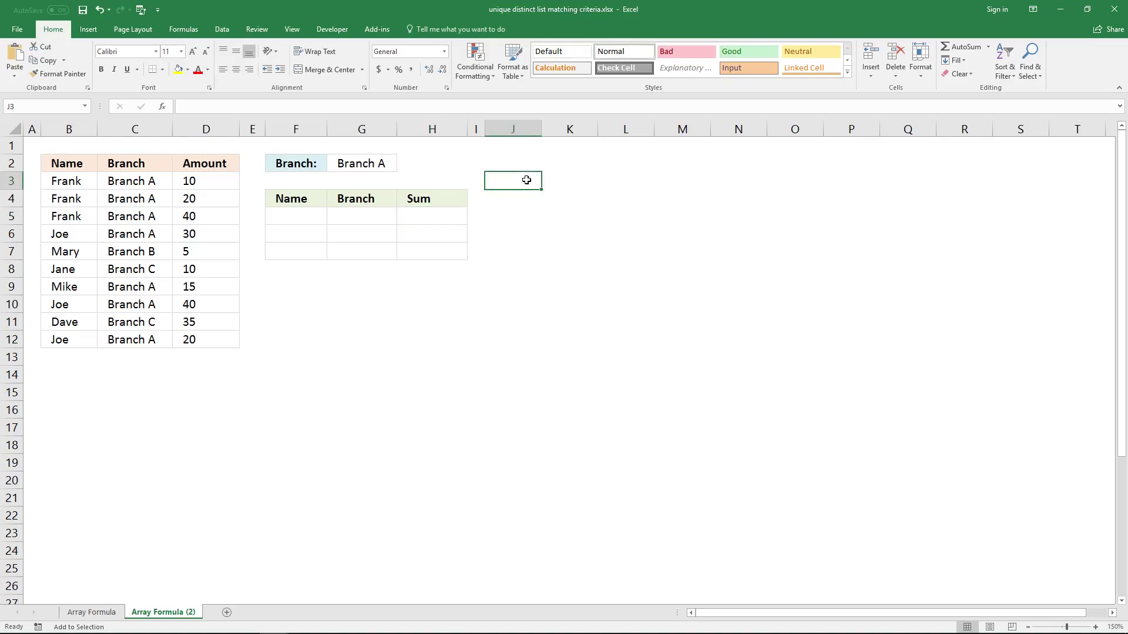
text(=)
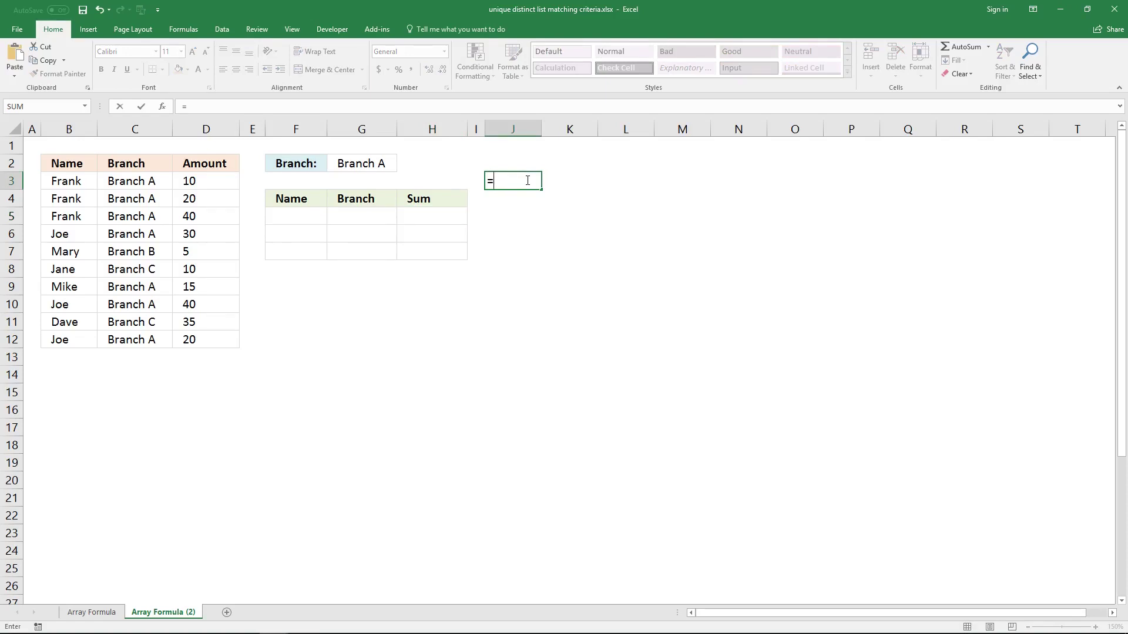
text(COUNTIF()
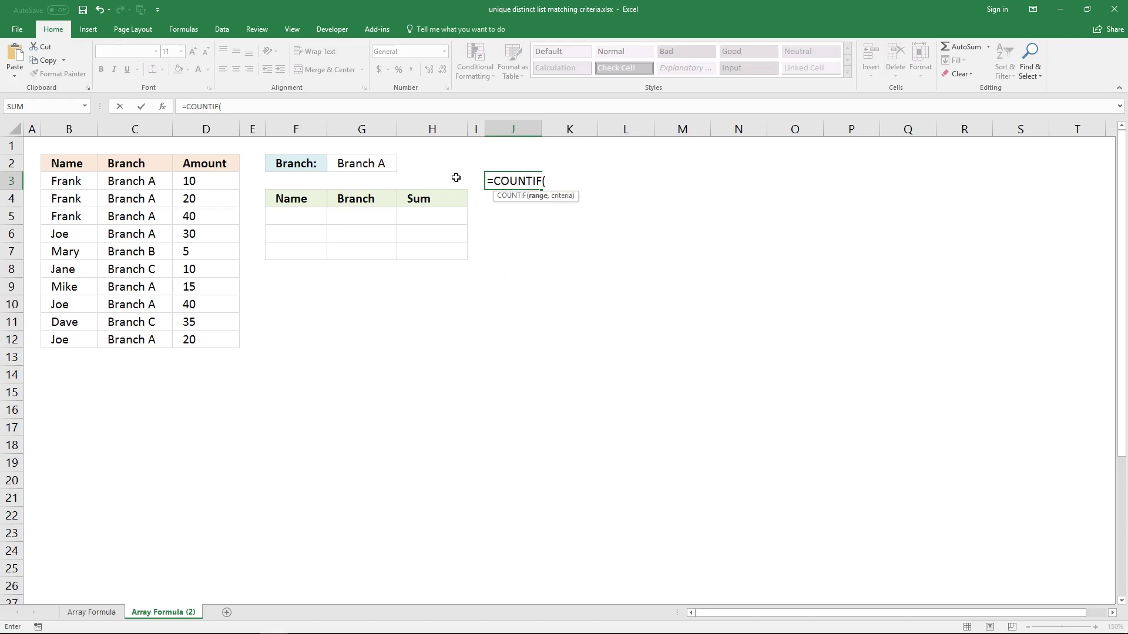
click(517, 164)
click(318, 108)
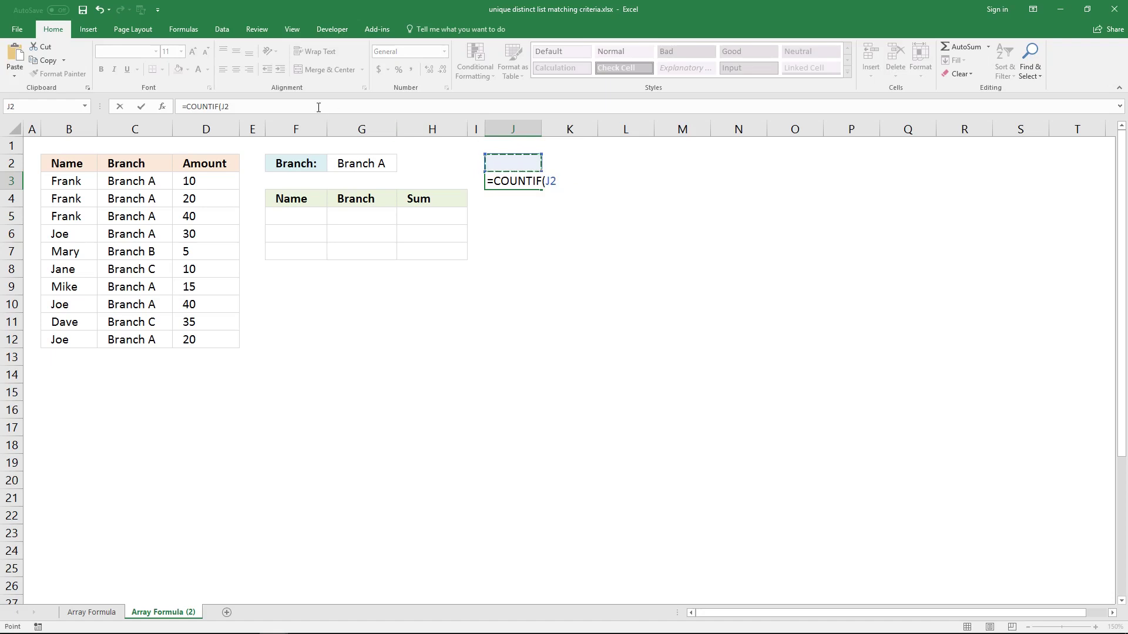
text(:)
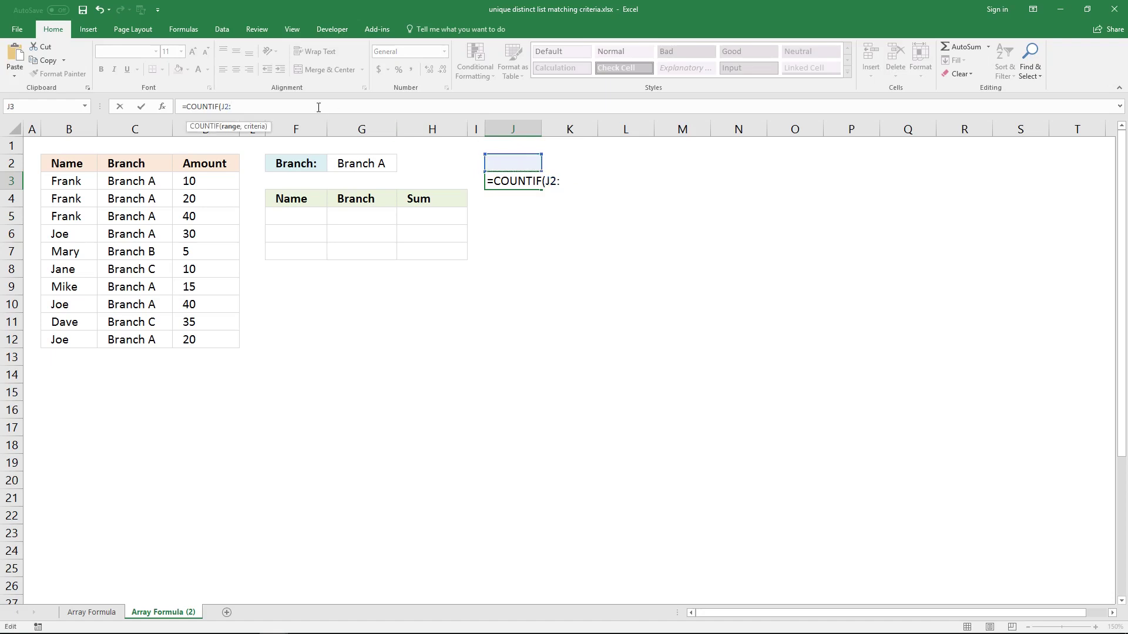
text(J2)
click(223, 107)
key(F4)
Complete the COUNTIF in J3 with criteria $B$3:$B$12 and enter it as an array formula.
text(,)
drag(80, 181, 92, 327)
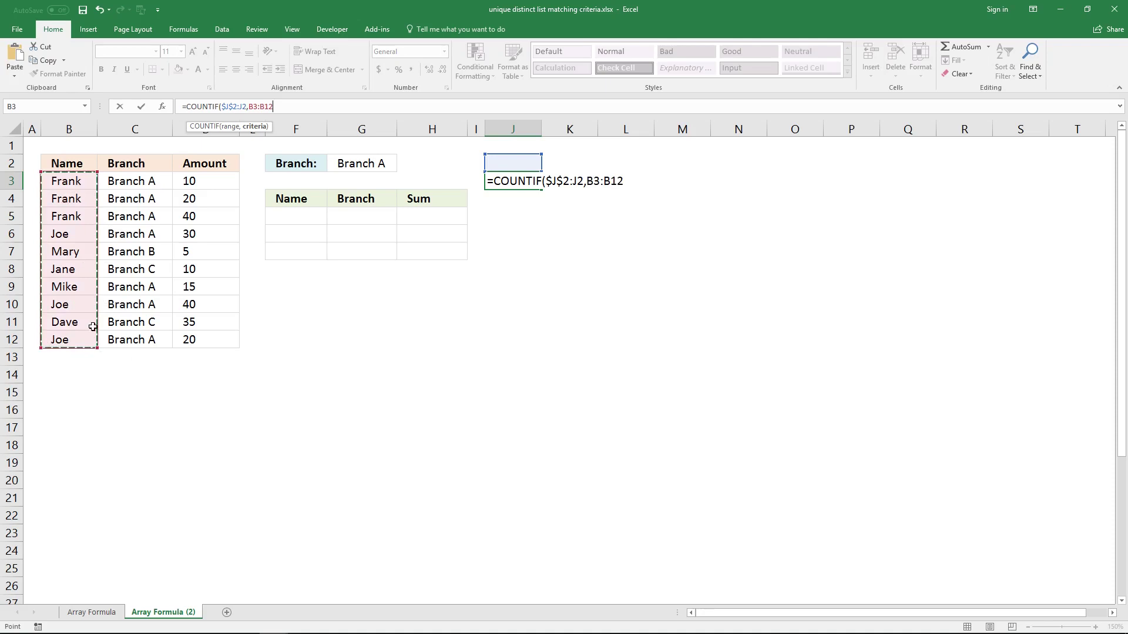
key(F4)
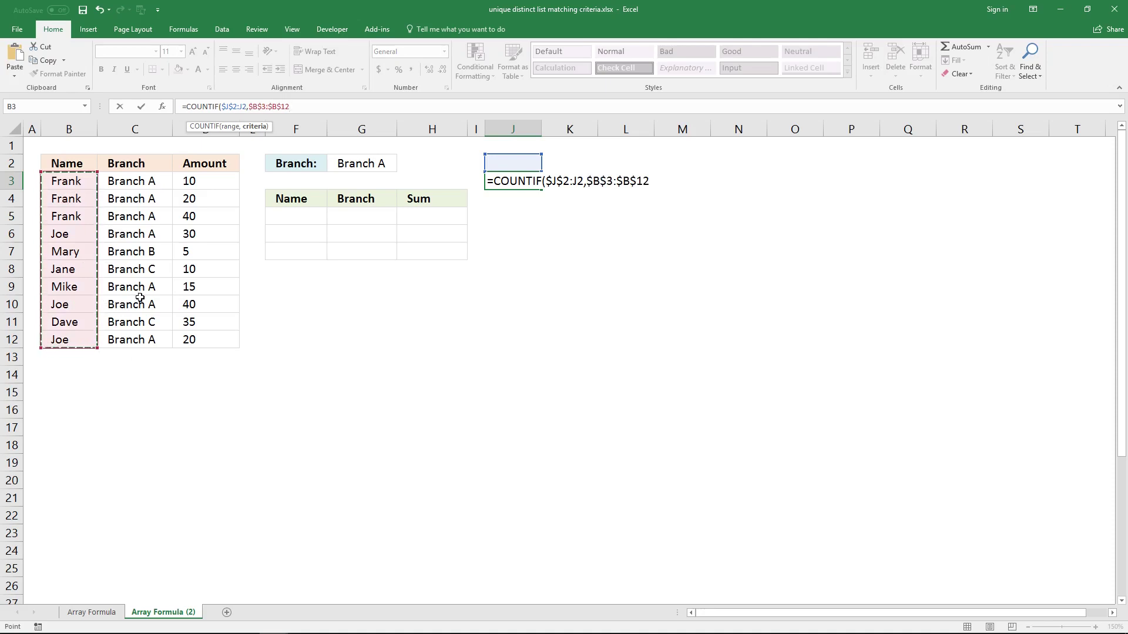
text())
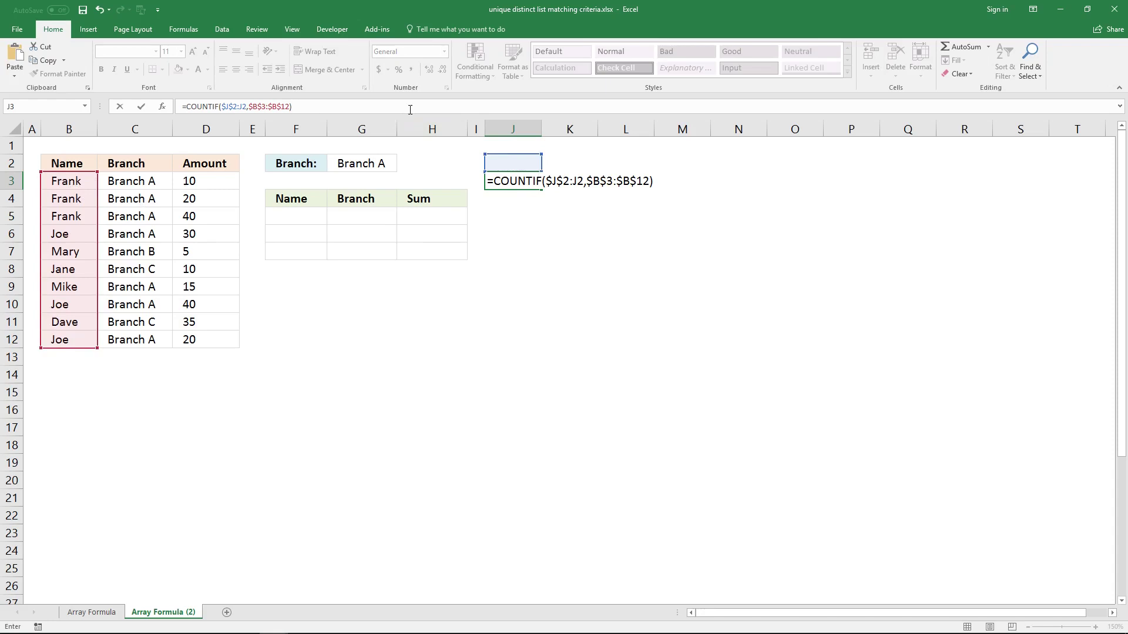
key(ctrl+shift+Return)
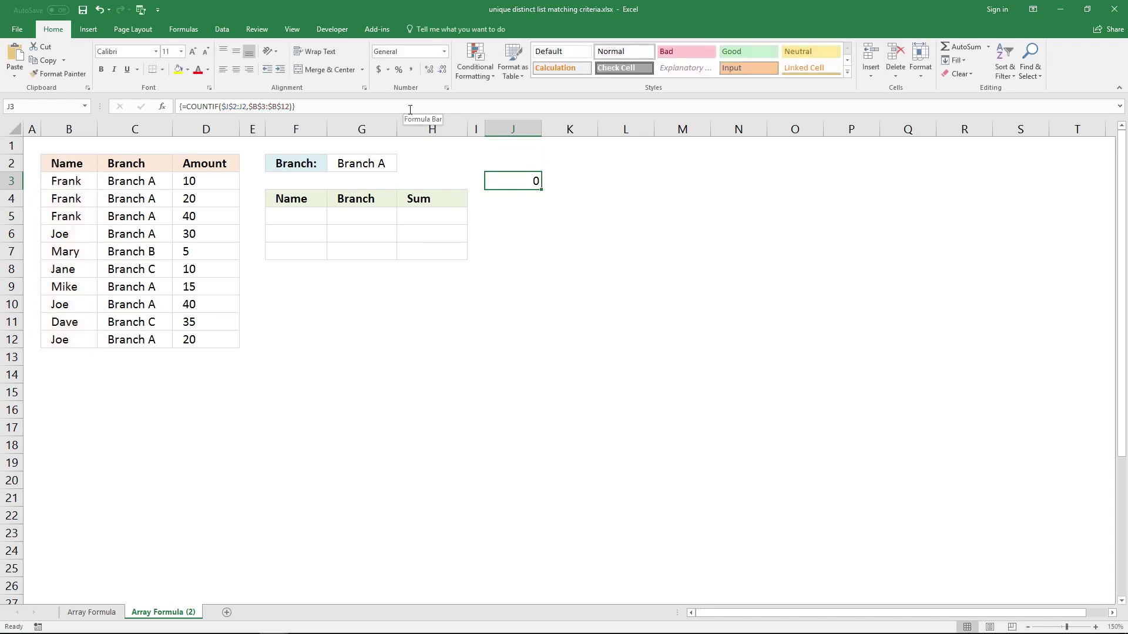
click(410, 110)
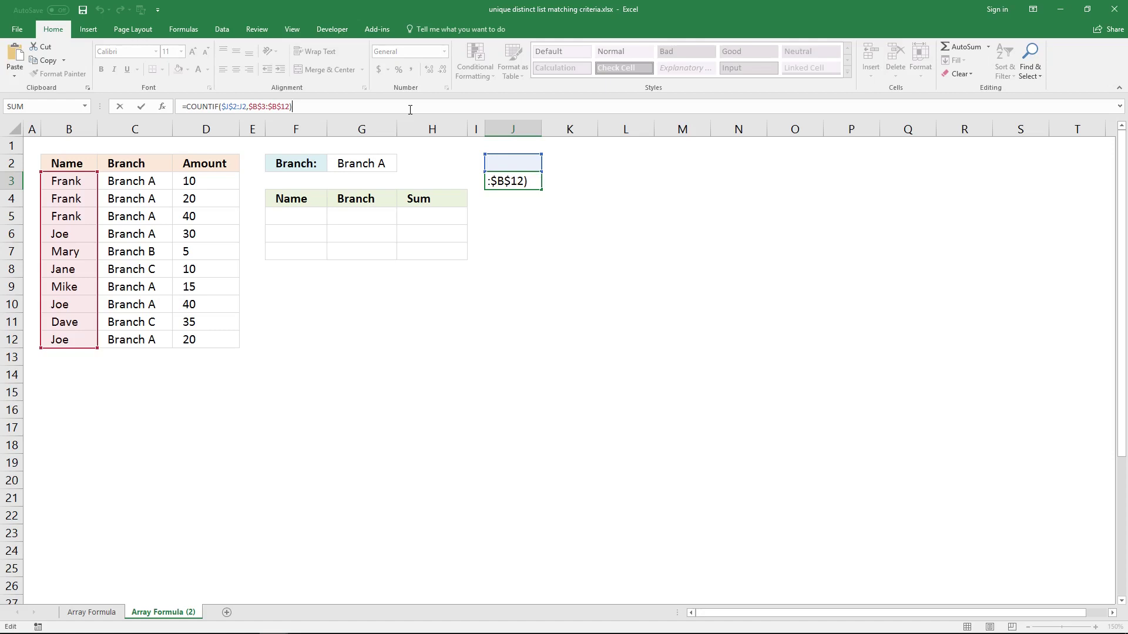
key(ctrl+shift+Return)
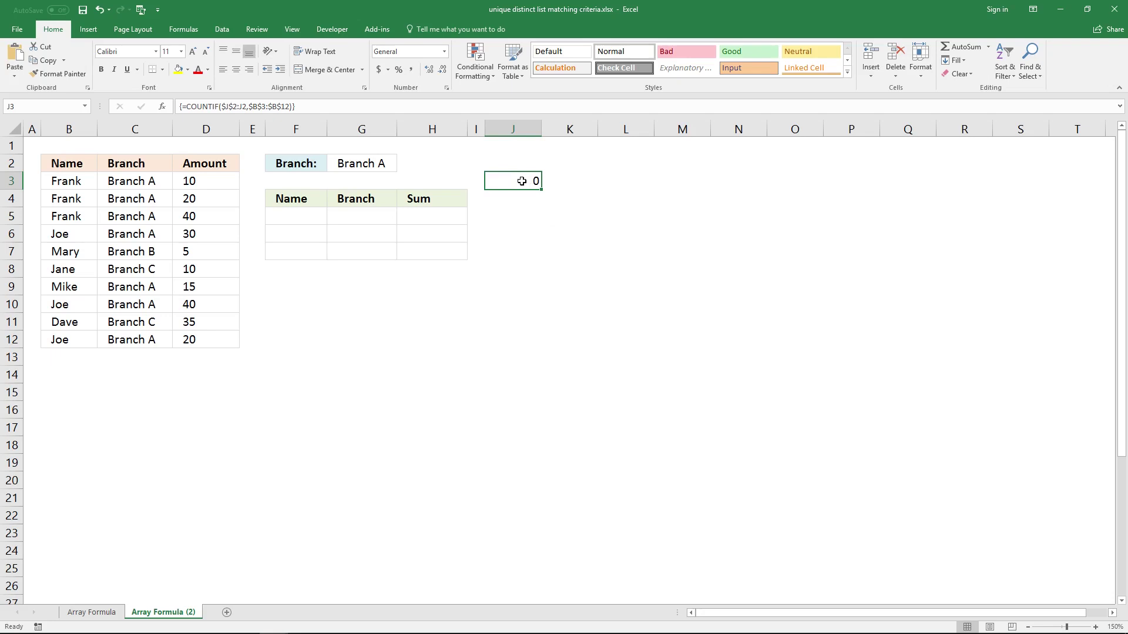
Enter the COUNTIF formula as one multi-cell array formula across J3:J13.
drag(519, 179, 525, 349)
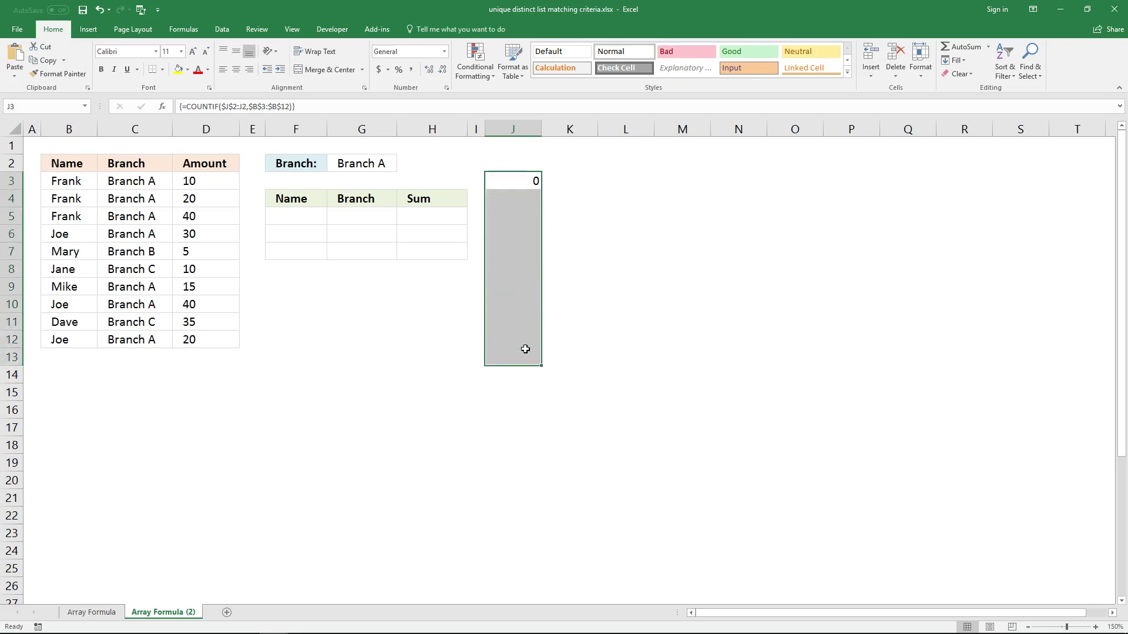
click(414, 110)
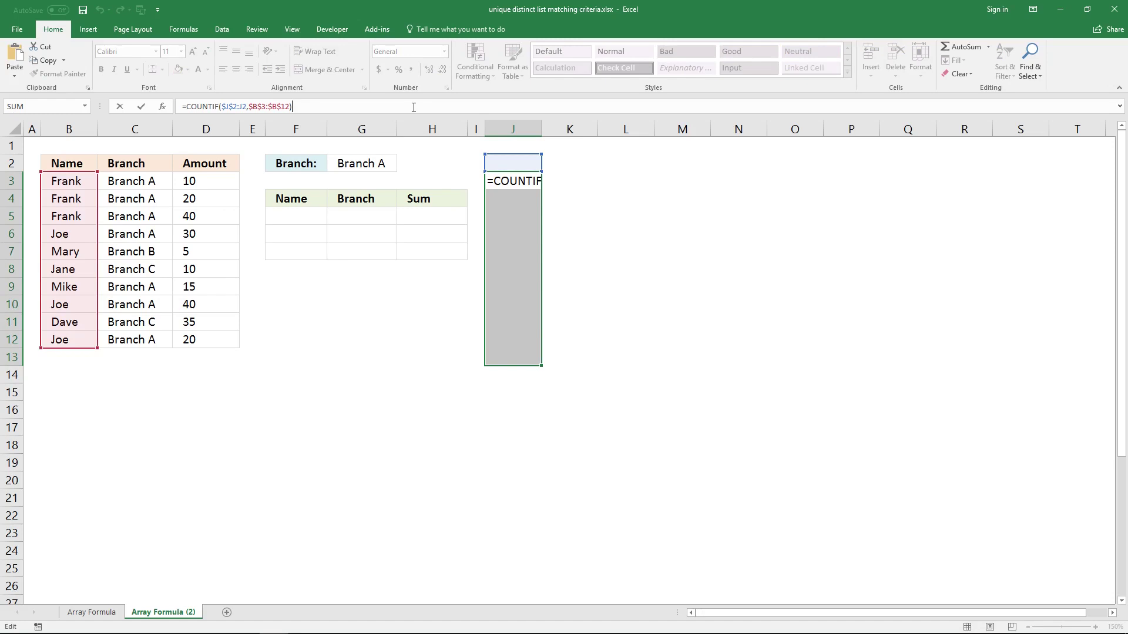
key(End)
key(ctrl+shift+Return)
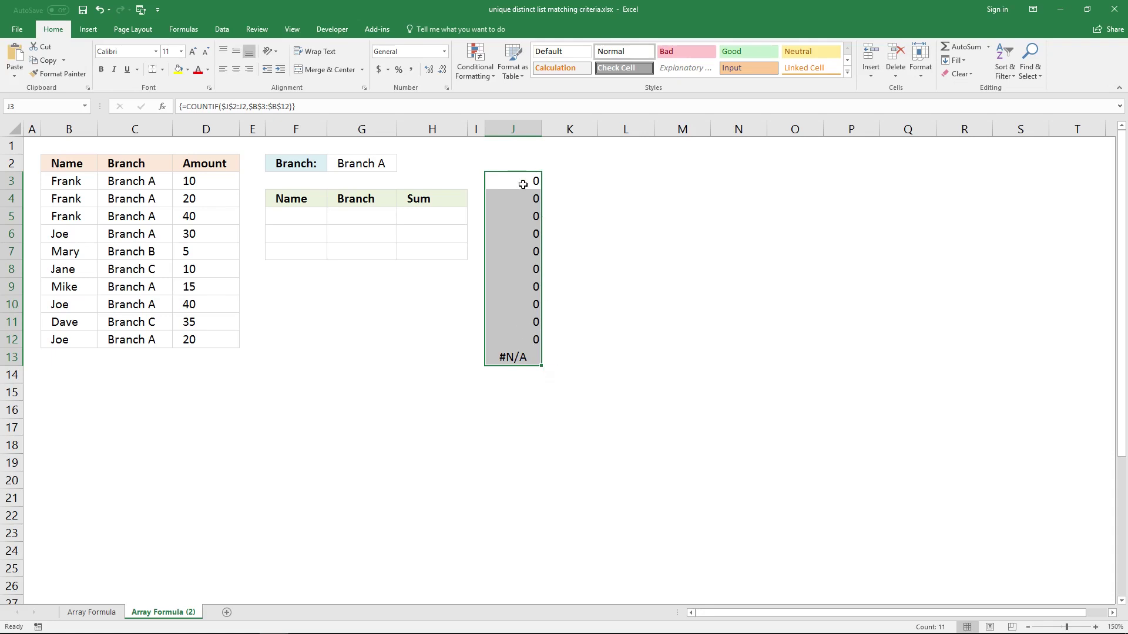
Enter the first person's name from the Name column in J2 to test the COUNTIF array.
drag(84, 186, 77, 338)
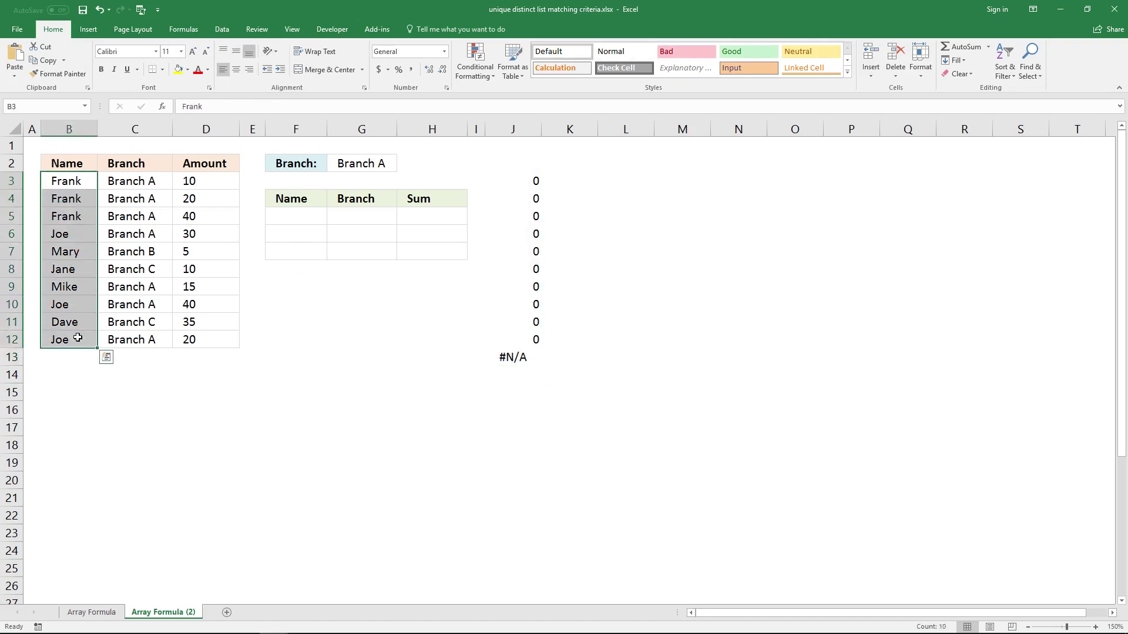
click(510, 184)
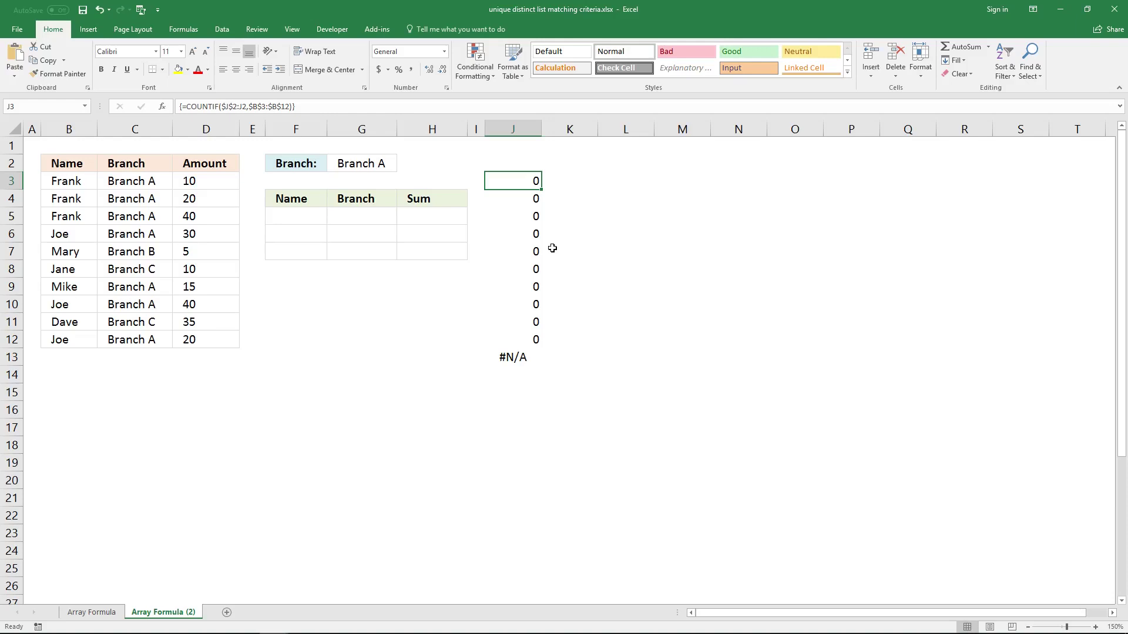
click(521, 164)
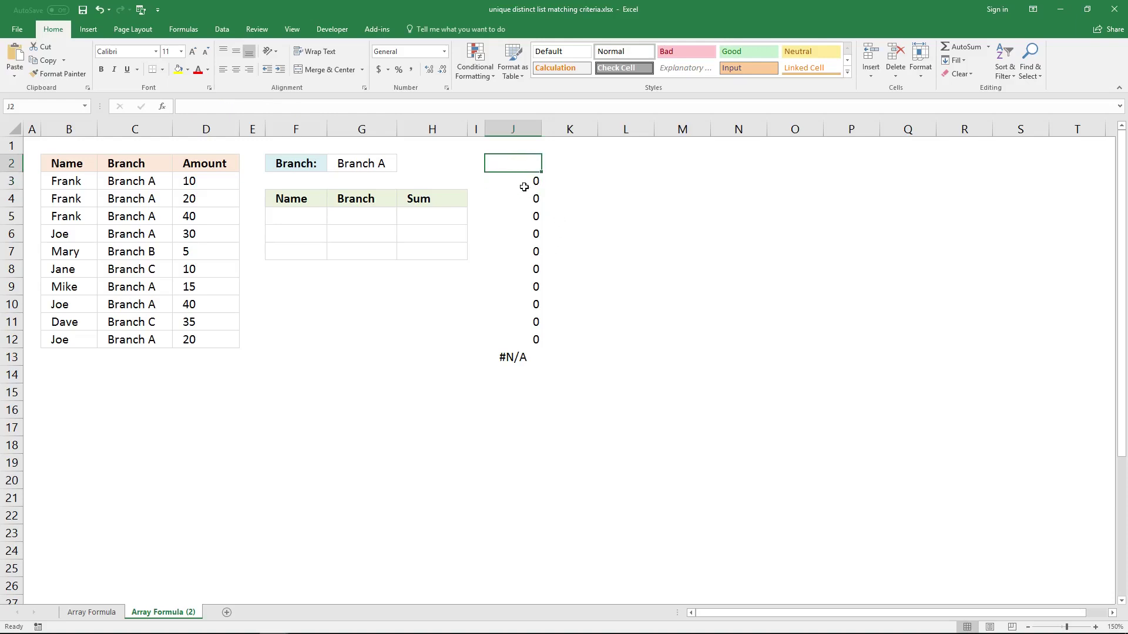
text(Frank)
key(Return)
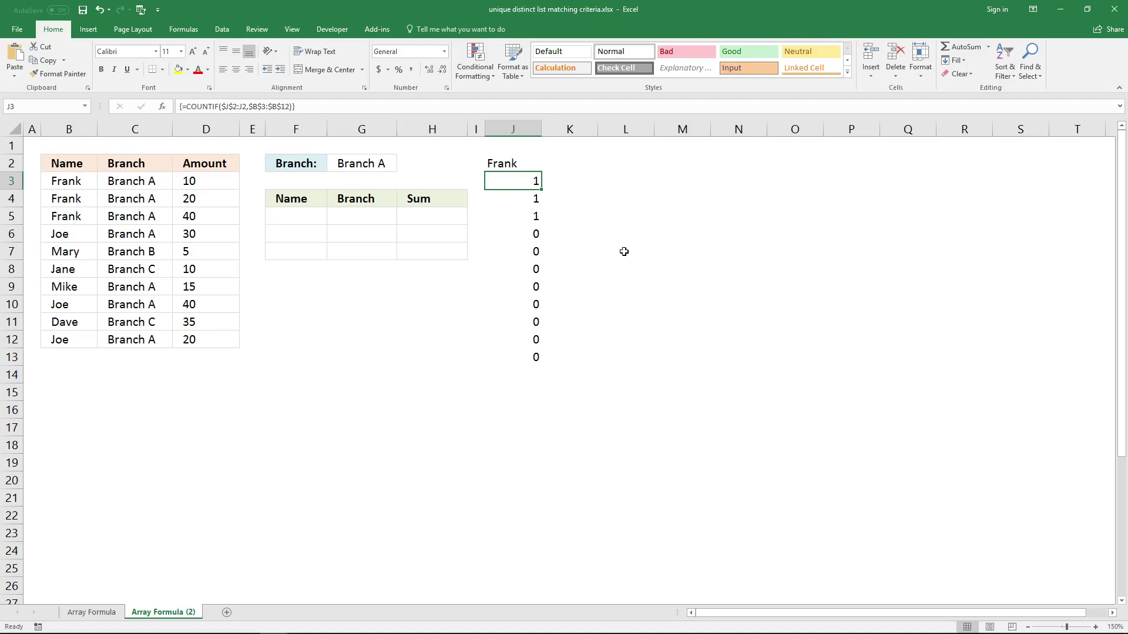
Write a formula in K3 comparing the branch criterion with the Branch column using absolute references: =$G$2=$C$3:$C$12.
click(362, 166)
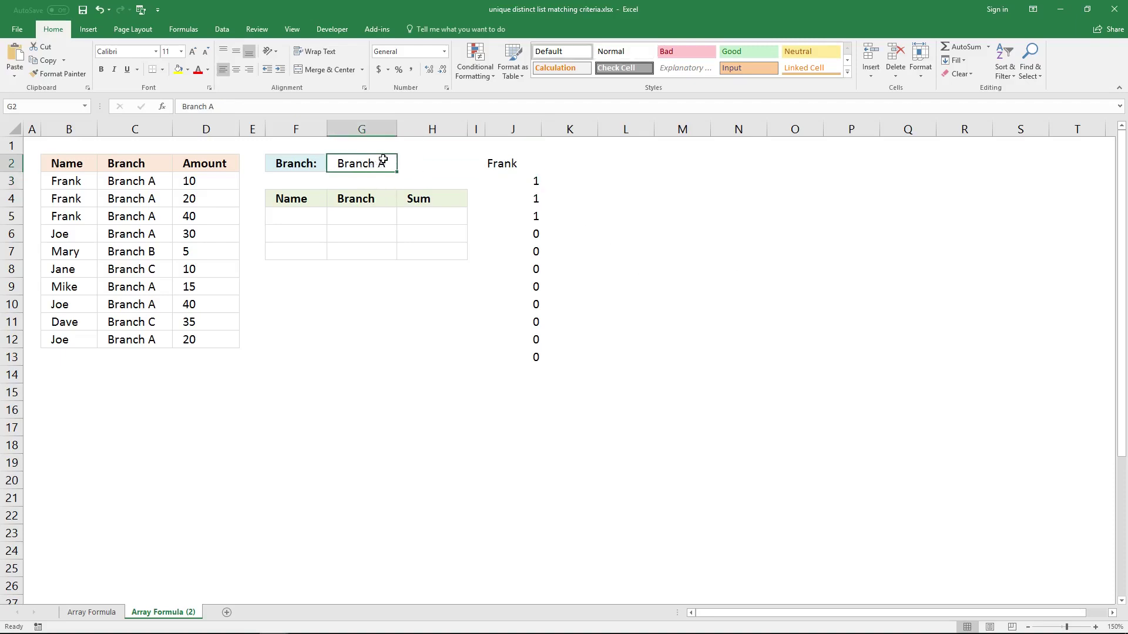
click(561, 180)
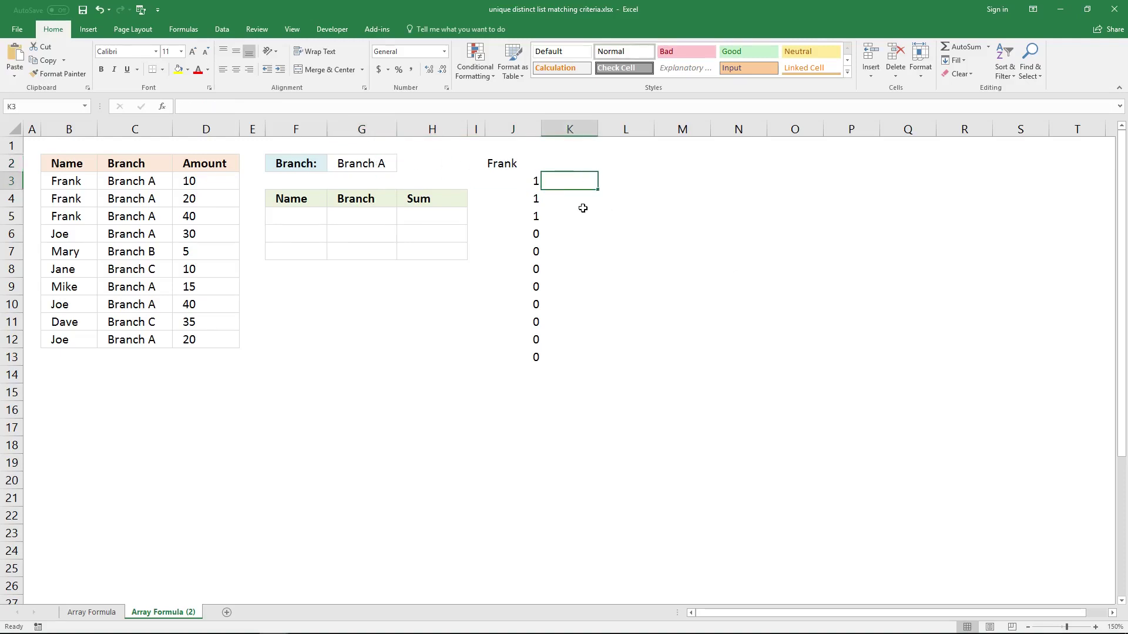
text(=)
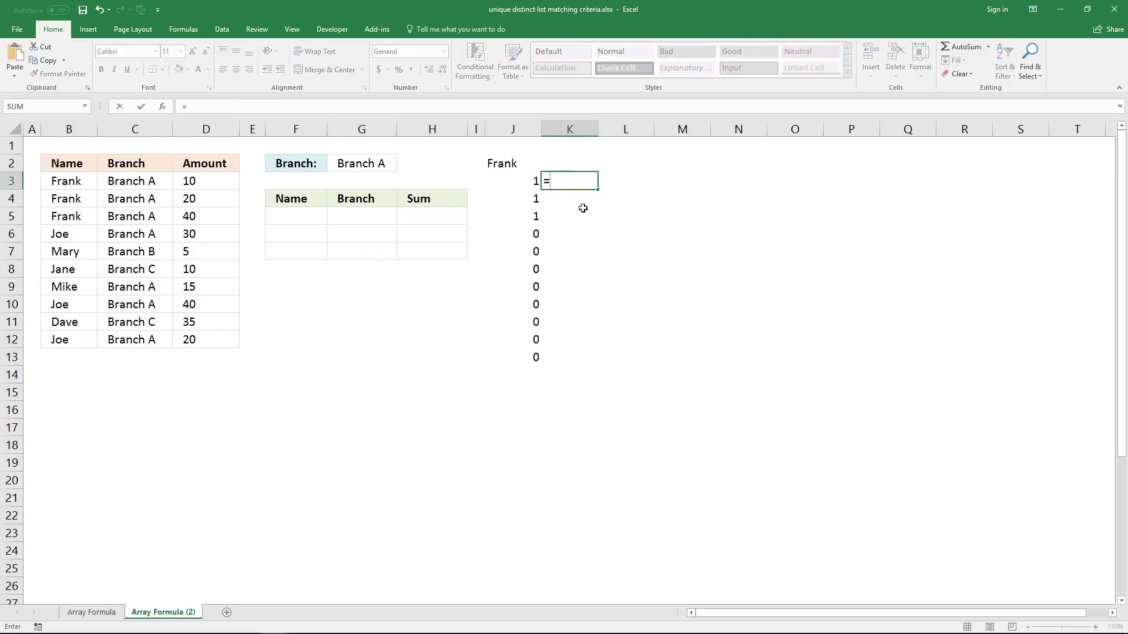
click(364, 166)
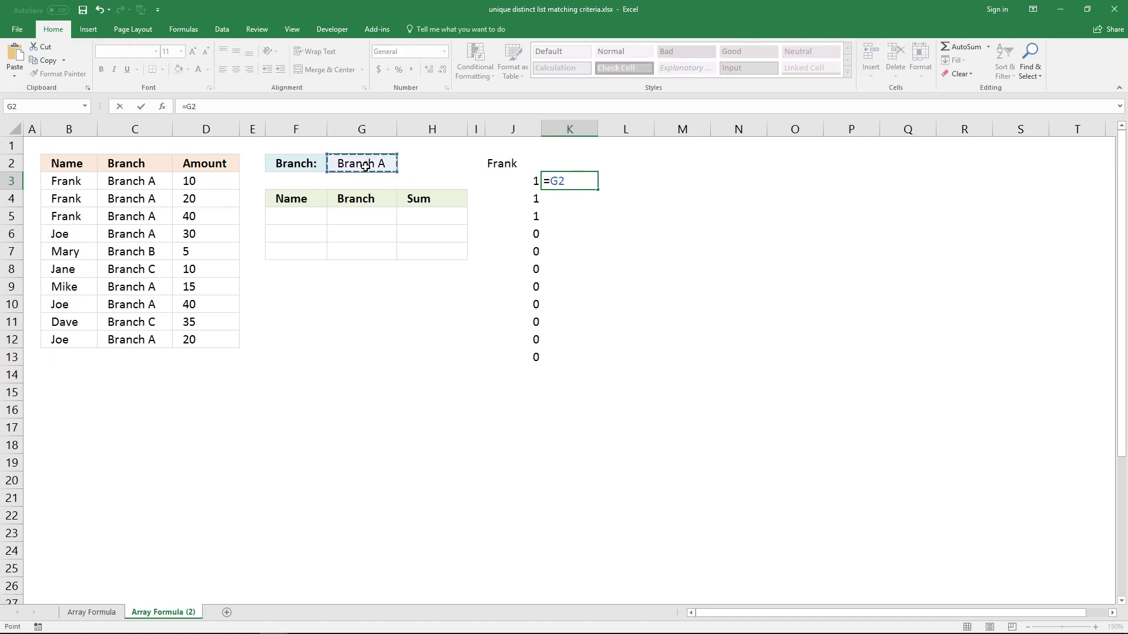
key(F4)
text(=)
drag(147, 183, 143, 338)
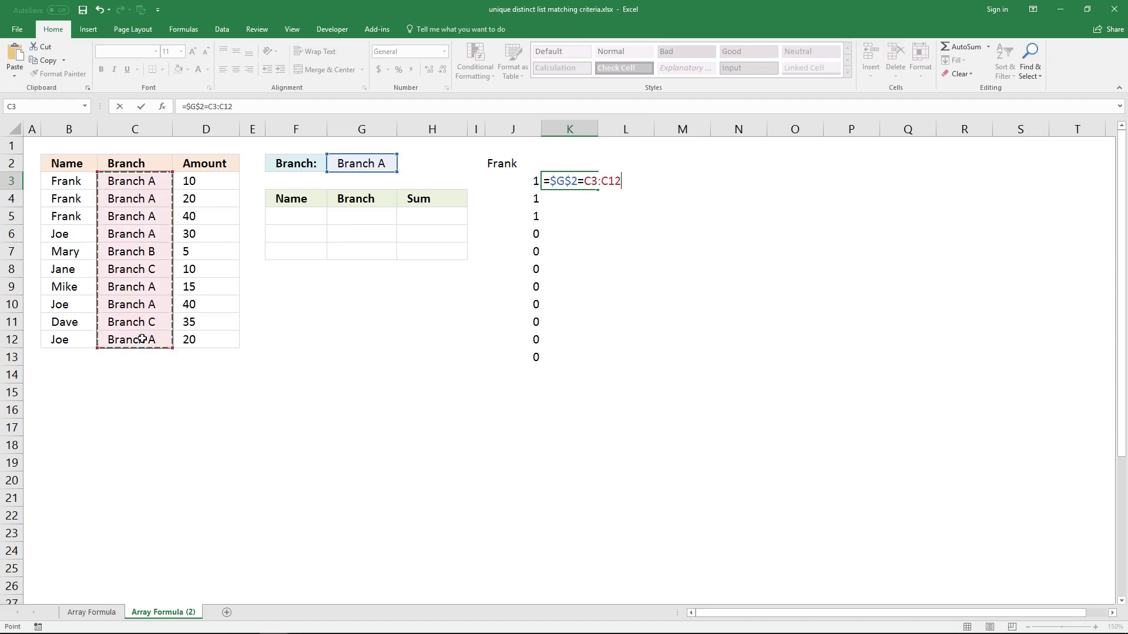
key(F4)
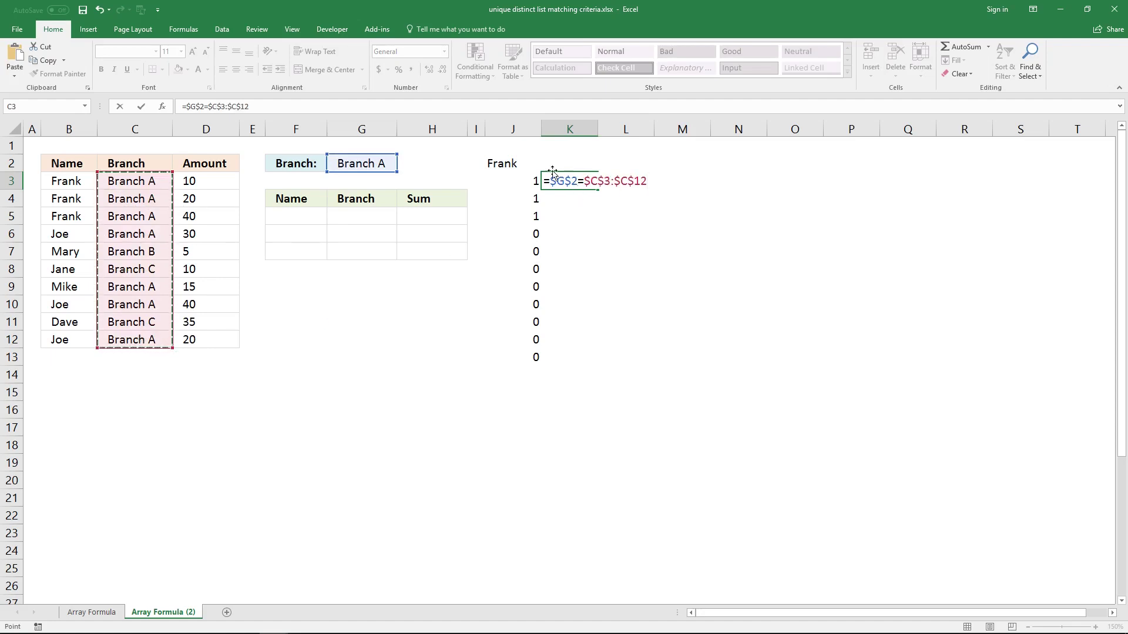
Change the comparison in K3 to not equal, =$G$2<>$C$3:$C$12, and enter it as an array formula.
click(209, 108)
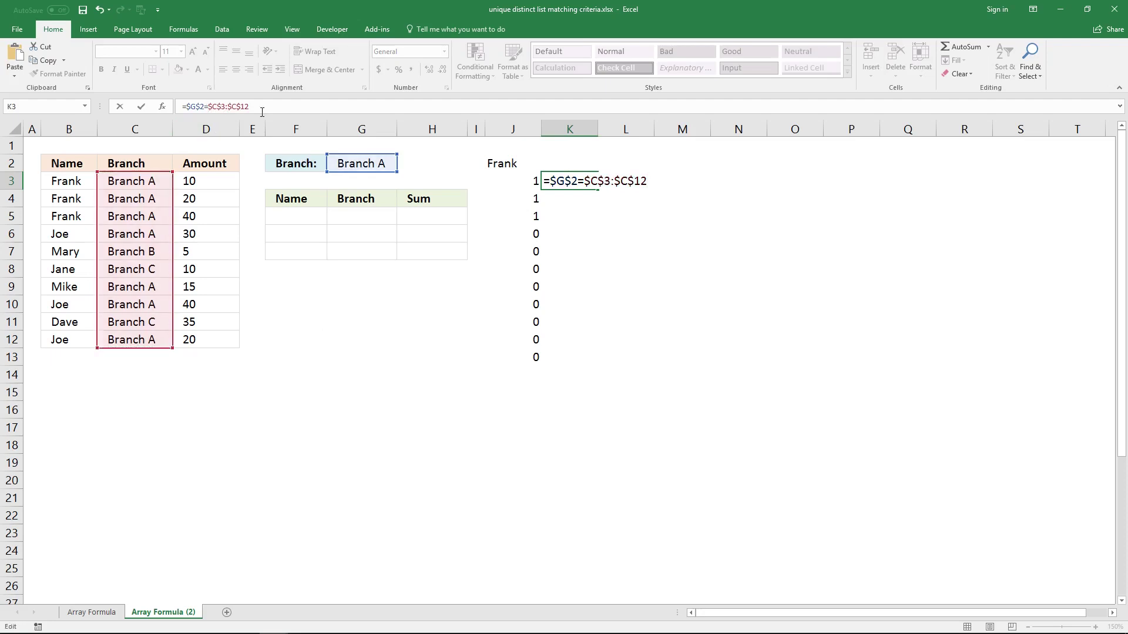
key(BackSpace)
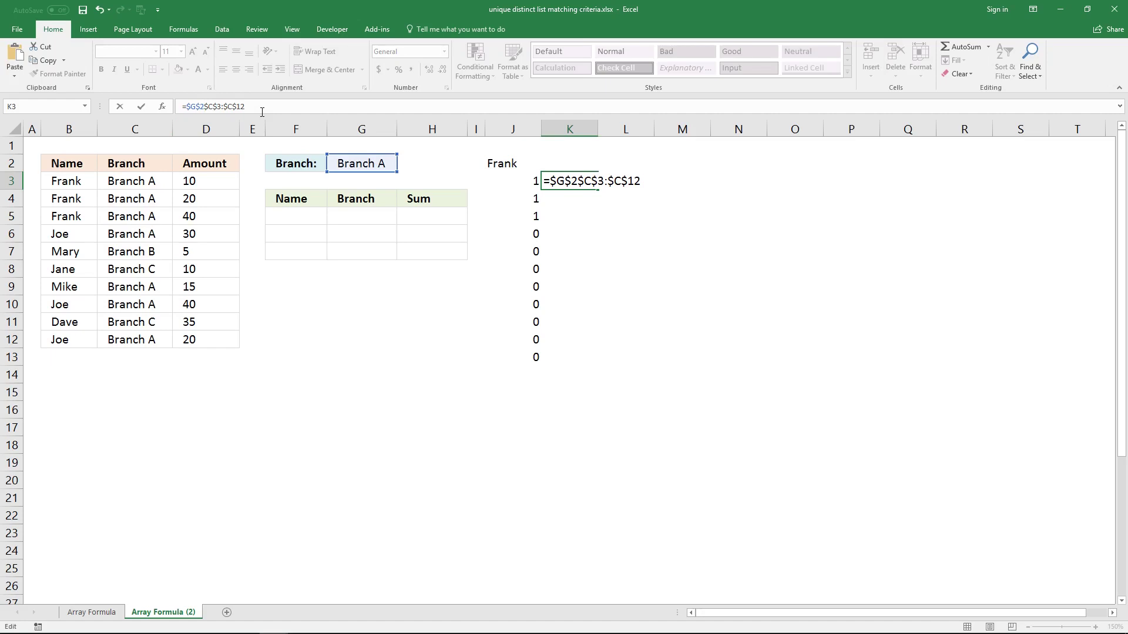
text(<>)
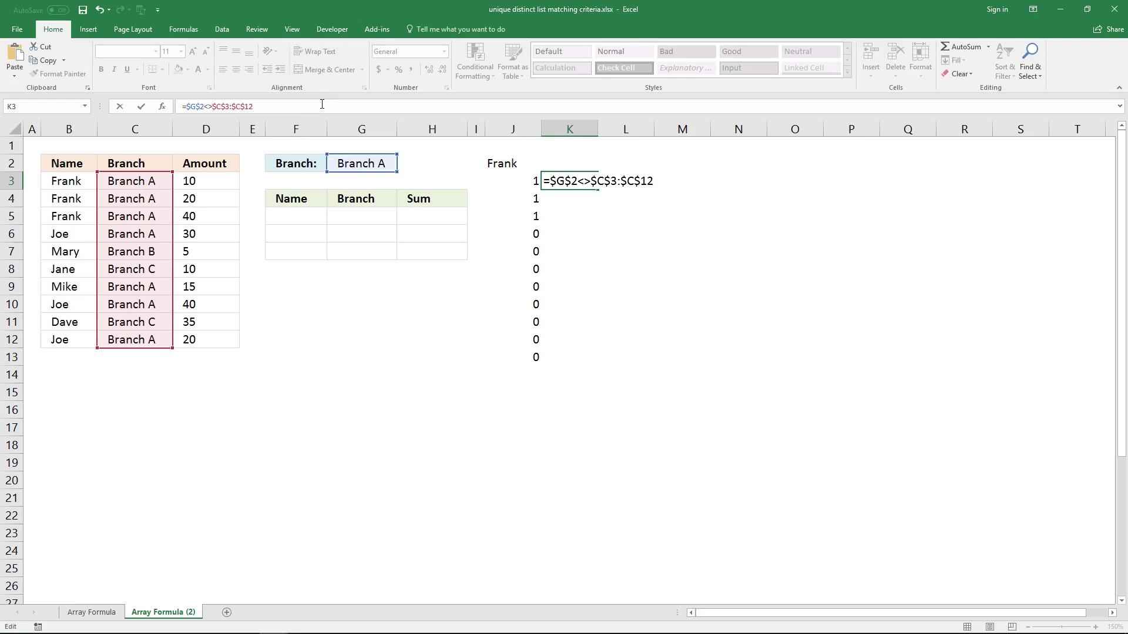
key(ctrl+shift+Return)
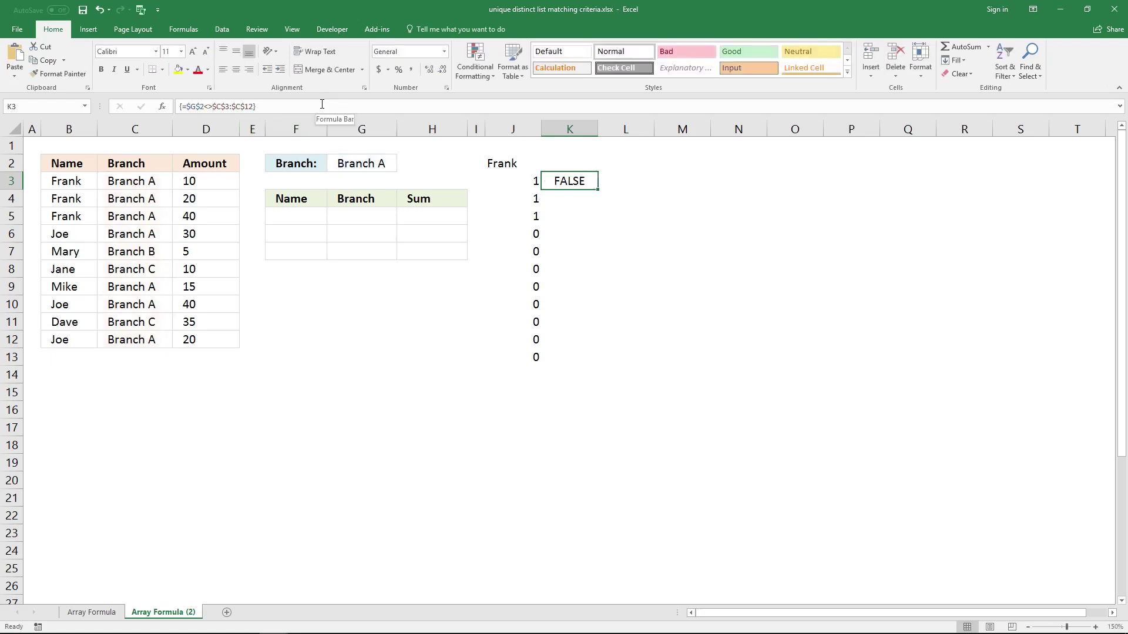
Enter the branch comparison as one multi-cell array formula across K3:K12.
drag(571, 182, 575, 341)
click(418, 106)
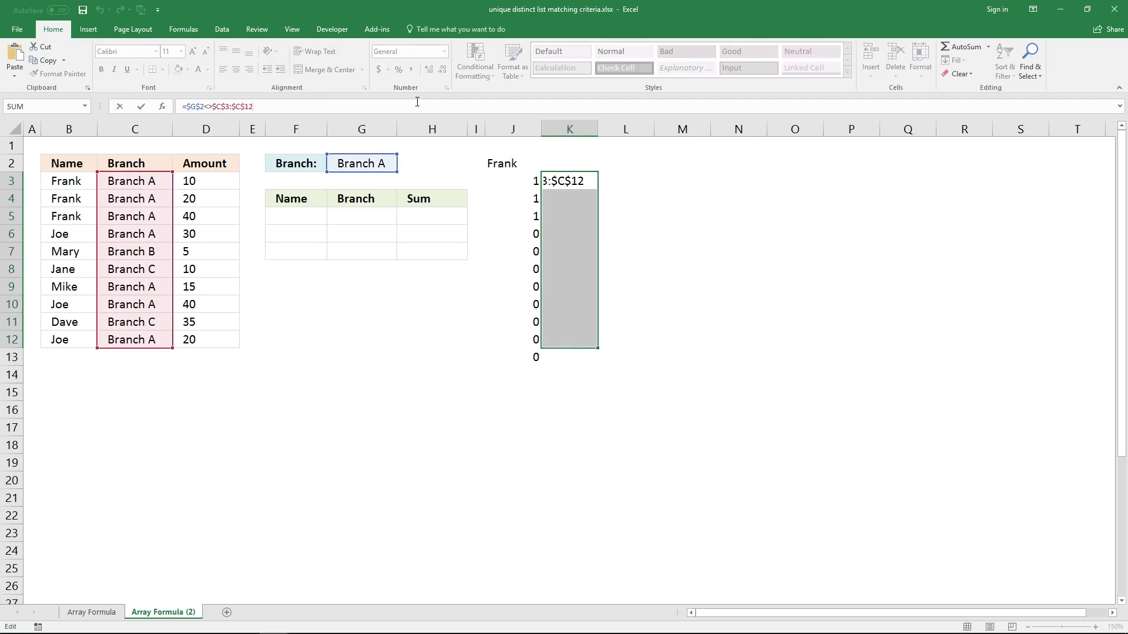
key(ctrl+shift+Return)
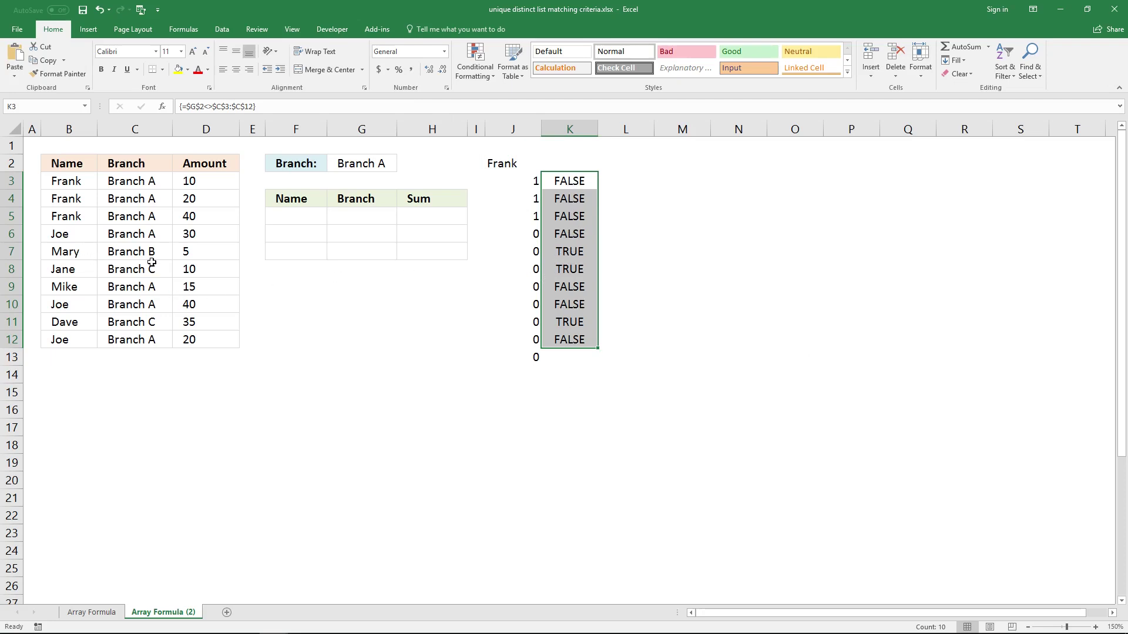
click(343, 163)
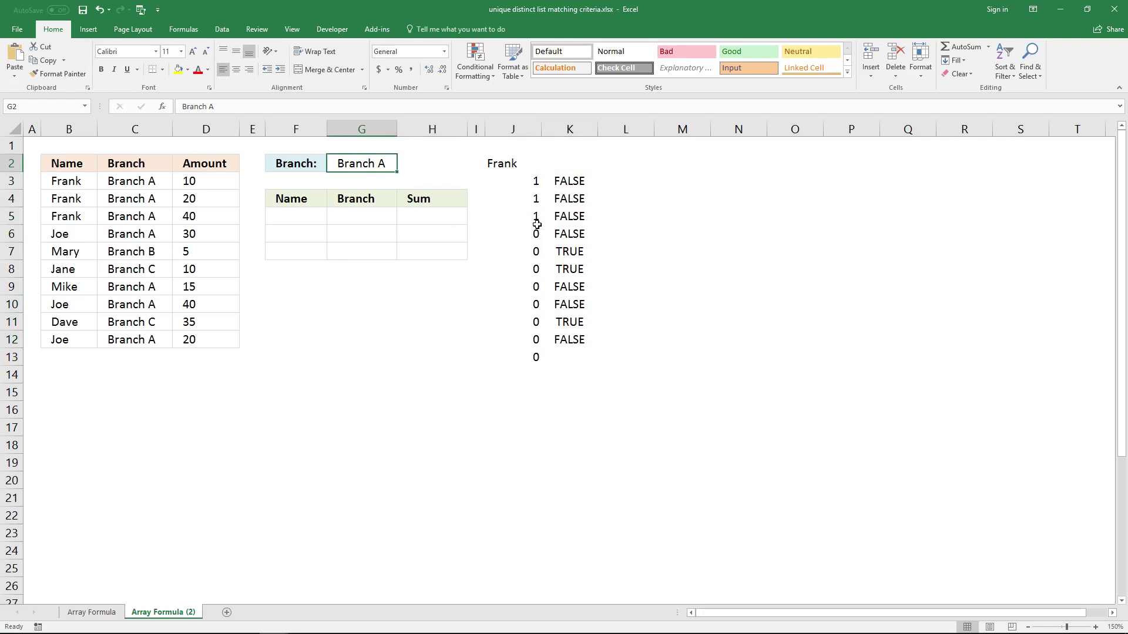
Put the COUNTIF expression copied from J3 into L3, followed by a plus sign: =COUNTIF($J$2:J2,$B$3:$B$12)+.
click(626, 181)
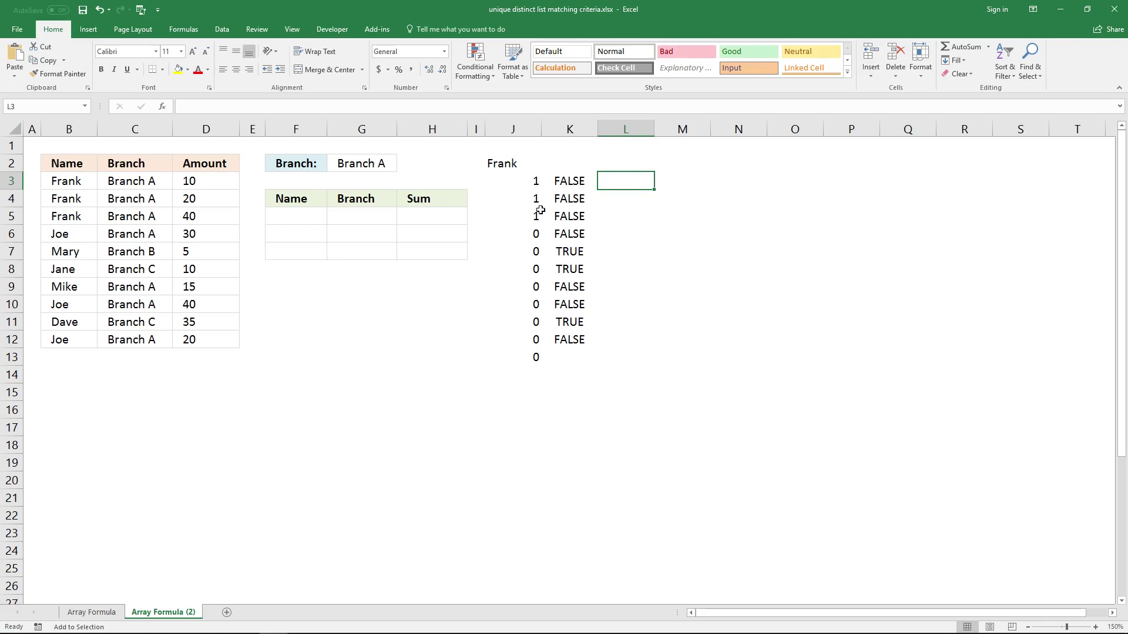
click(531, 182)
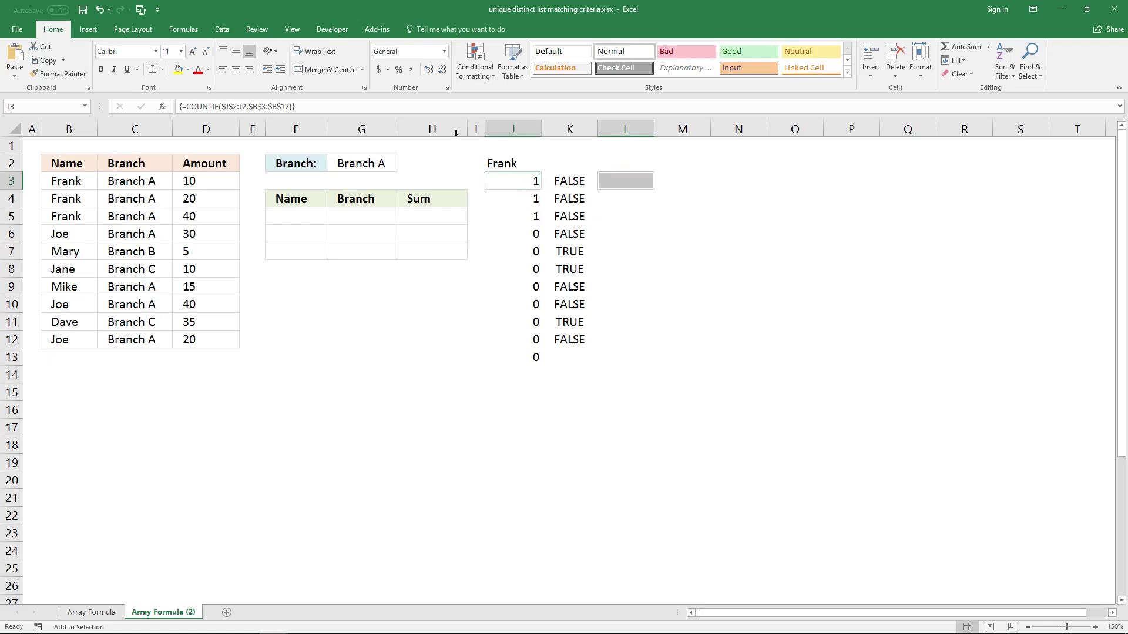
drag(293, 107, 195, 109)
key(ctrl+c)
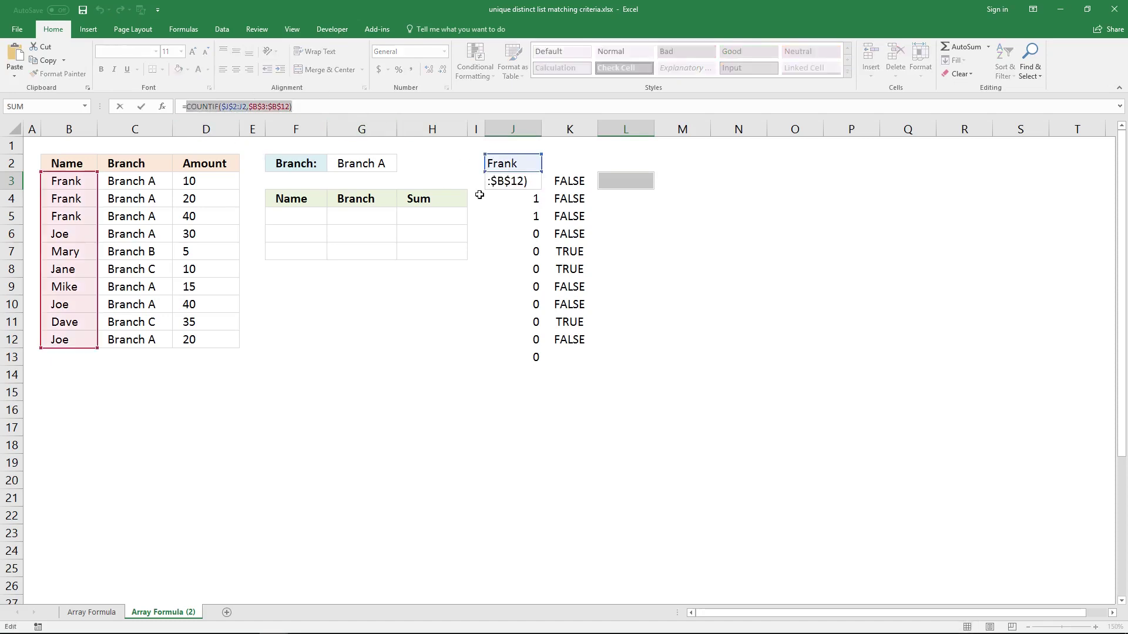
key(Escape)
click(623, 182)
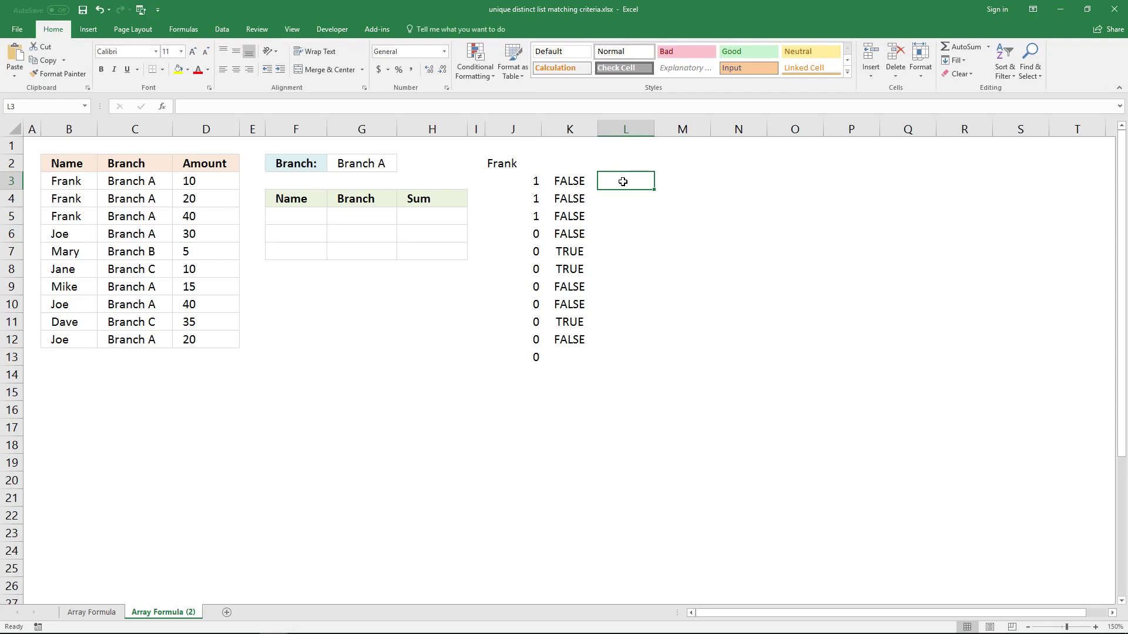
text(=CO)
key(ctrl+v)
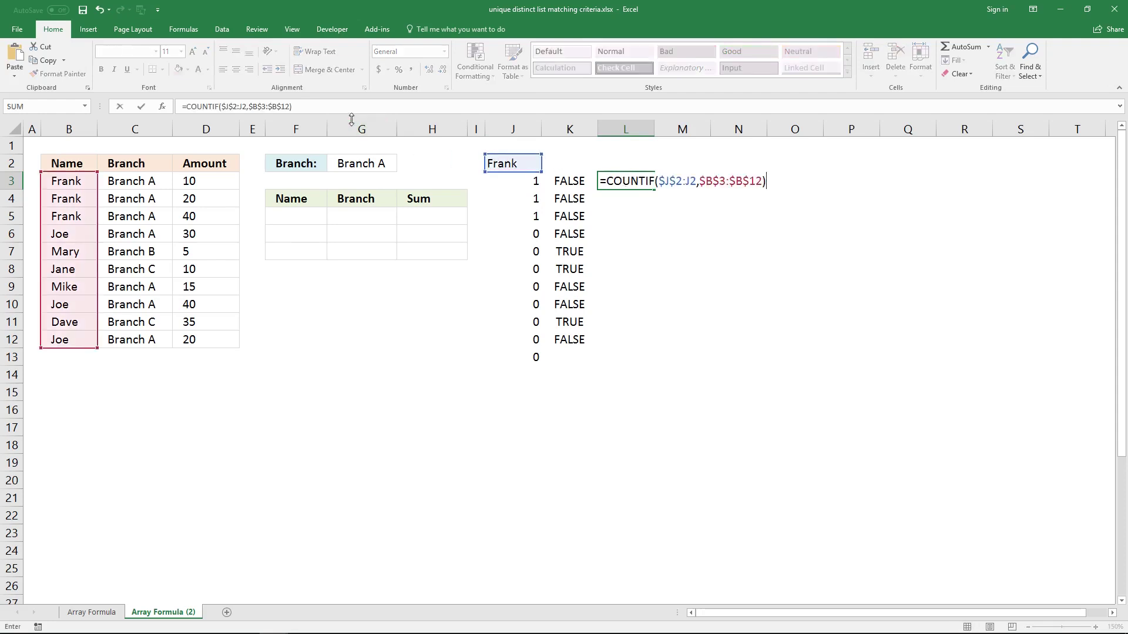
text(+)
key(Return)
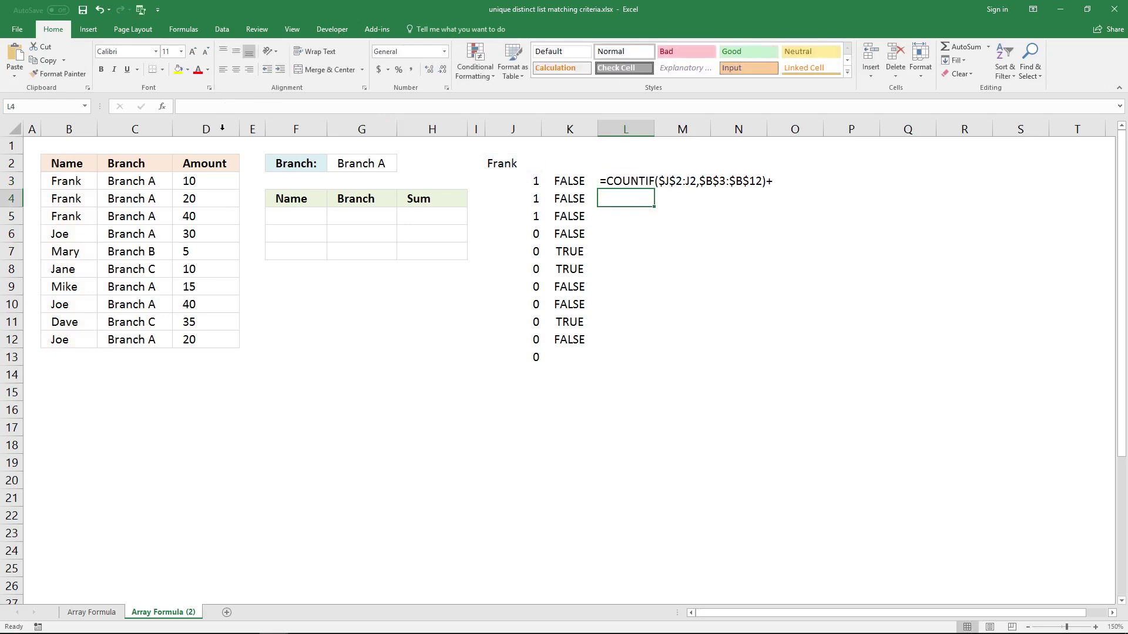
Append the branch comparison $G$2<>$C$3:$C$12 copied from K3 to the COUNTIF expression in L3.
click(552, 182)
click(270, 106)
drag(270, 106, 188, 108)
key(ctrl+c)
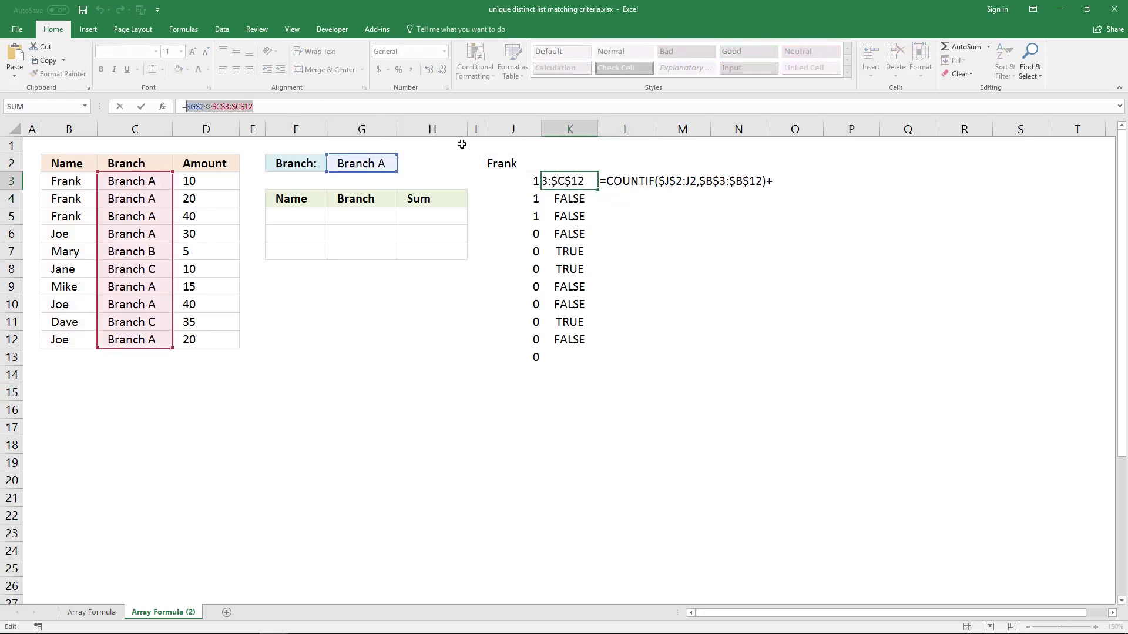
key(Escape)
key(Right)
click(343, 106)
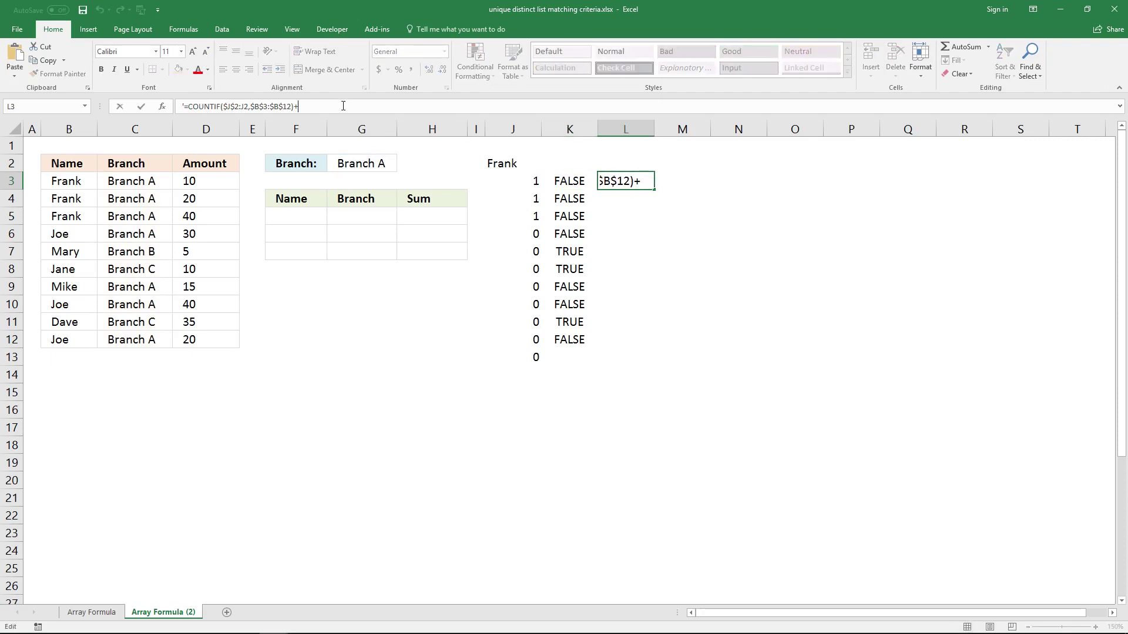
key(ctrl+v)
click(184, 106)
text(=)
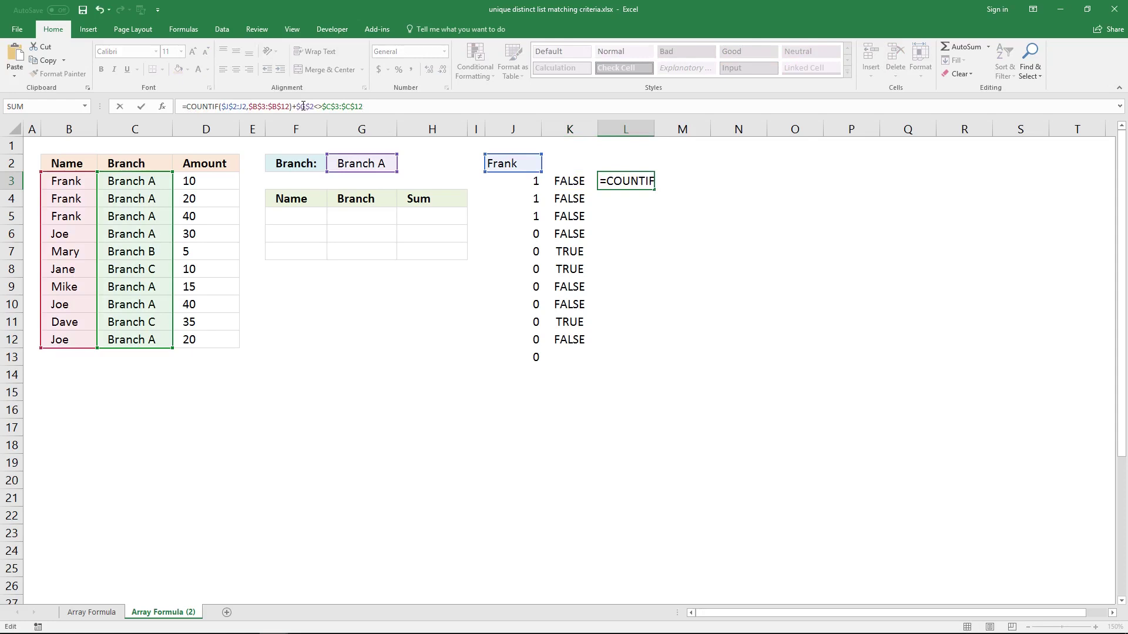
Enclose the branch comparison in L3 in parentheses and enter the combined expression as an array formula.
click(302, 106)
text(()
click(410, 110)
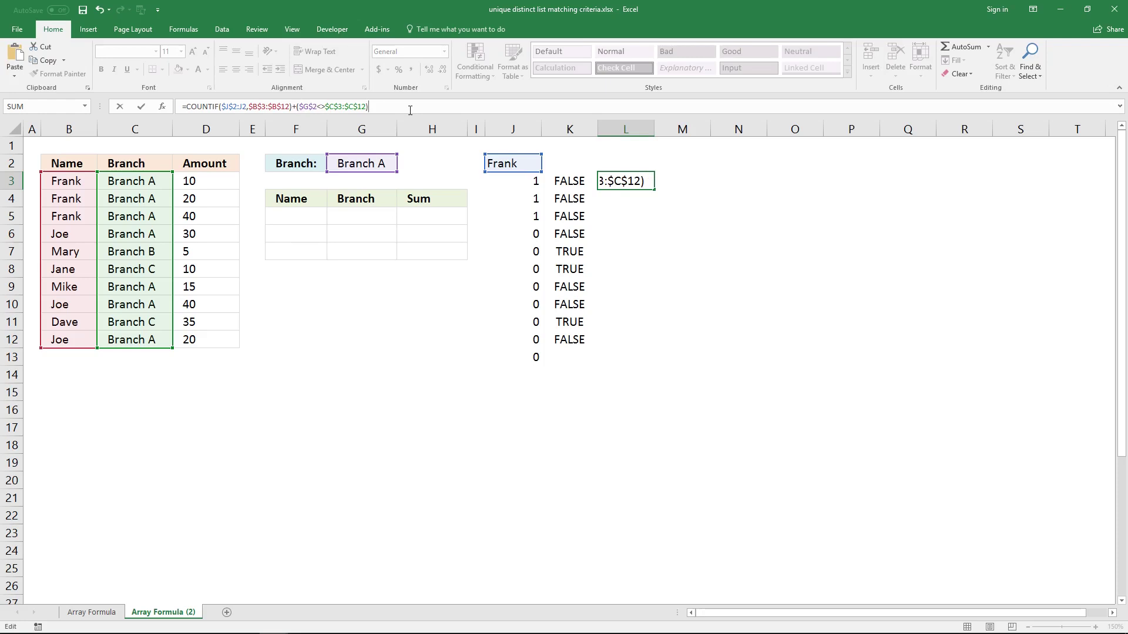
key(ctrl+shift+Return)
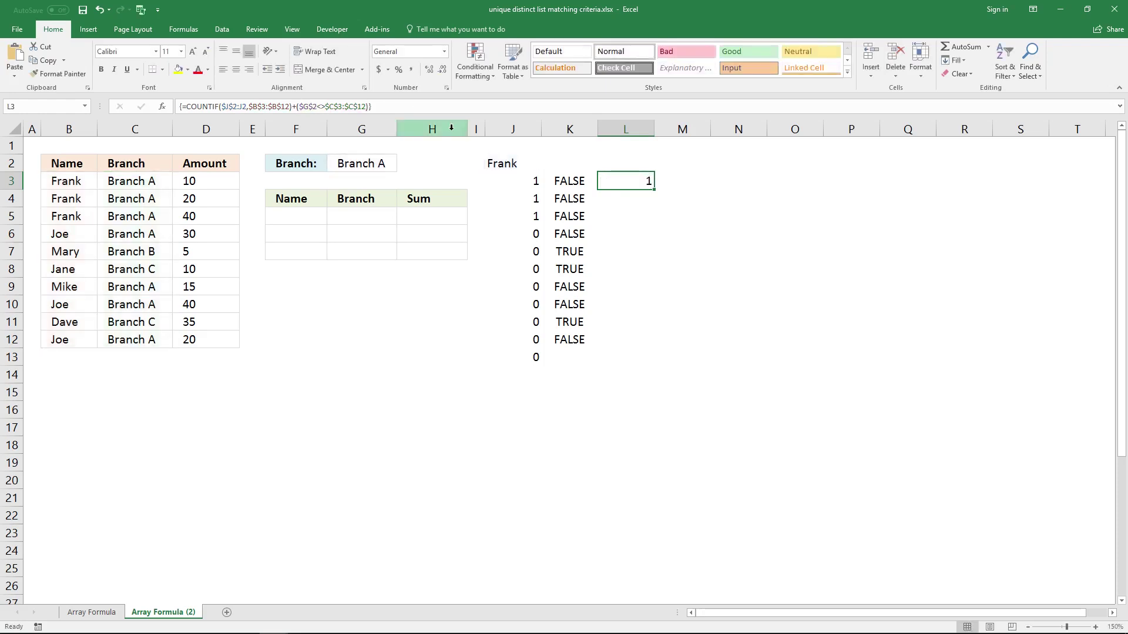
Enter the combined COUNTIF and comparison formula as one multi-cell array formula across L3:L12.
drag(640, 183, 644, 338)
click(406, 106)
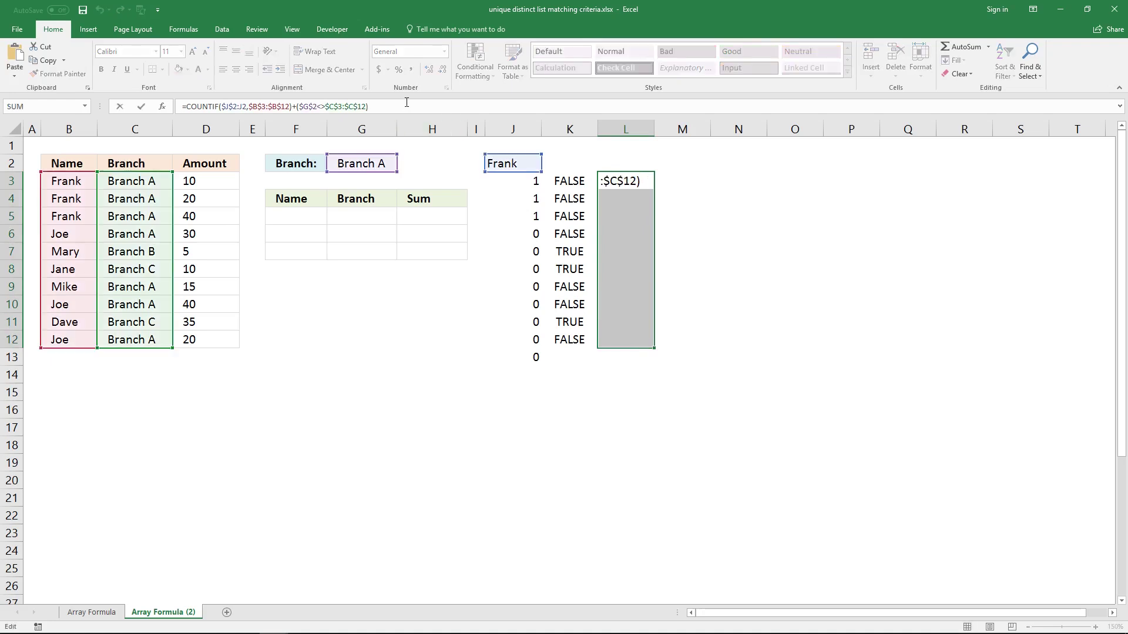
key(ctrl+shift+Return)
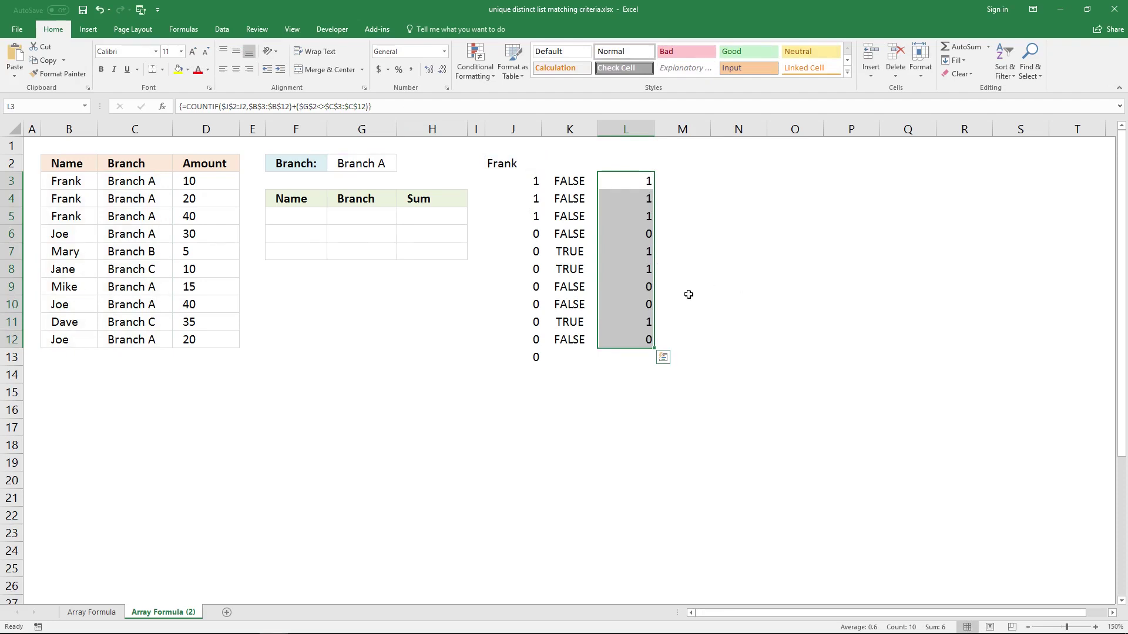
Clear the test name from J2 and review the helper arrays in columns J and K.
click(512, 160)
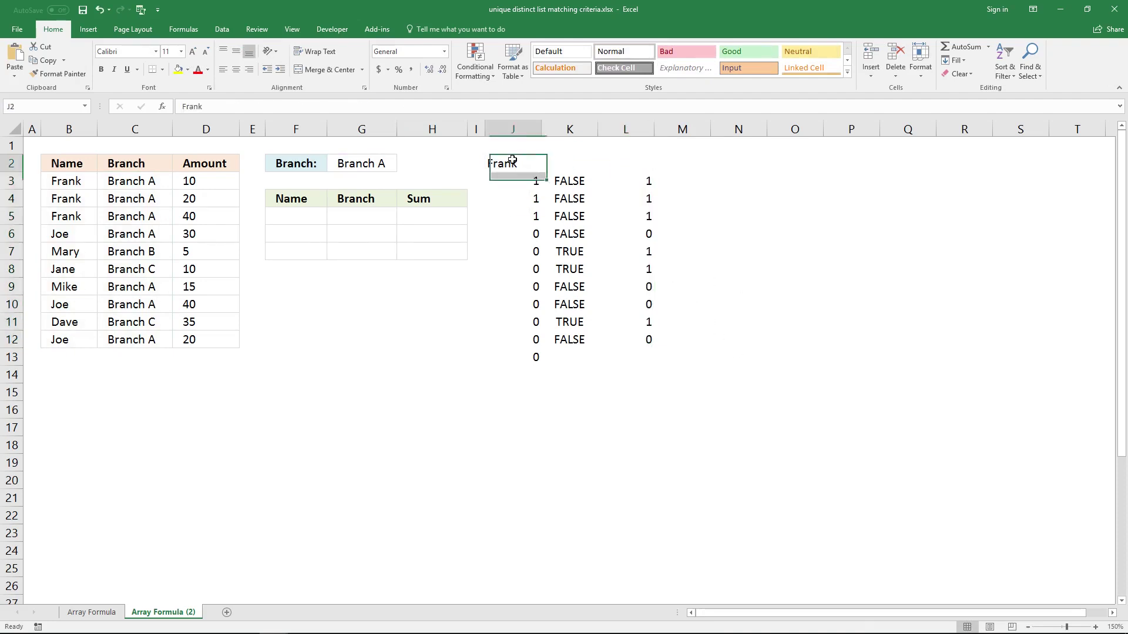
key(Delete)
drag(522, 184, 534, 343)
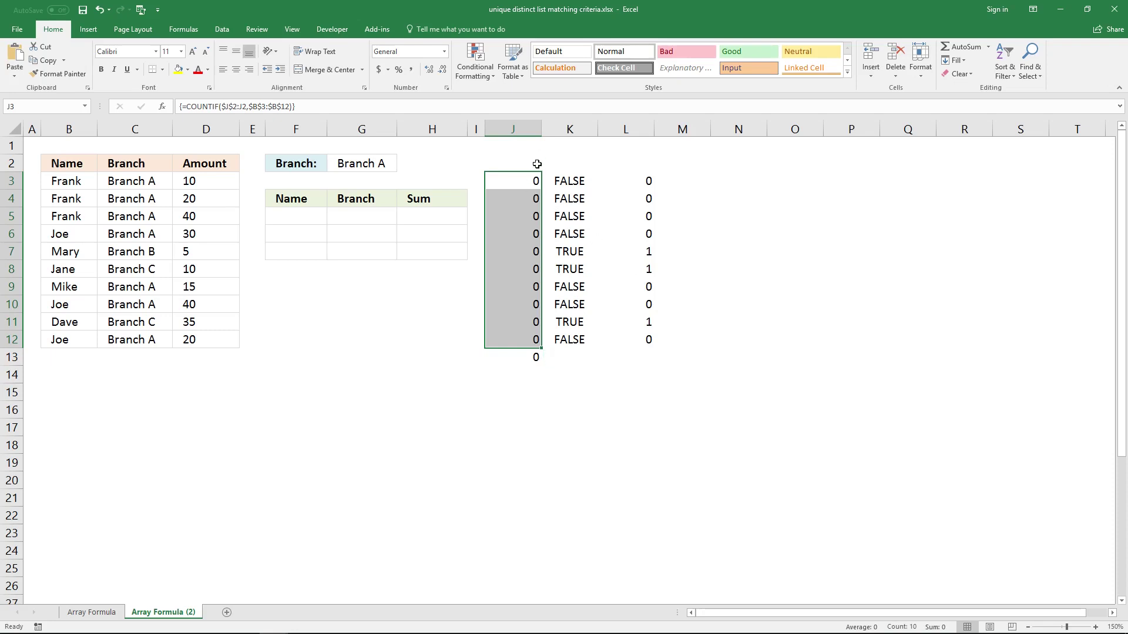
click(521, 187)
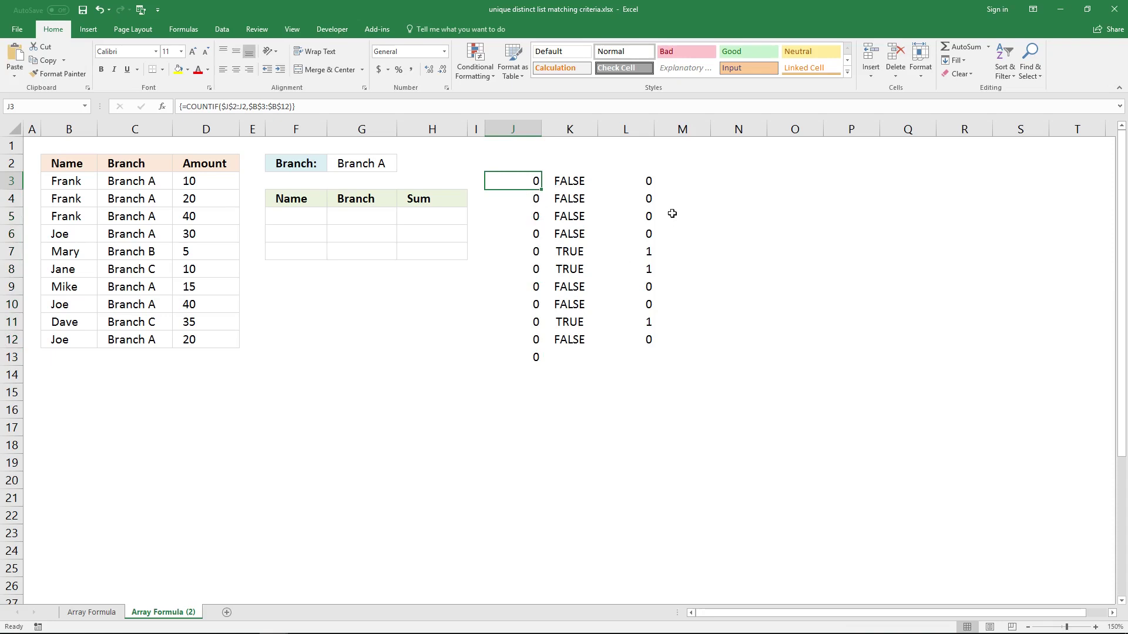
click(578, 180)
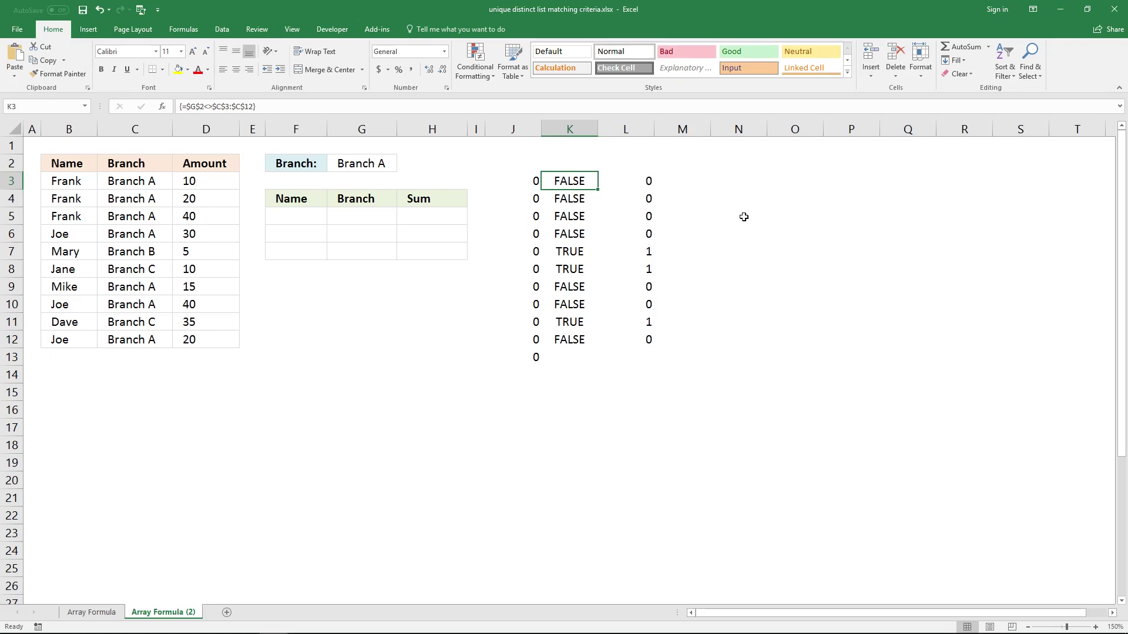
Copy the combined COUNTIF and branch comparison expression from L3 without its equal sign.
click(645, 182)
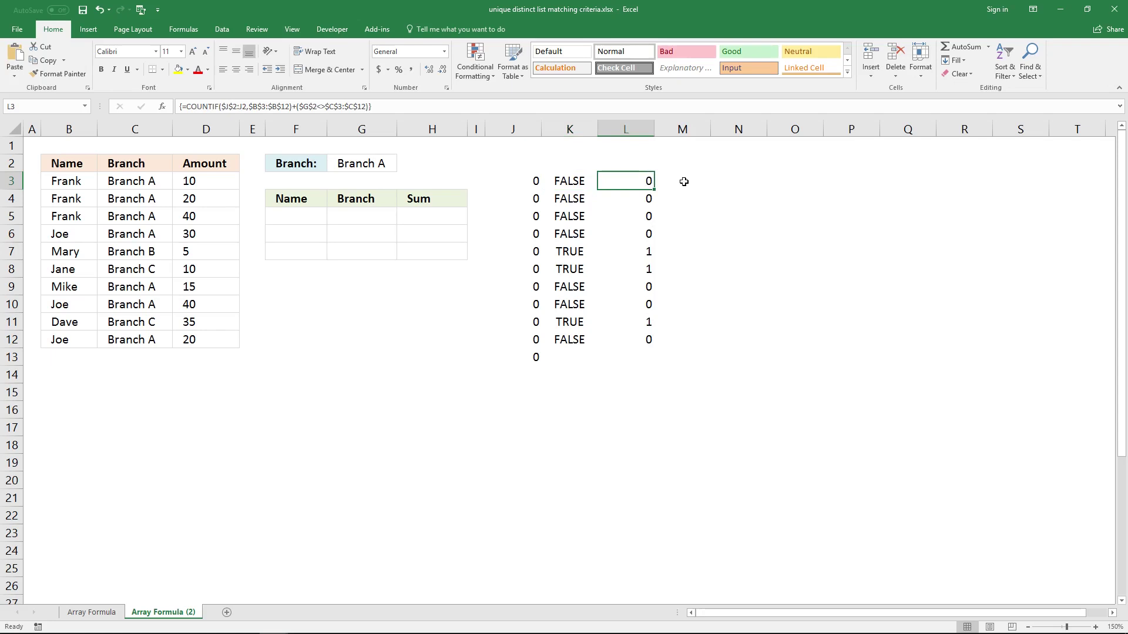
click(420, 106)
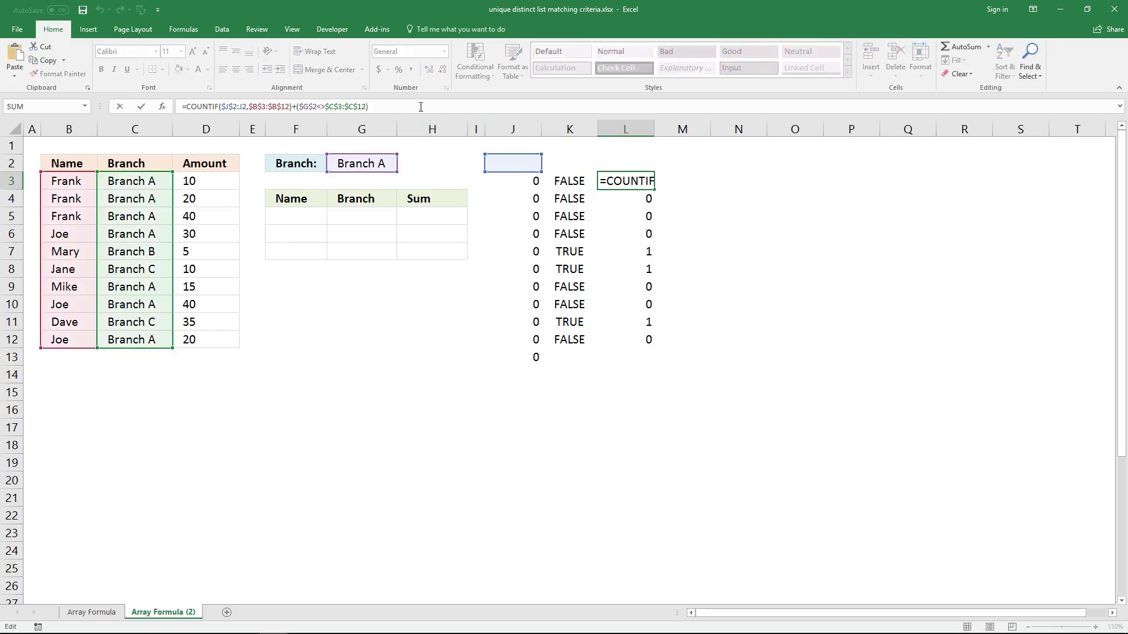
drag(369, 107, 187, 110)
key(ctrl+c)
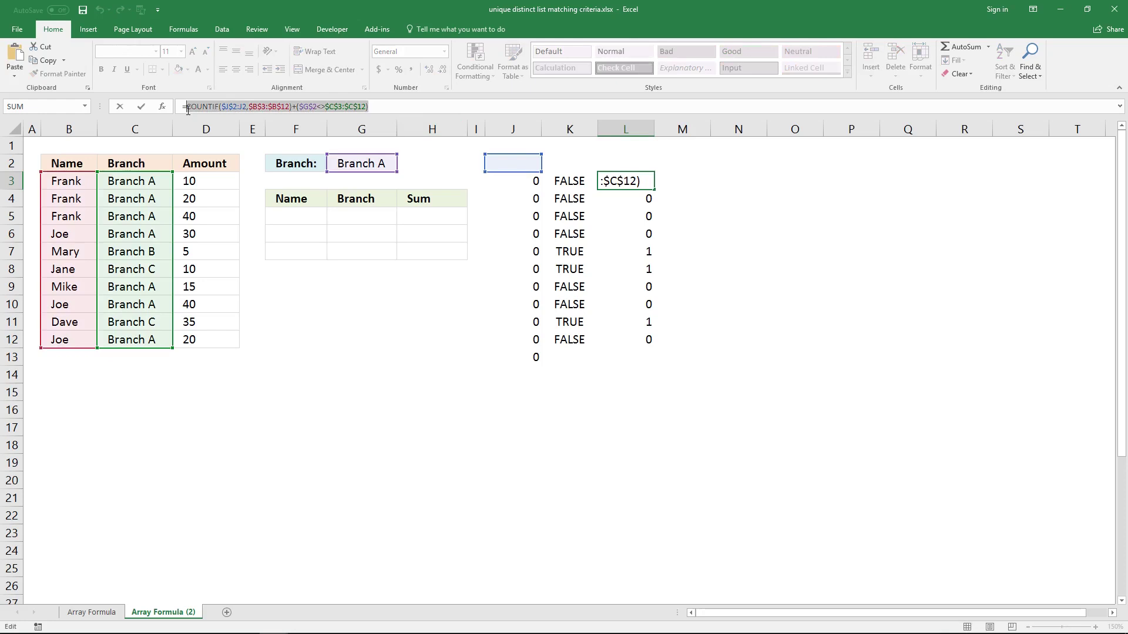
key(Escape)
Enter the array formula =MATCH(0,COUNTIF($J$2:J2,$B$3:$B$12)+($G$2<>$C$3:$C$12),0) in M3.
click(687, 180)
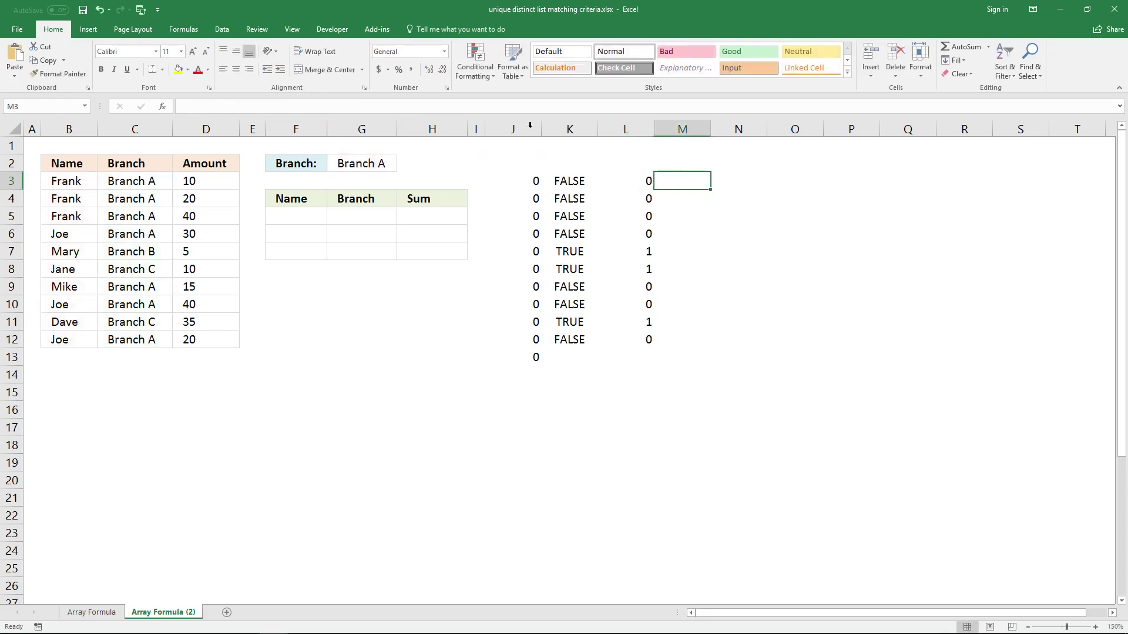
click(471, 110)
text(=)
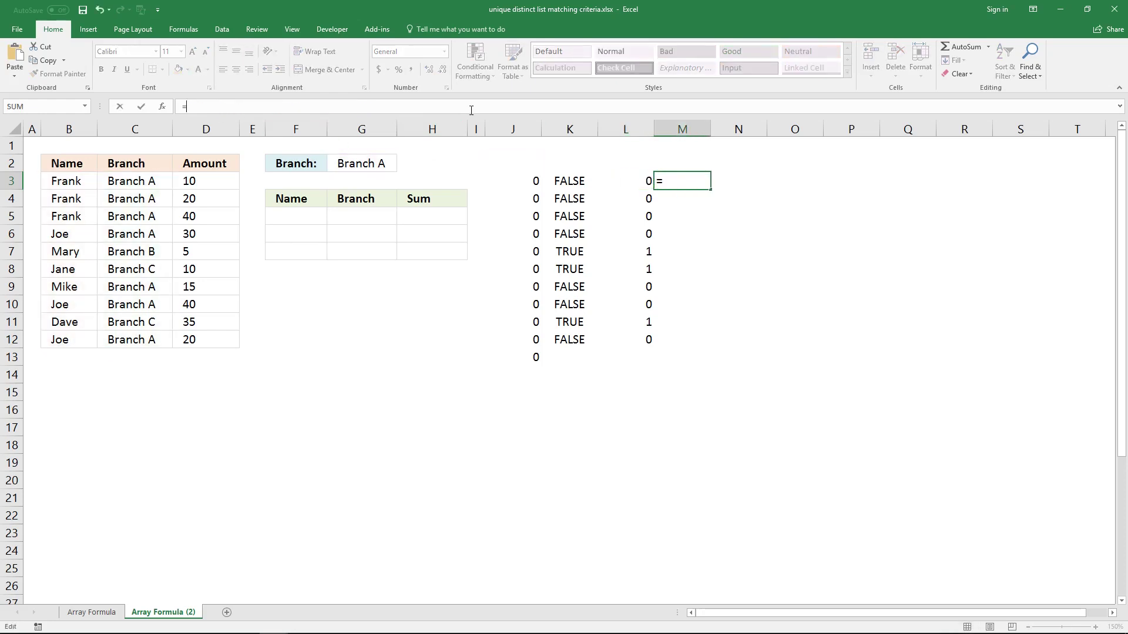
text(MATC)
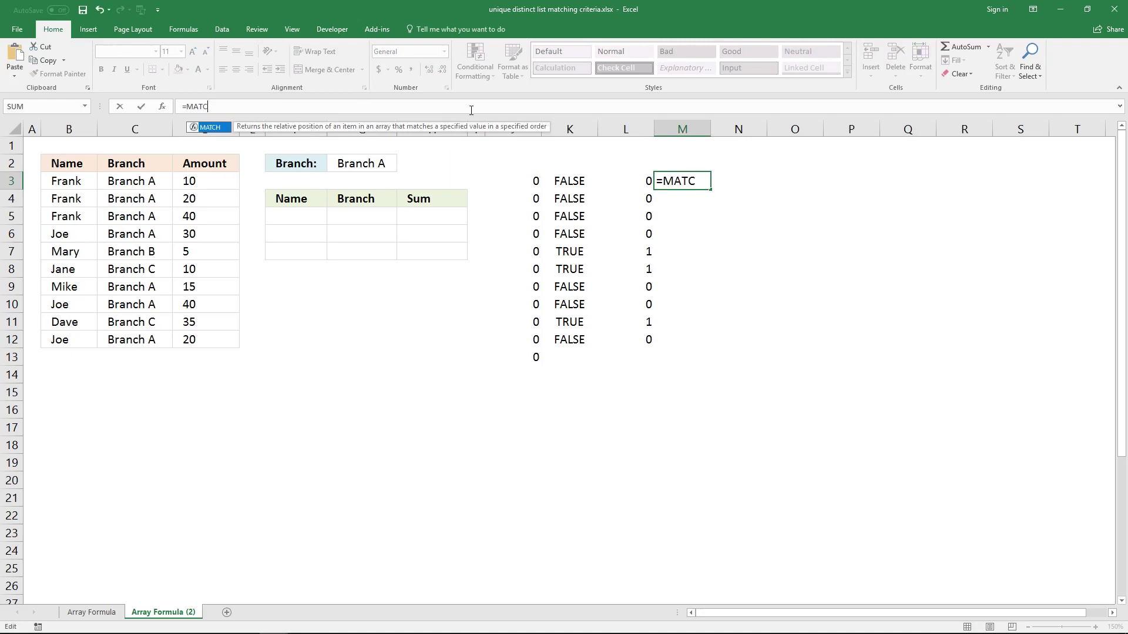
text(H(0)
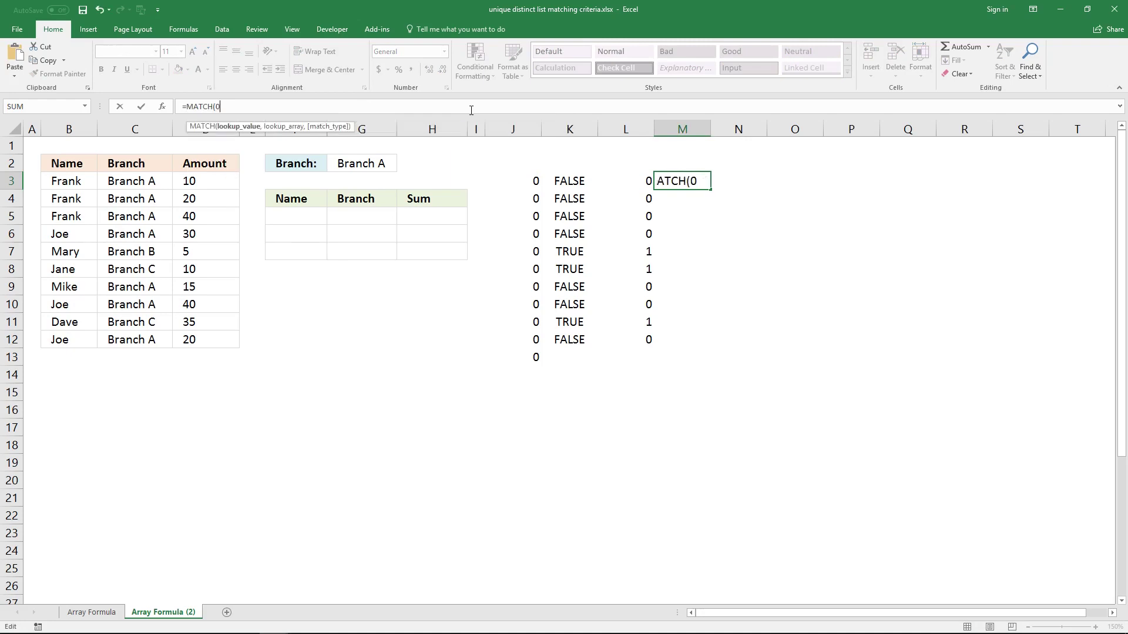
text(,)
key(ctrl+v)
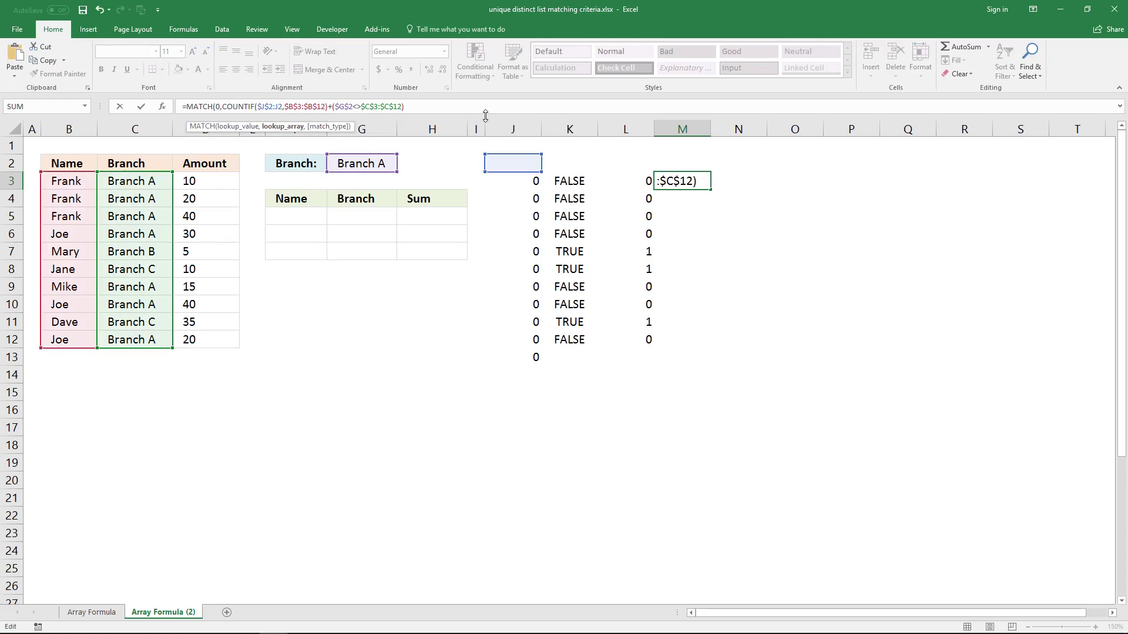
text(,)
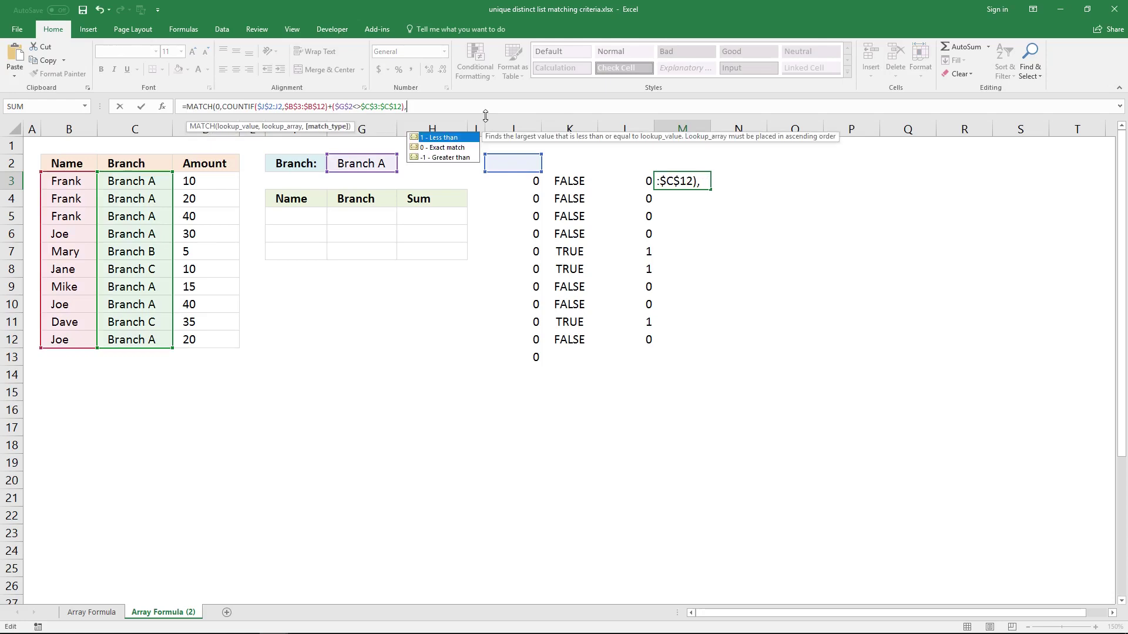
text(0))
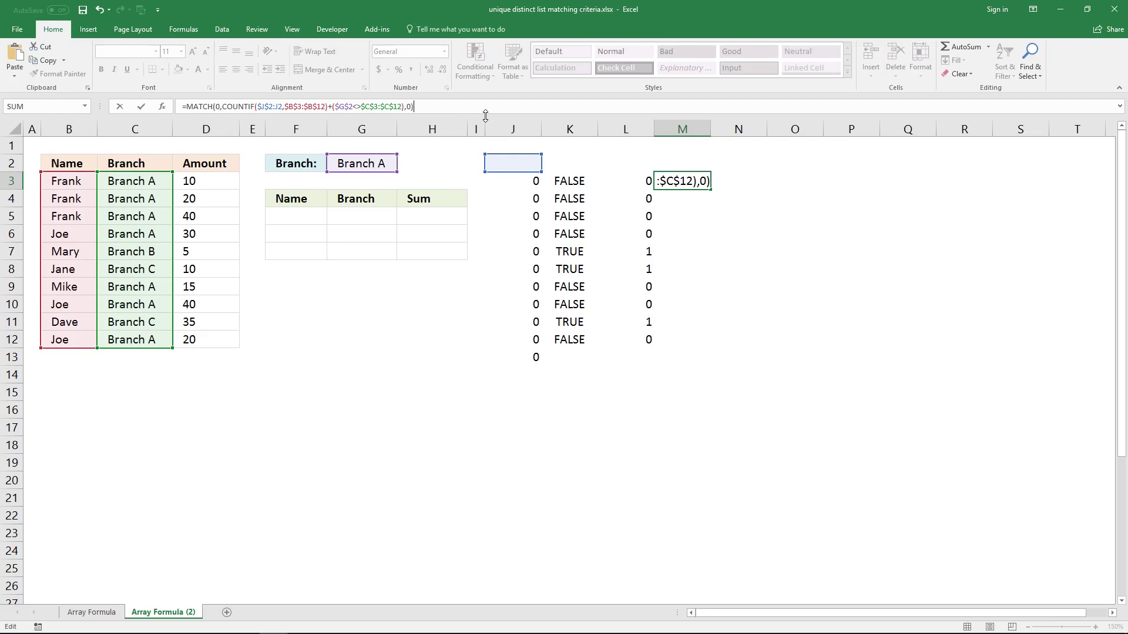
key(ctrl+shift+Return)
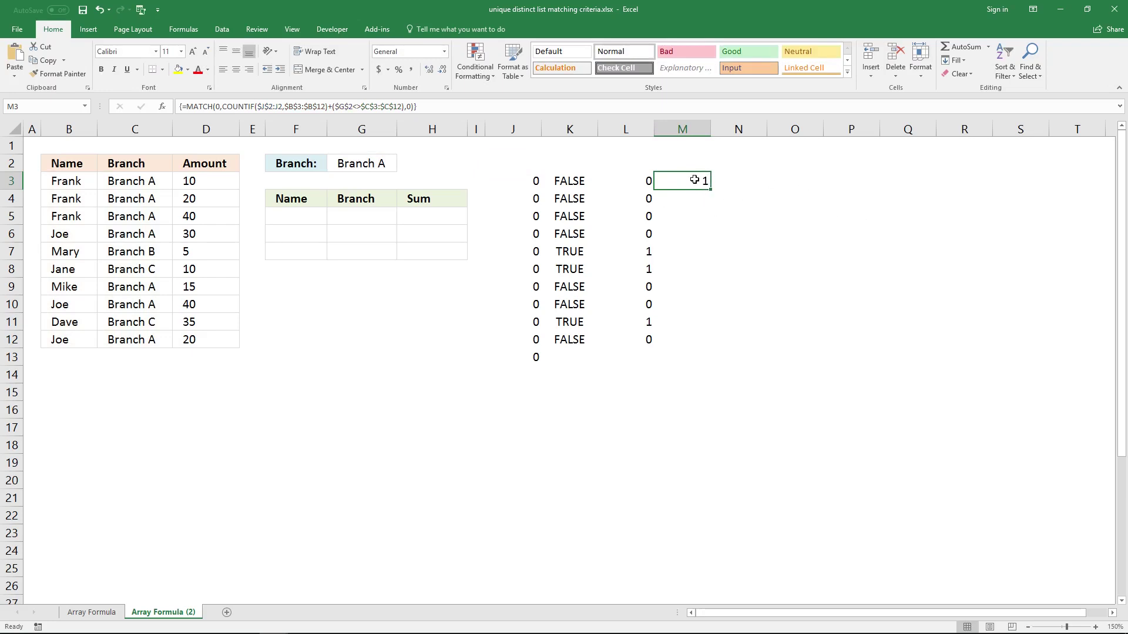
drag(70, 179, 166, 284)
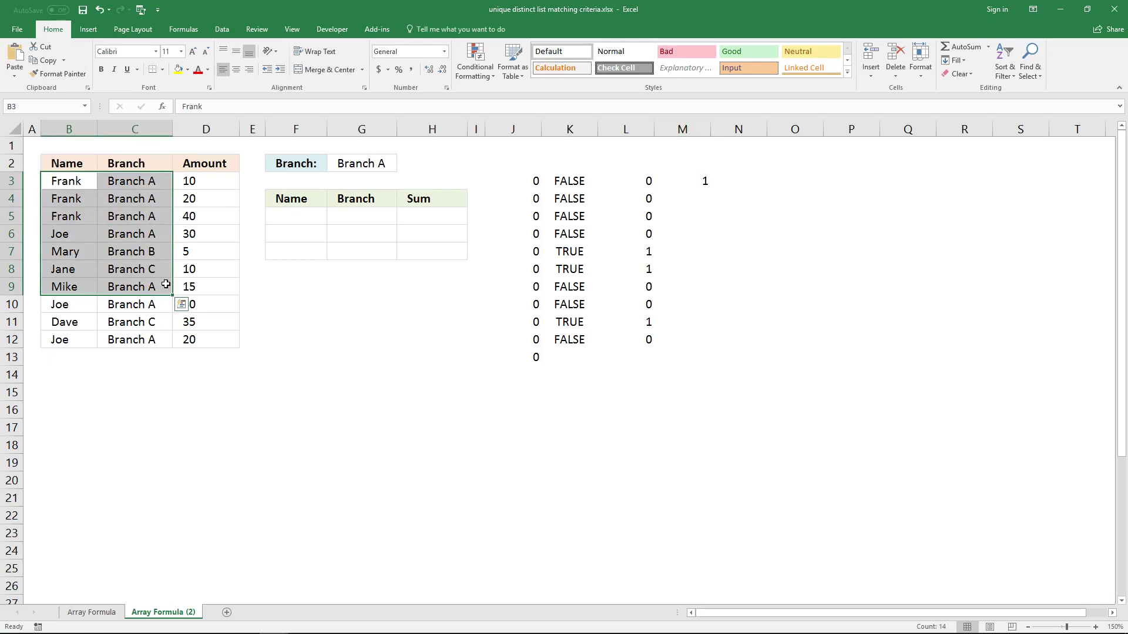
click(68, 184)
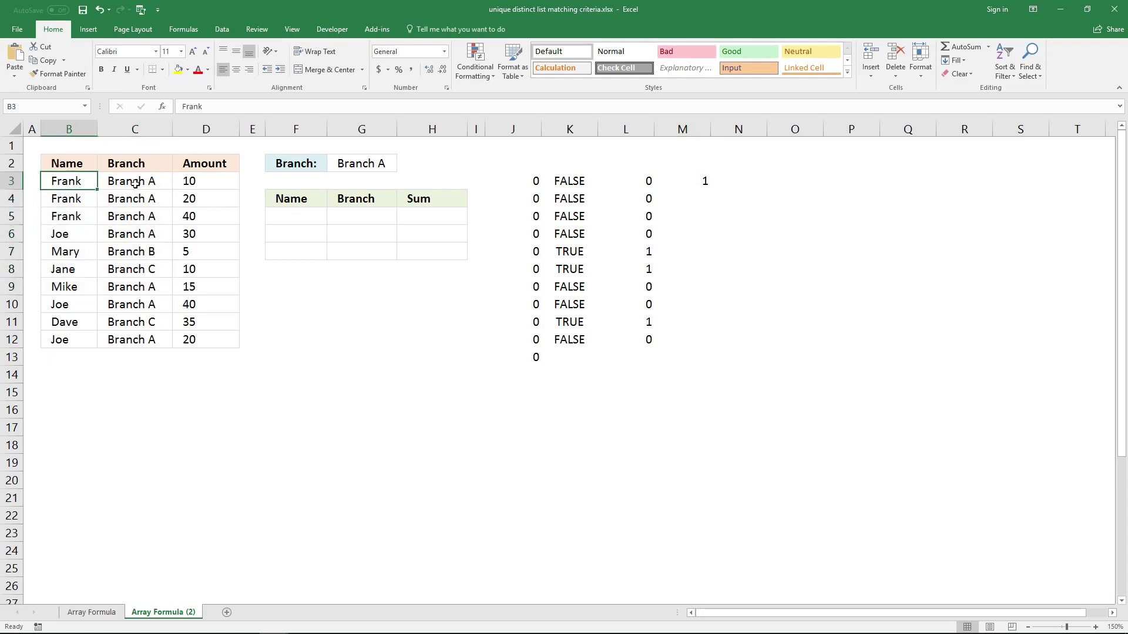
key(Right)
key(Right)
Copy the whole MATCH expression from M3 without its equal sign, keeping the cell as an array formula.
click(703, 179)
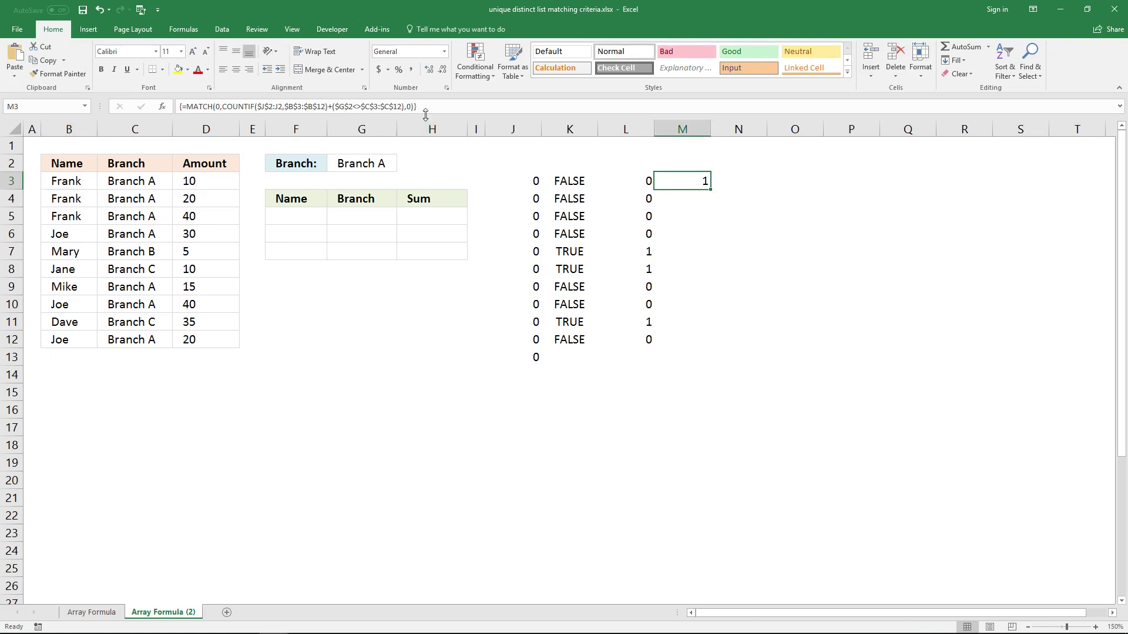
click(448, 108)
drag(448, 108, 313, 111)
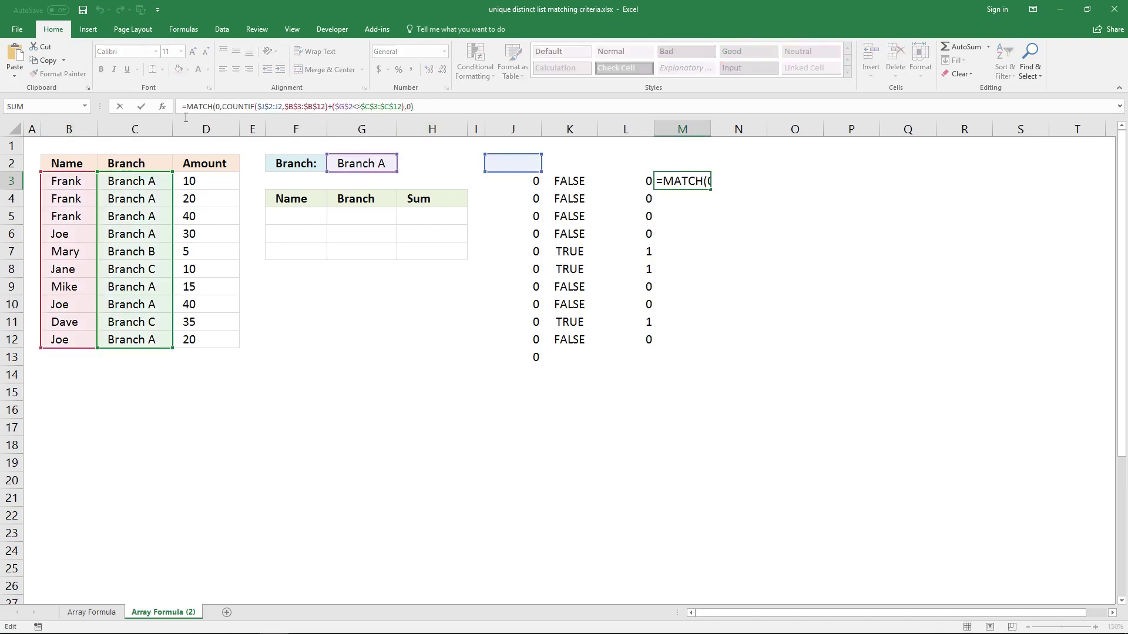
drag(186, 107, 414, 108)
key(ctrl+shift+Return)
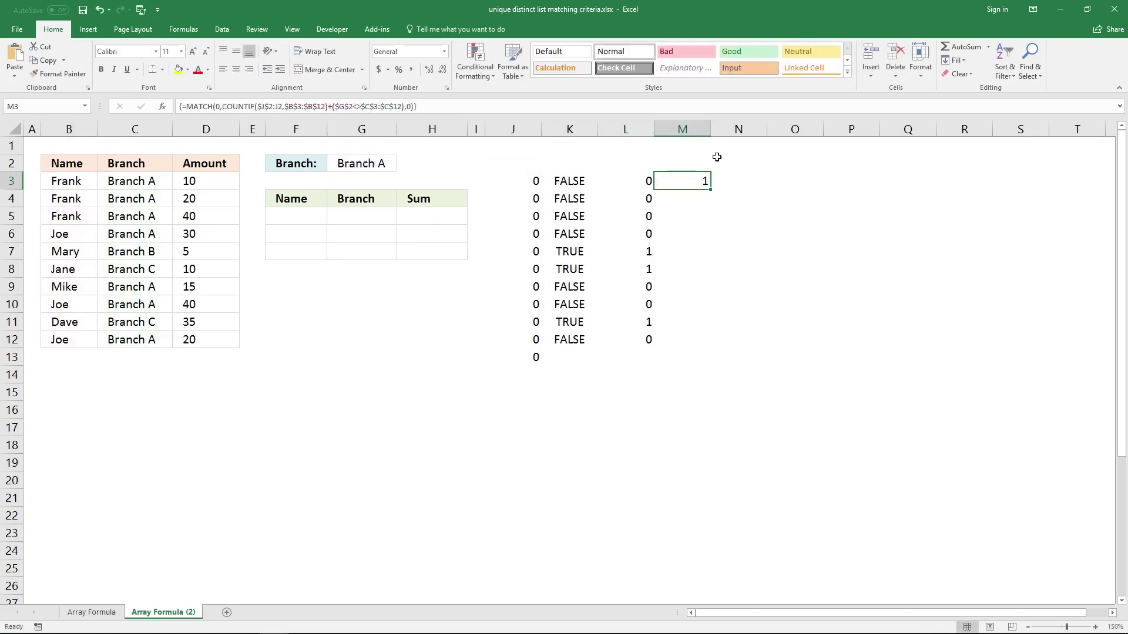
Start an INDEX formula in N3 with the absolute range $B$3:$C$12 as its array argument.
key(Right)
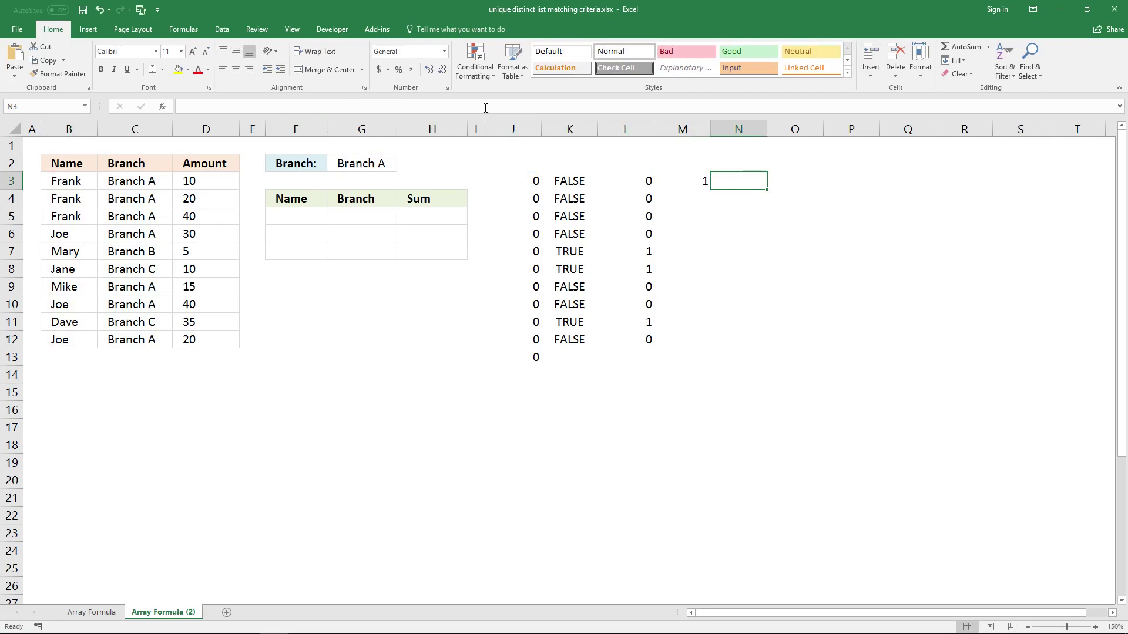
click(485, 108)
text(=INDEX()
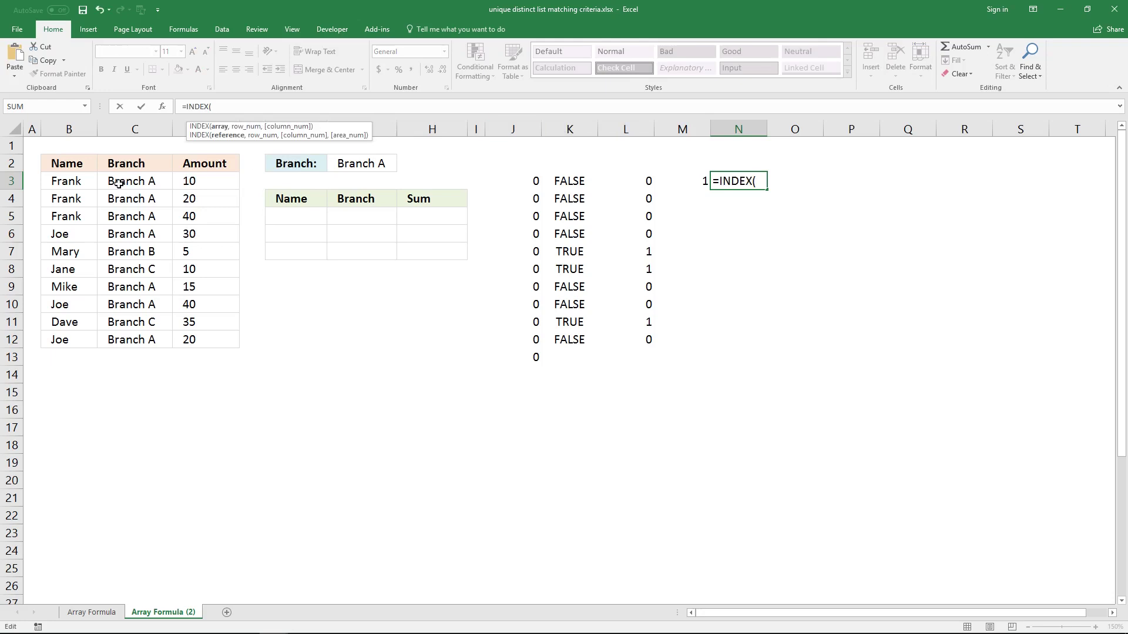
drag(78, 182, 166, 338)
key(F4)
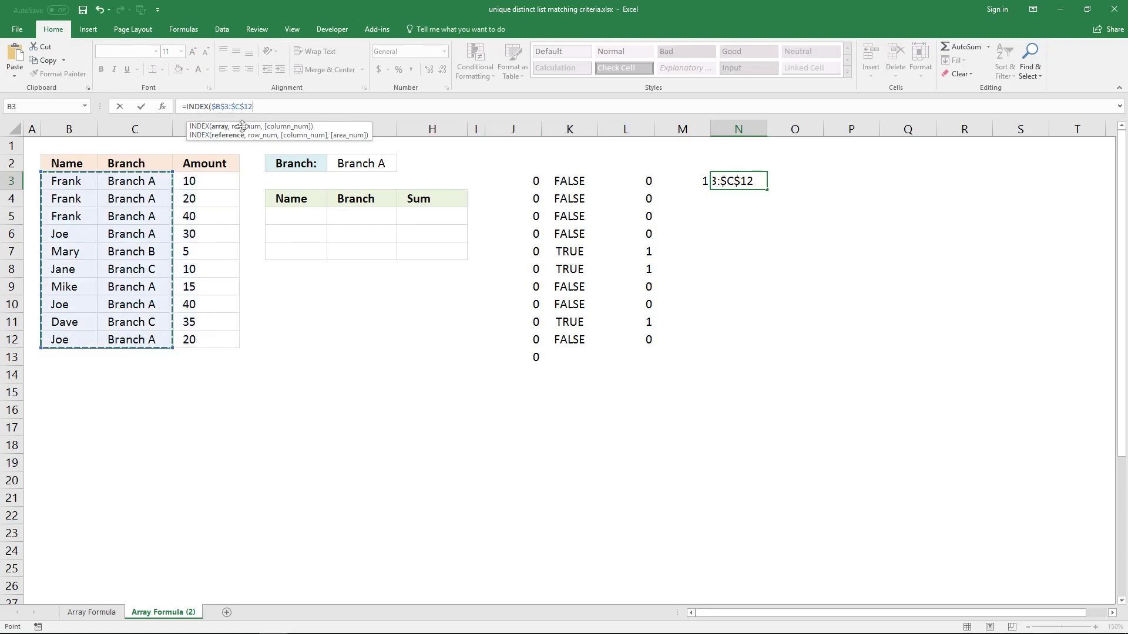
text(,)
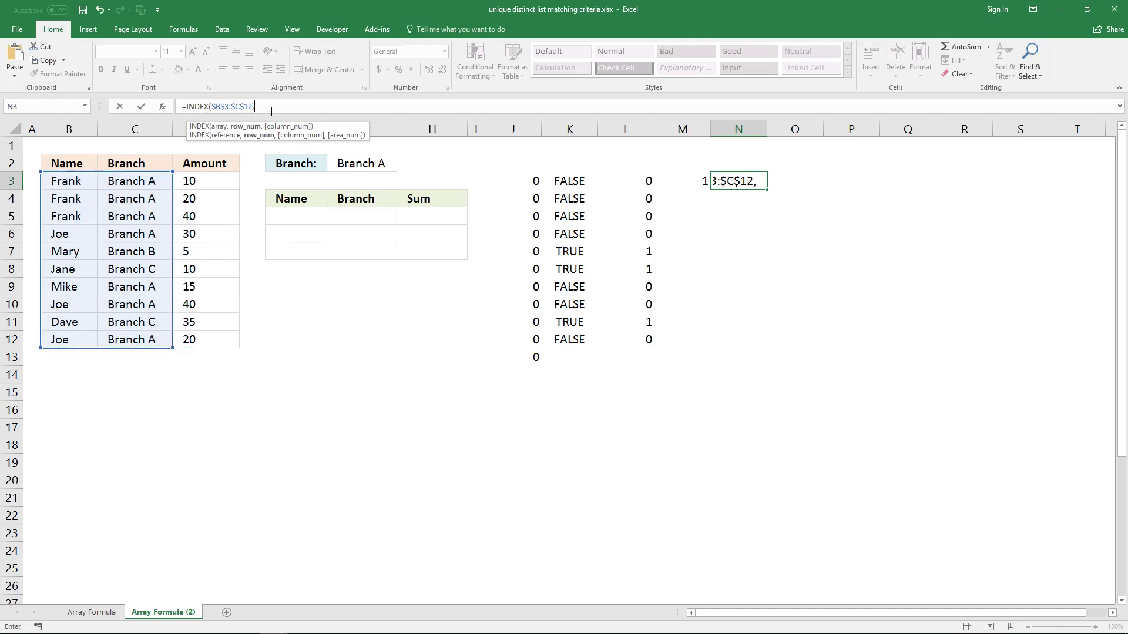
Paste the MATCH expression as the row argument in N3, shift its COUNTIF range to $N$2:N2, and enter it as an array formula.
text(MATCH(0,COUNTIF($J$2:J2,$B$3:$B$12)+($G$2<>$C$3:$C$12),0))
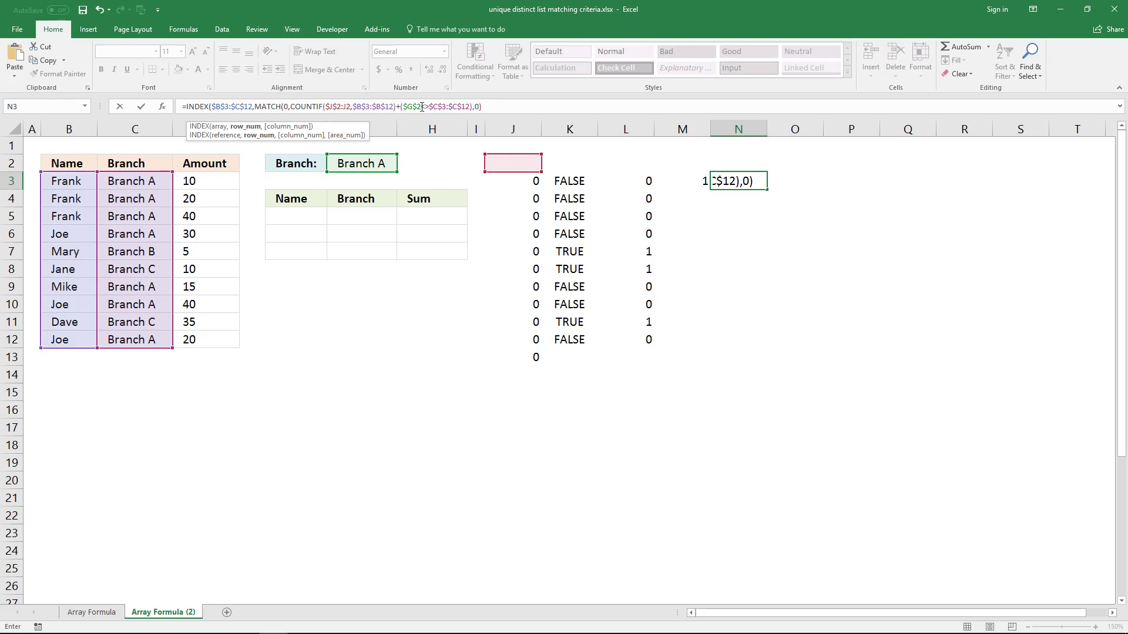
text())
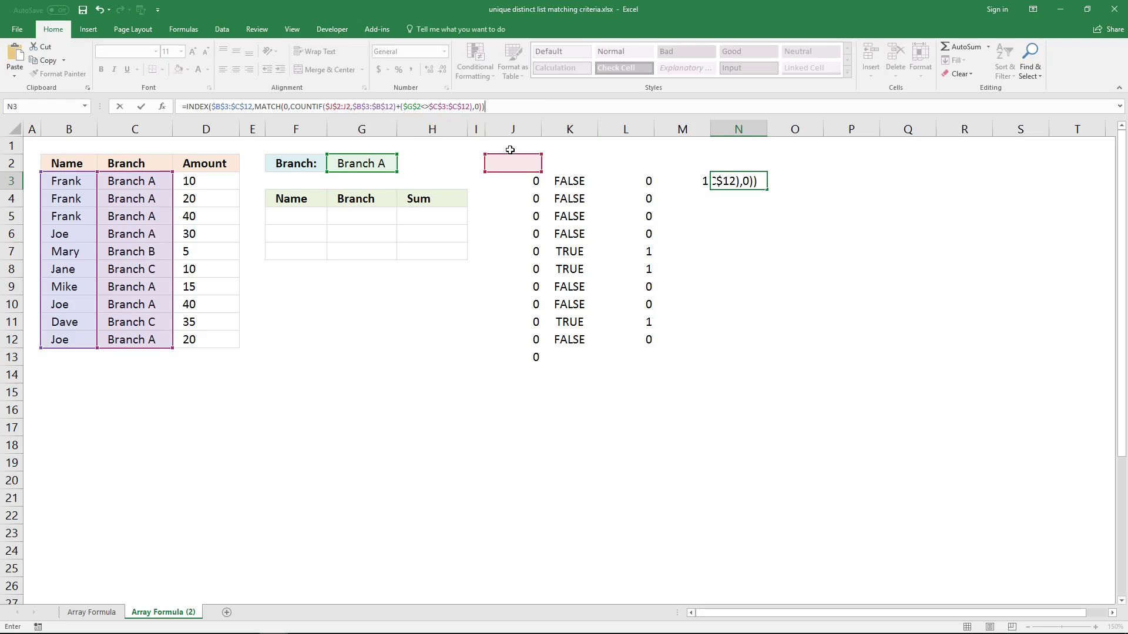
drag(508, 157, 736, 168)
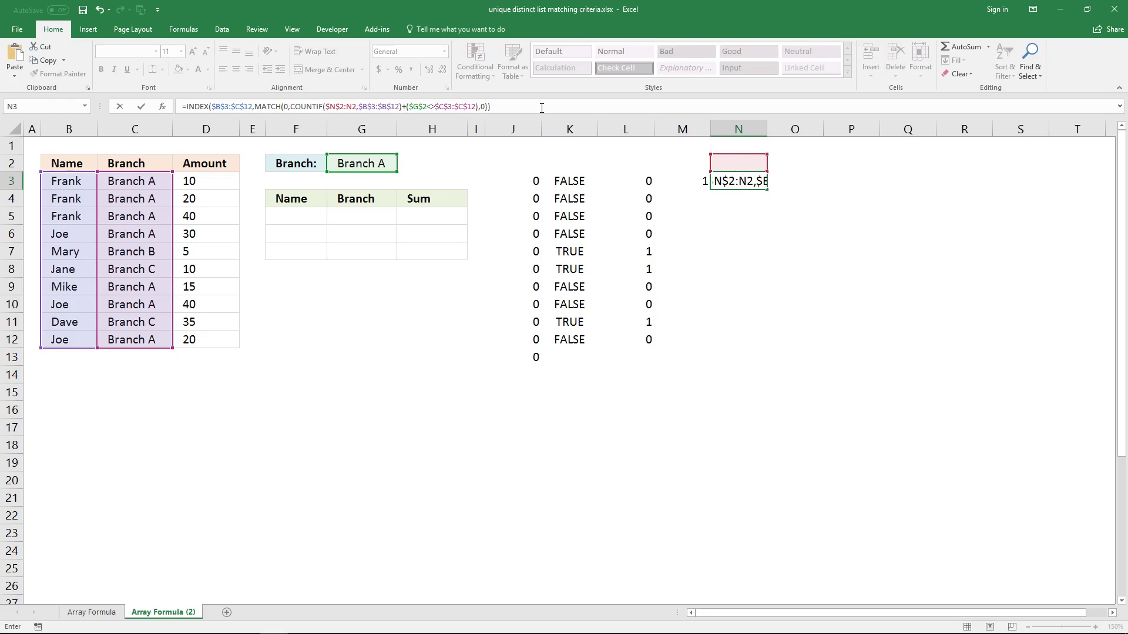
key(ctrl+shift+Return)
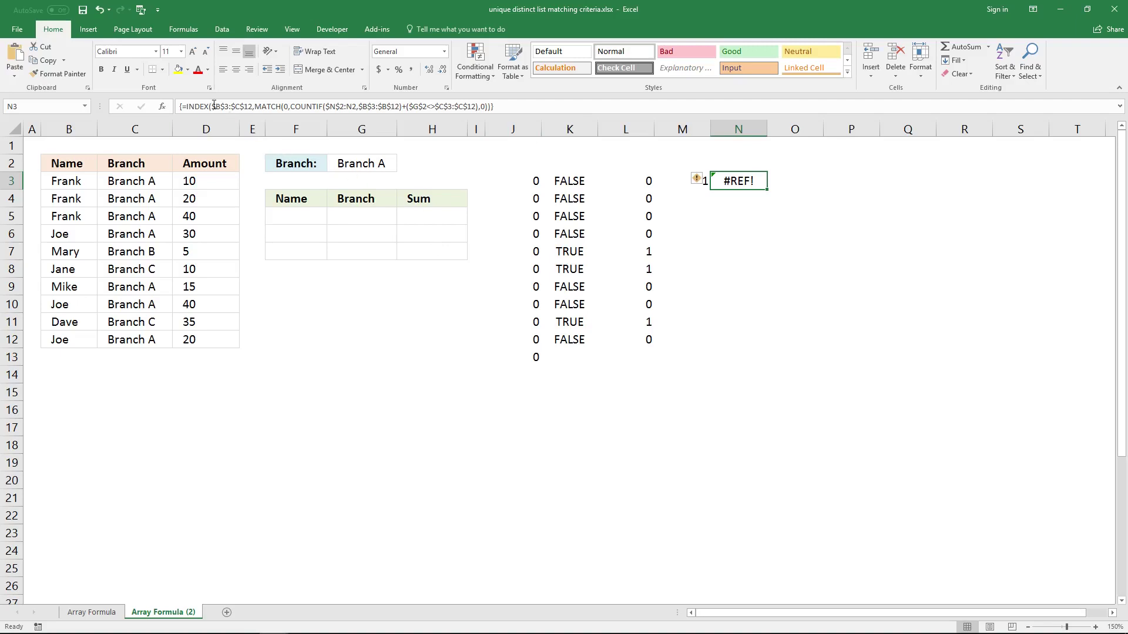
Add COLUMNS(A1:A1) as the column number argument of the INDEX formula in N3.
click(212, 108)
drag(211, 107, 252, 109)
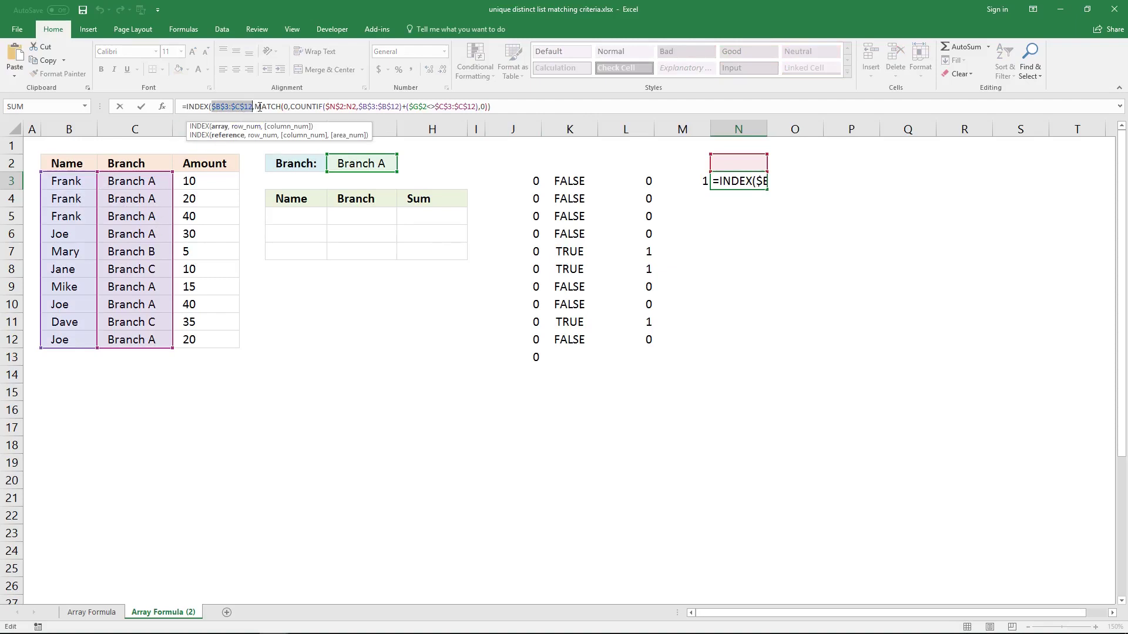
click(256, 108)
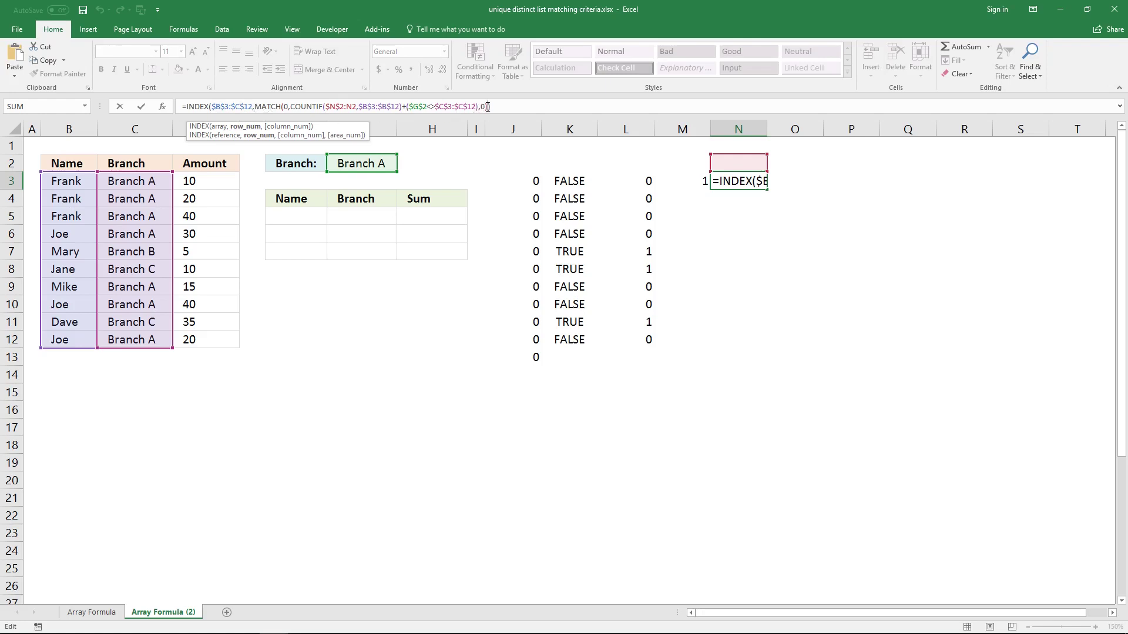
text(),)
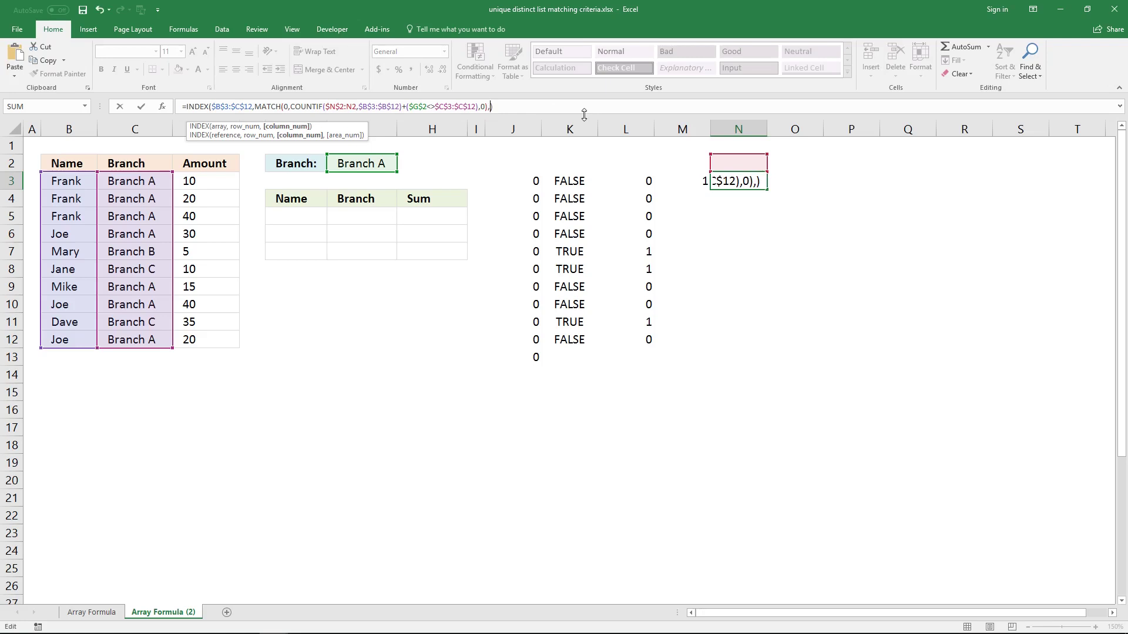
text(COLUMN)
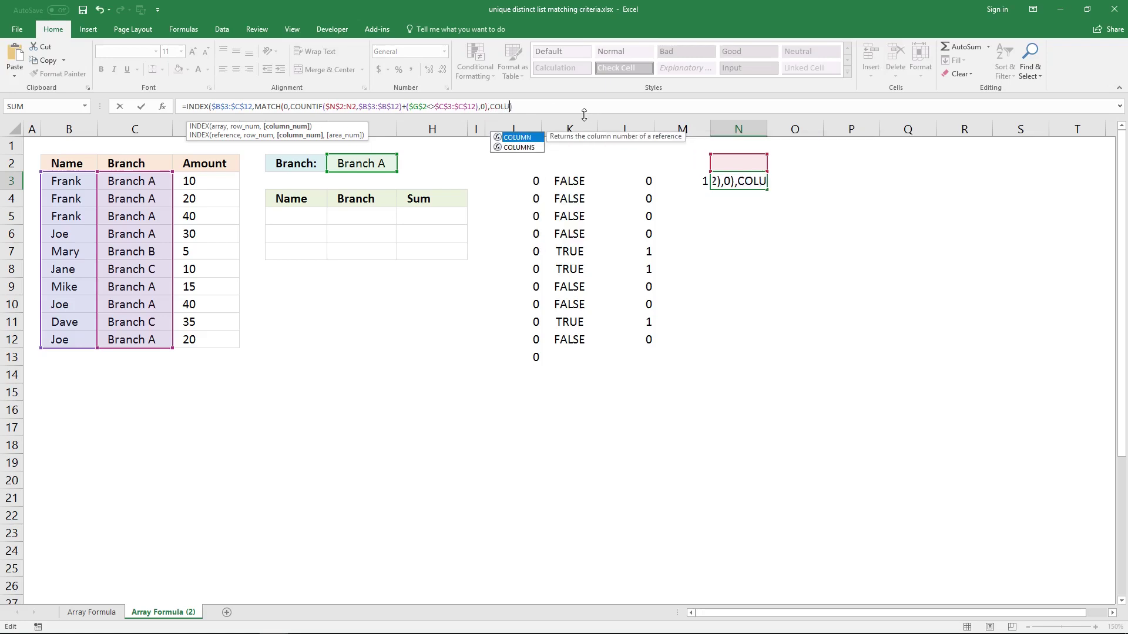
text(S)
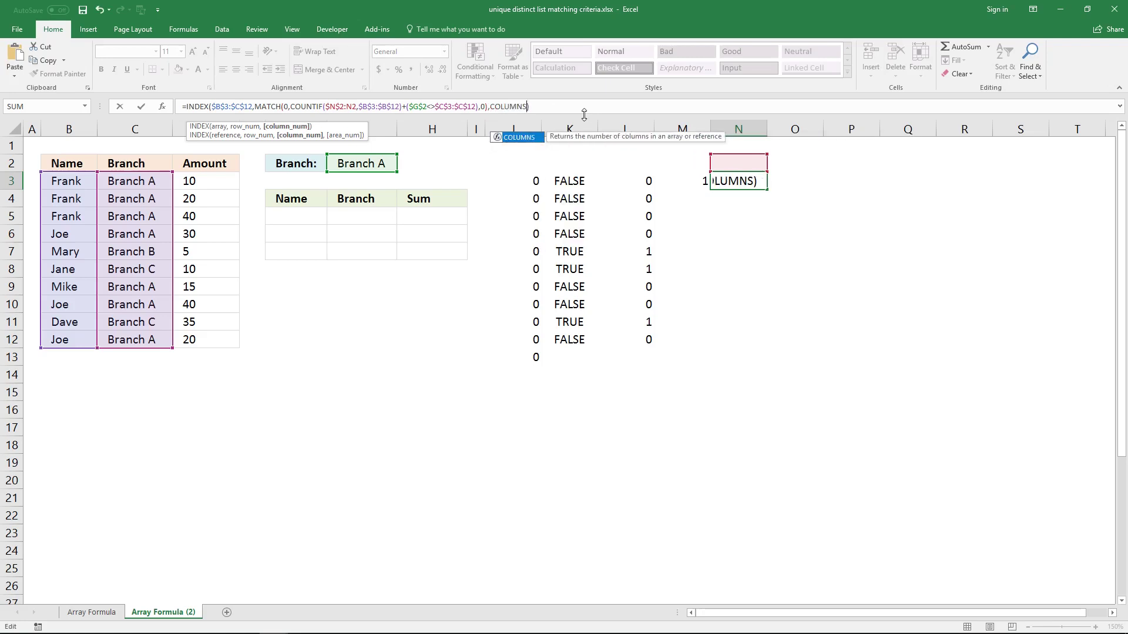
text(()
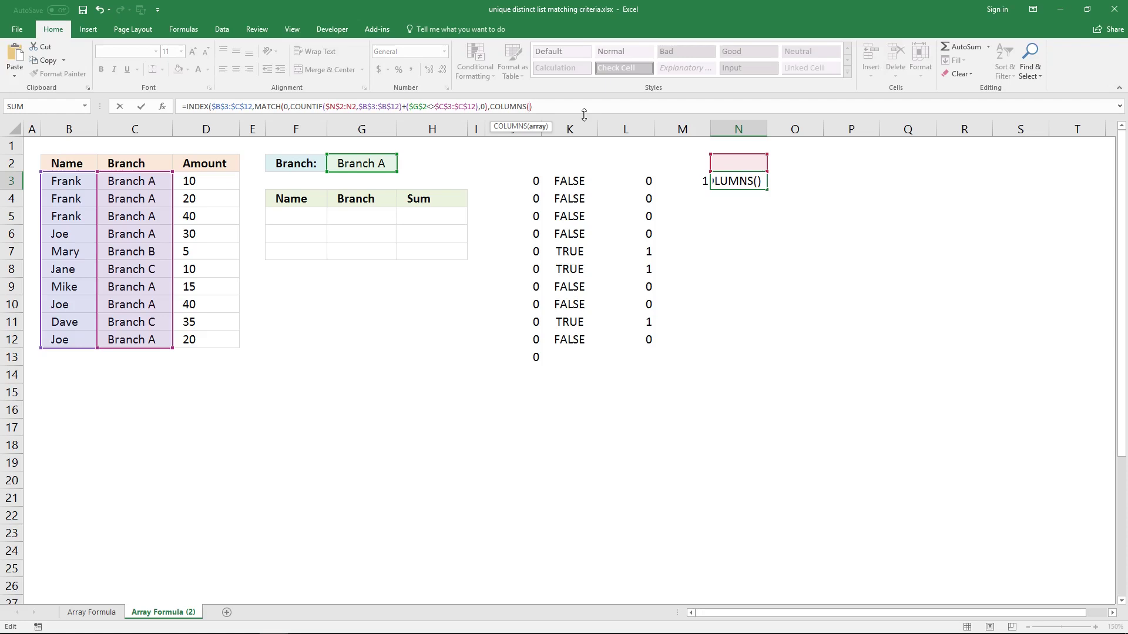
text(A1)
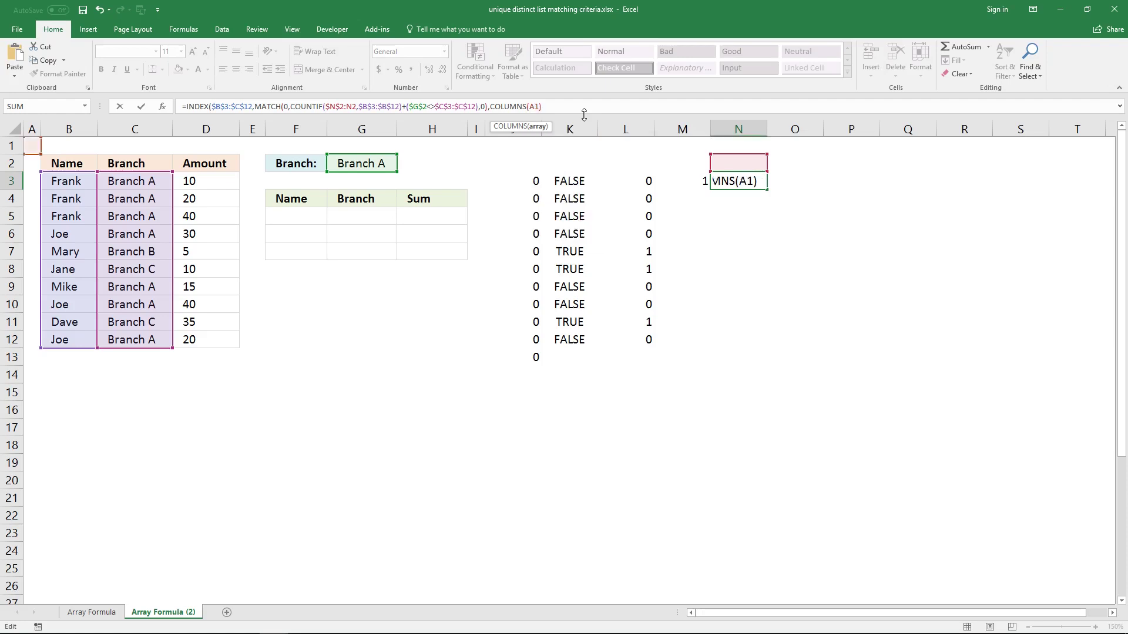
text(:A1))
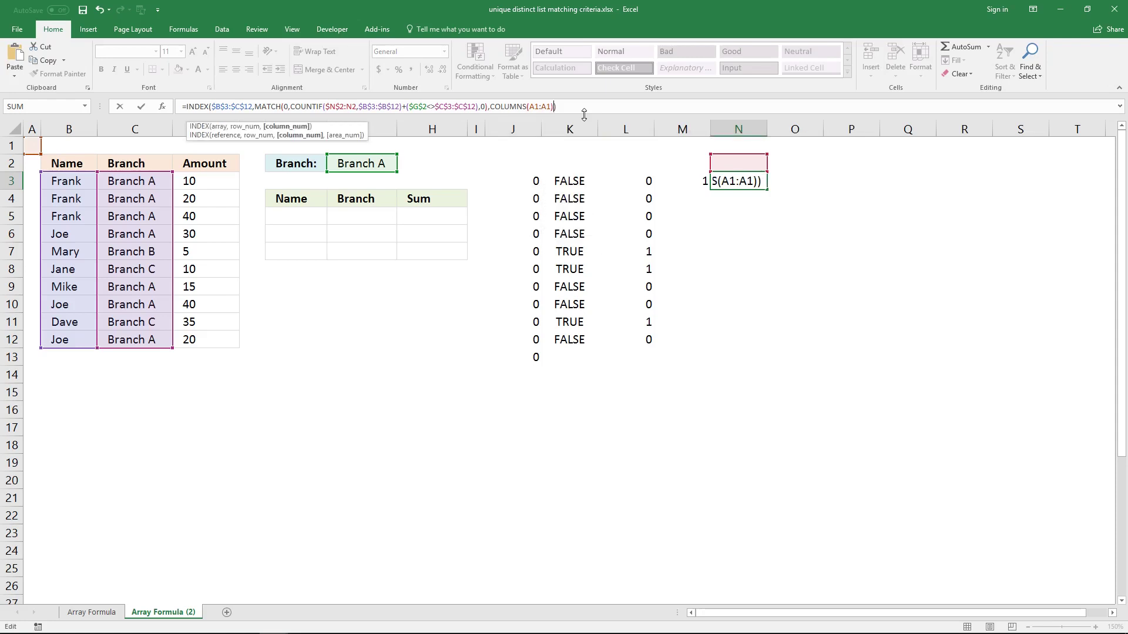
Make the COLUMNS range $A$1:A1 by anchoring its first reference, and enter N3 as an array formula.
click(536, 108)
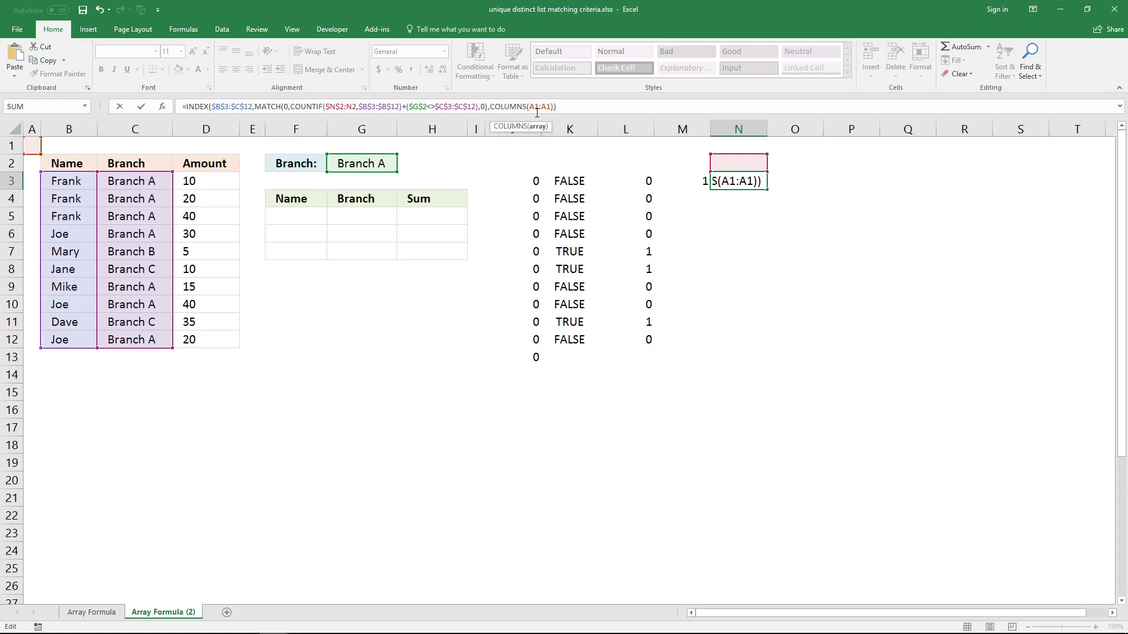
key(F4)
click(574, 109)
key(ctrl+shift+Return)
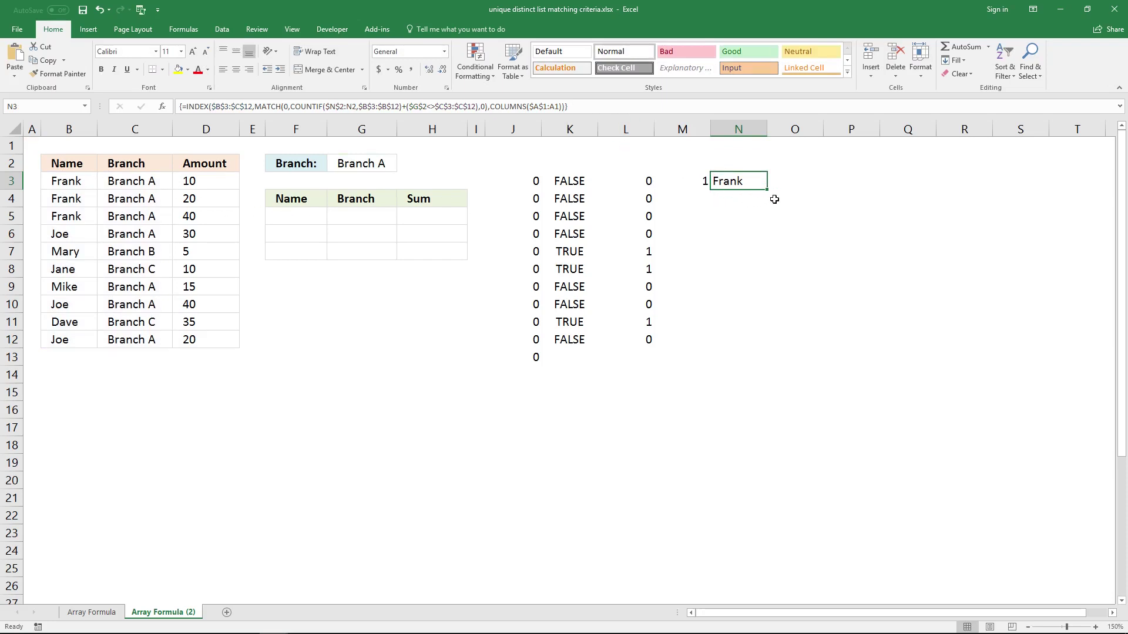
Fill the array formula from N3 down to N5 and across to column O, and inspect the formula in O3.
drag(766, 190, 767, 228)
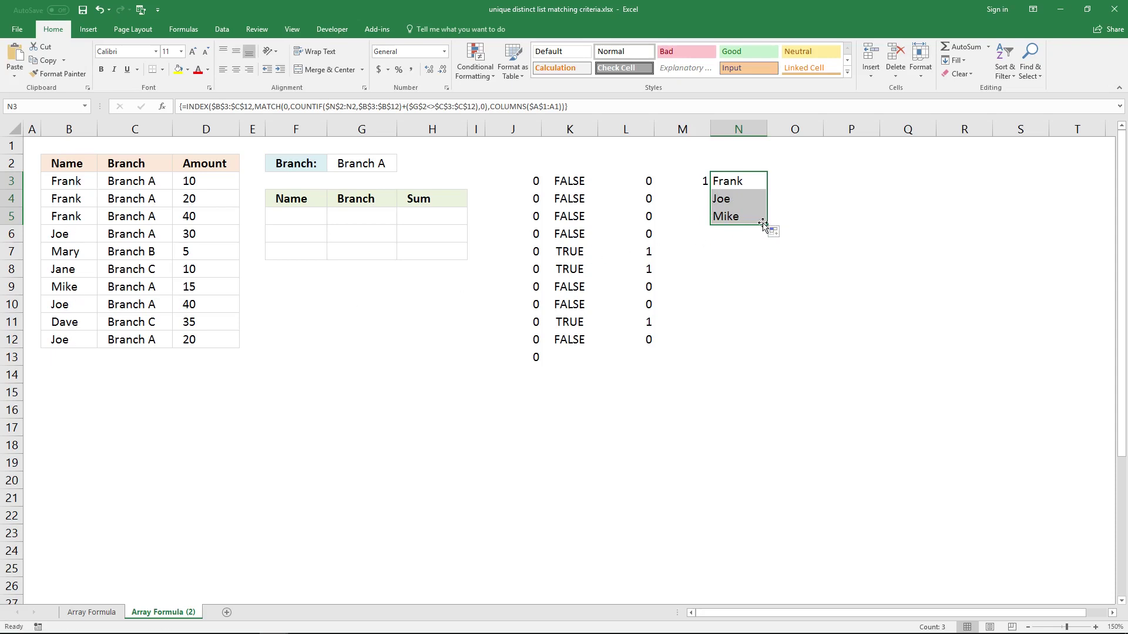
drag(766, 225, 823, 224)
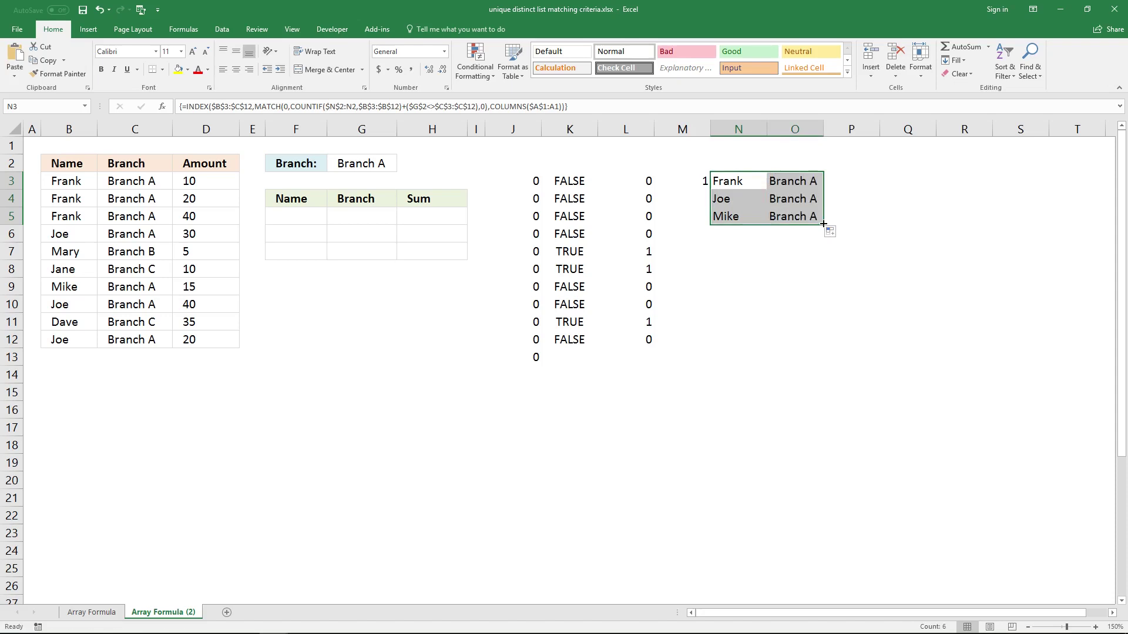
click(797, 183)
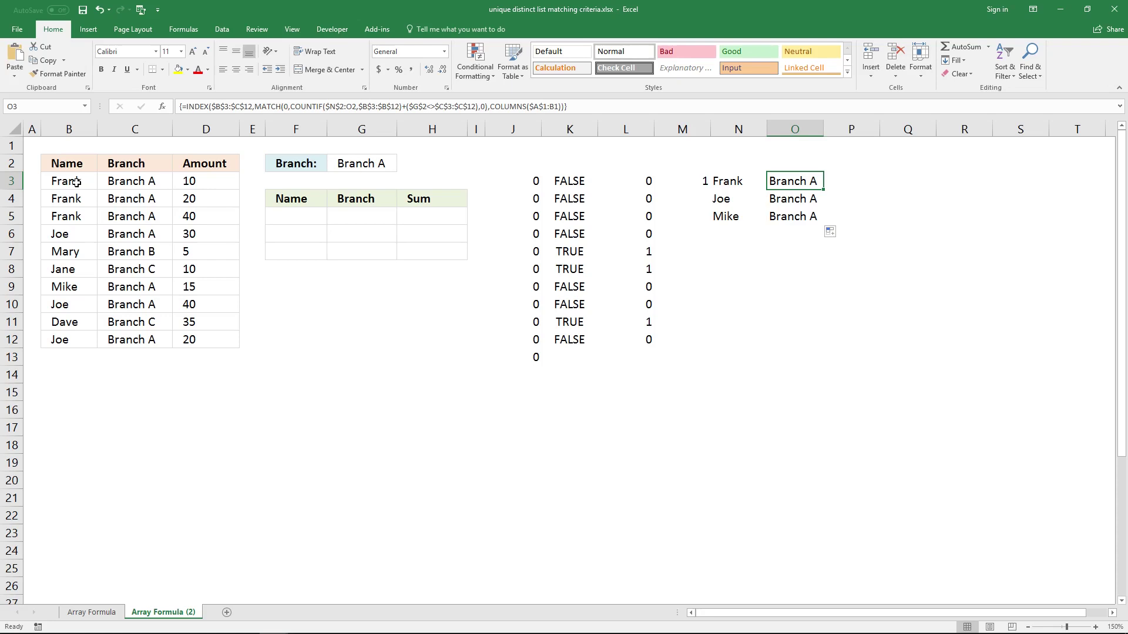
Extend the array formulas in columns N and O down to row 6 and check the new cells.
drag(721, 216, 823, 241)
click(738, 234)
click(784, 234)
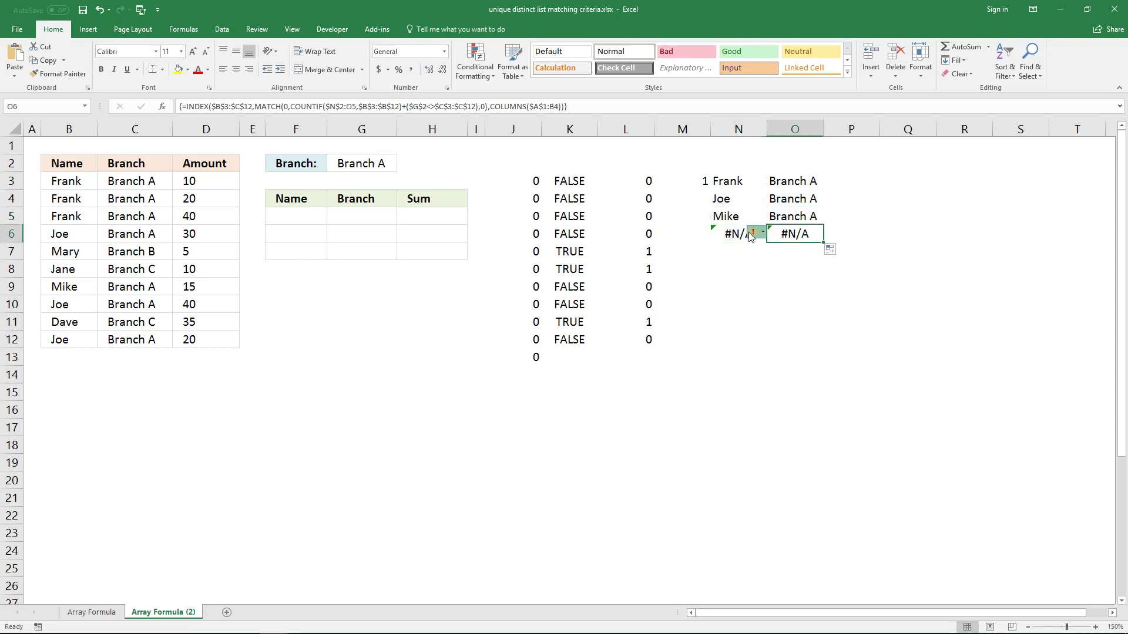
click(756, 234)
click(732, 257)
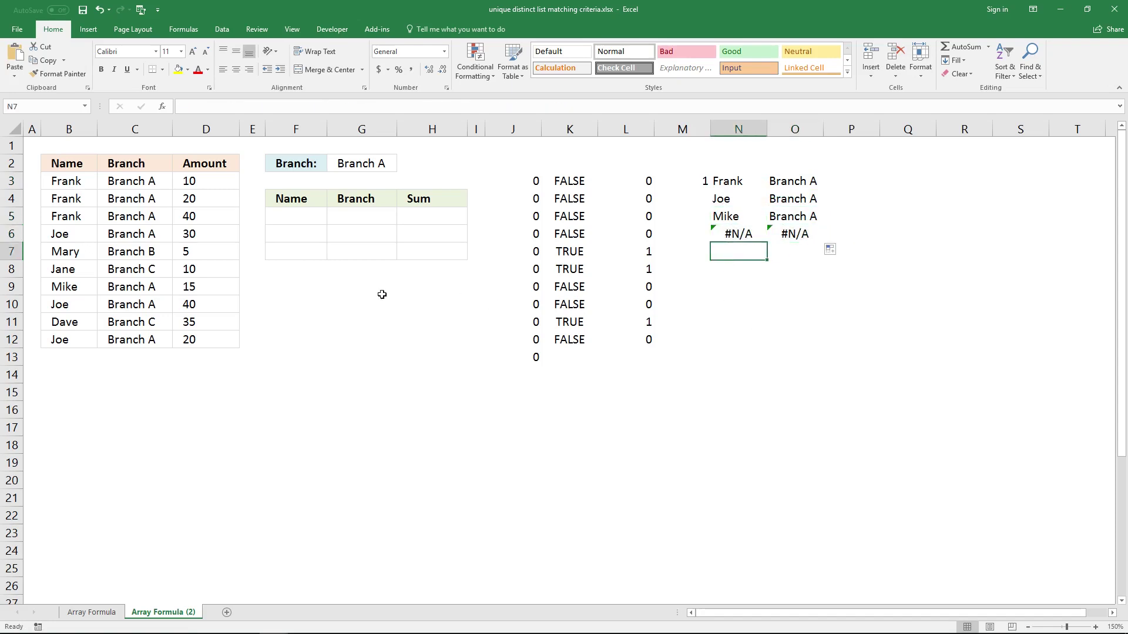
Compare the Branch A names in the source table with the list extracted in column N.
click(84, 181)
click(122, 244)
click(124, 236)
key(Left)
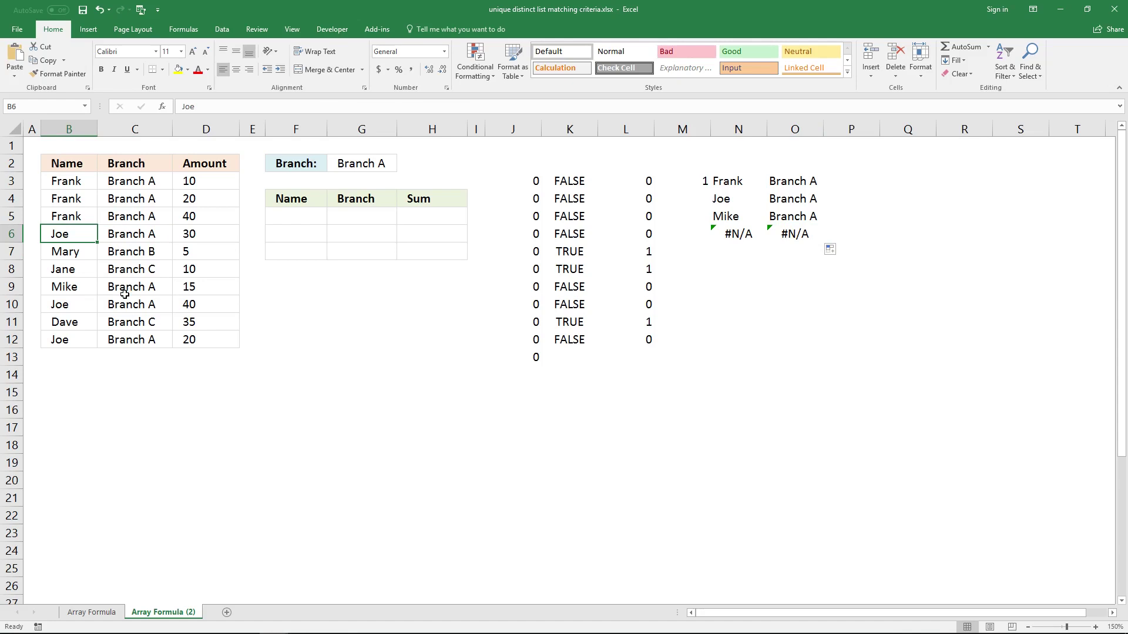
click(80, 292)
Copy the complete INDEX formula from N3, keeping the cell as an array formula.
drag(730, 180, 732, 220)
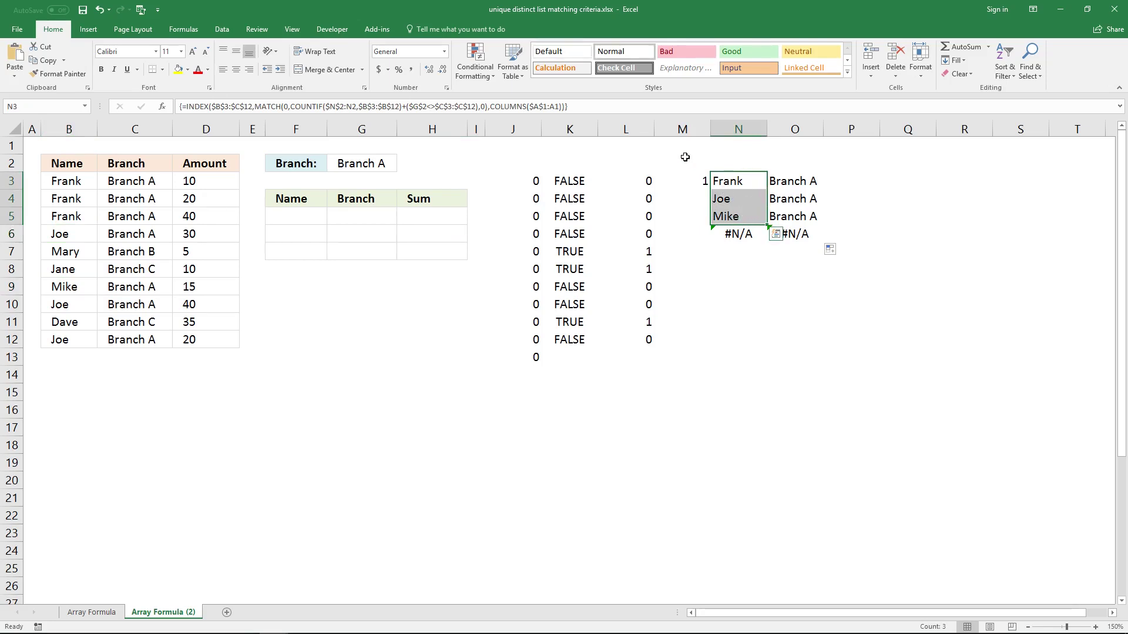
click(613, 111)
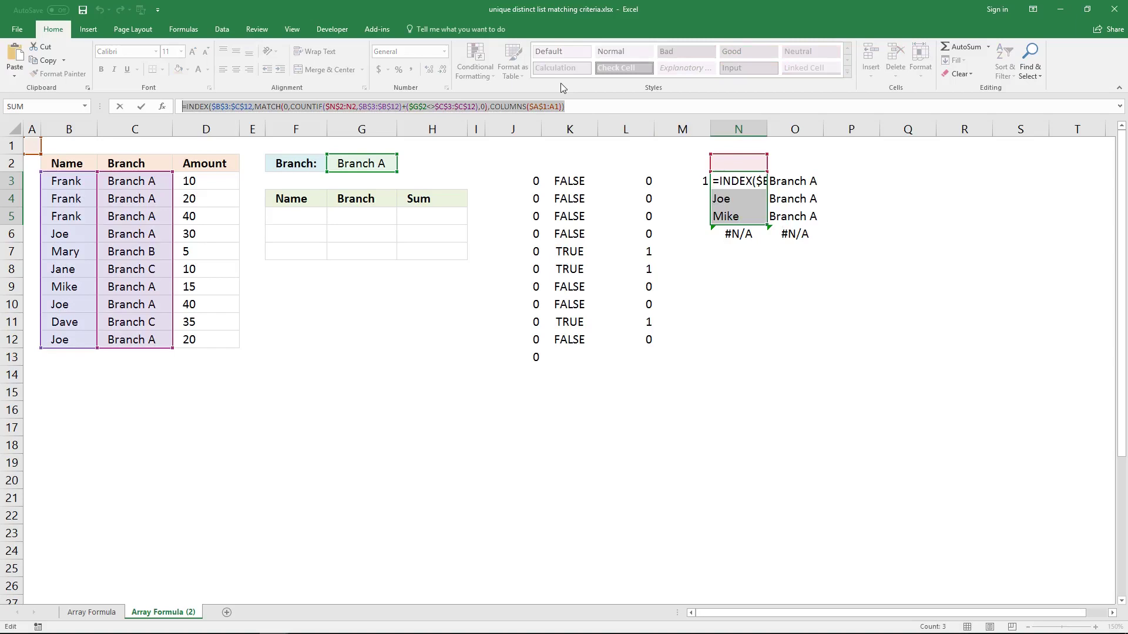
key(ctrl+shift+Return)
Paste the INDEX formula into F5, shift its COUNTIF range to $F$4:F4, and enter it as an array formula.
click(291, 218)
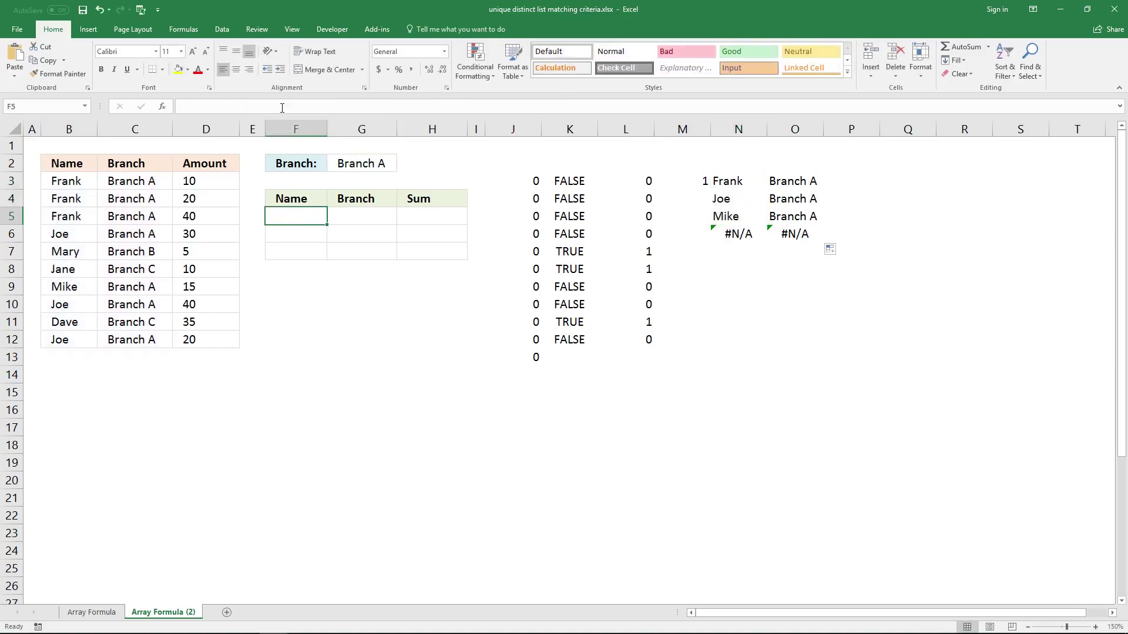
click(348, 110)
text(=INDEX($B$3:$C$12,MATCH(0,COUNTIF($N$2:N2,$B$3:$B$12)+($G$2<>$C$3:$C$12),0),COLUMNS($A$1:A1)))
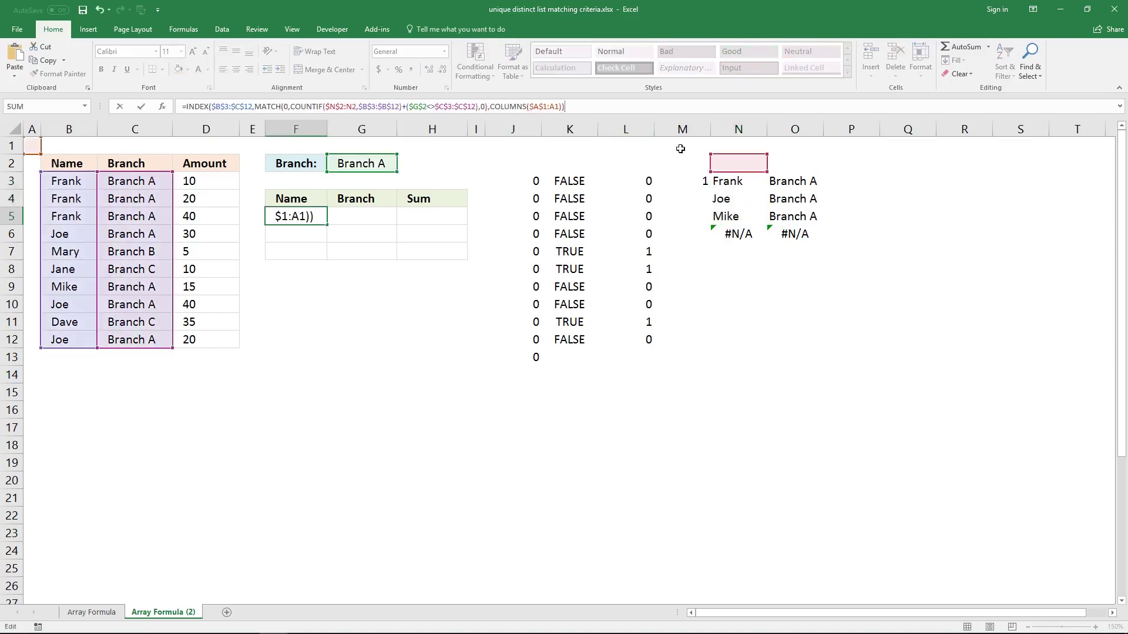
drag(712, 172, 309, 198)
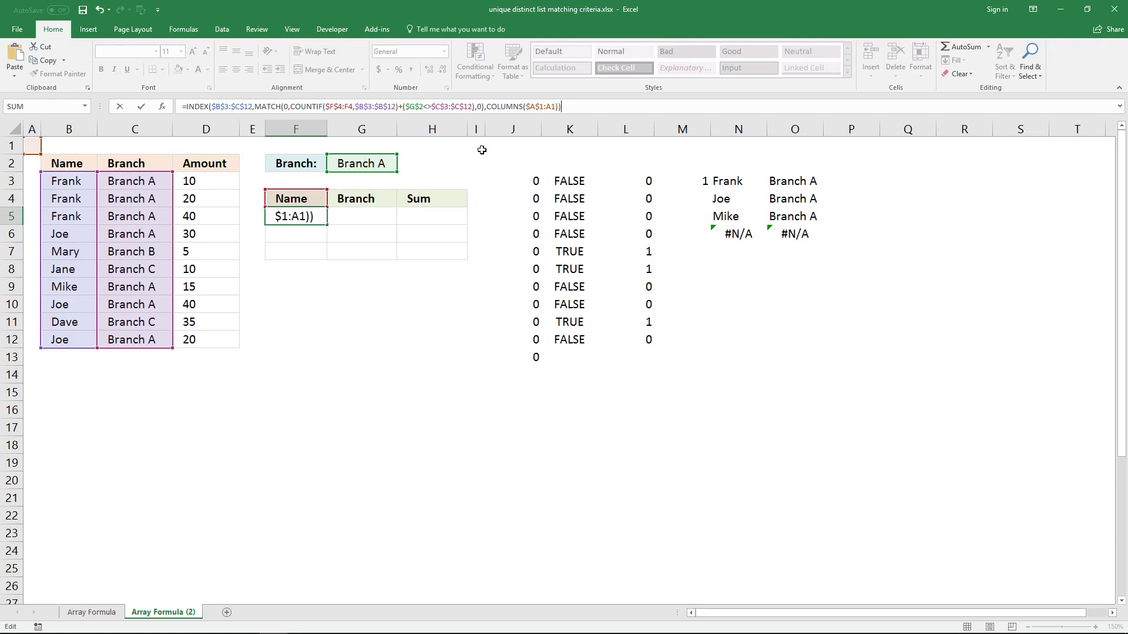
key(ctrl+shift+Return)
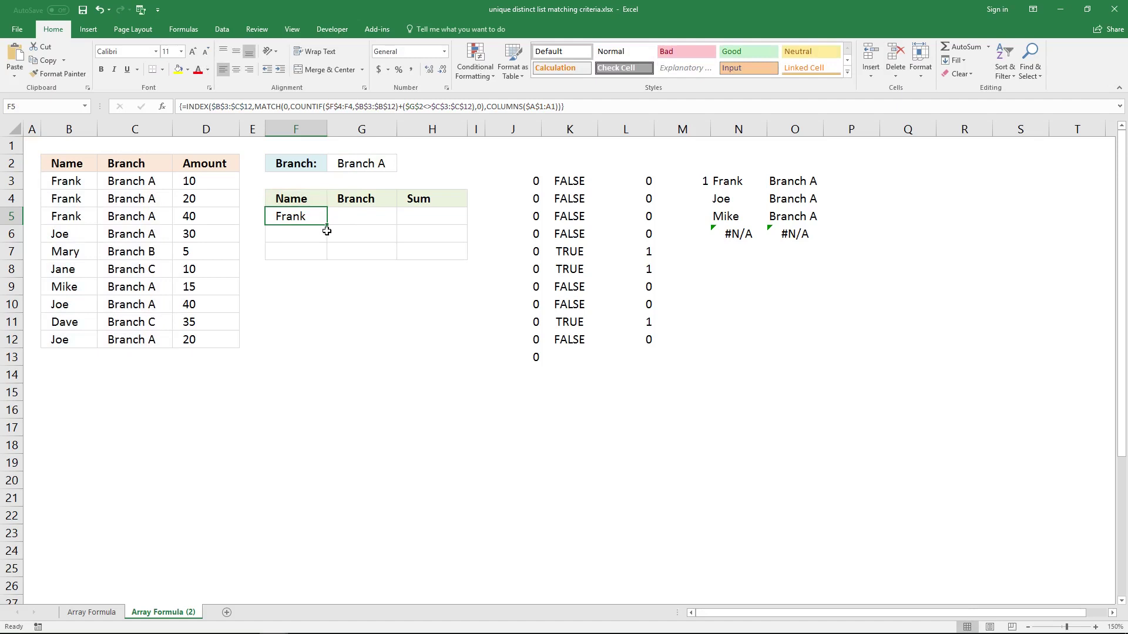
Extend the array formula from F5 across to column G and down to row 7, and check the name and branch in row 5.
drag(330, 227, 398, 259)
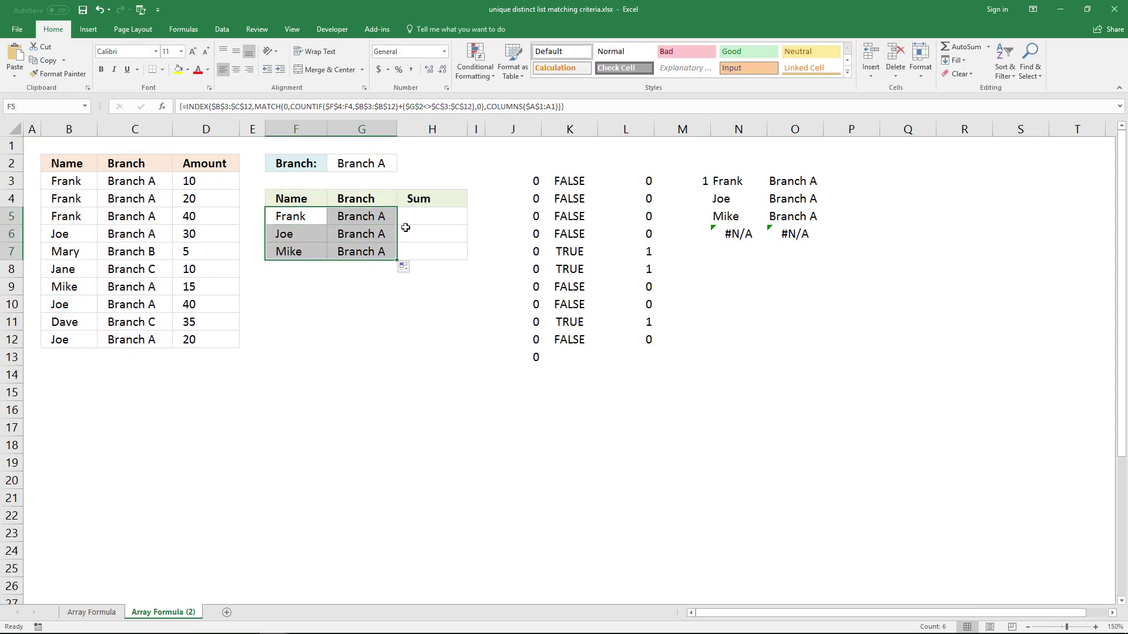
click(423, 216)
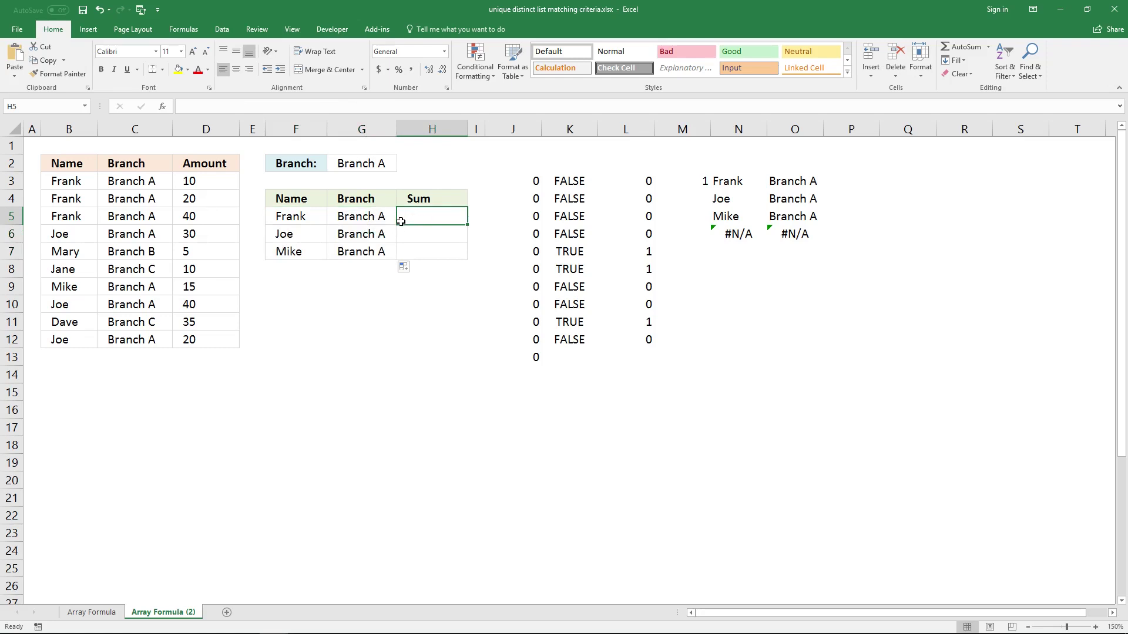
drag(302, 215, 367, 214)
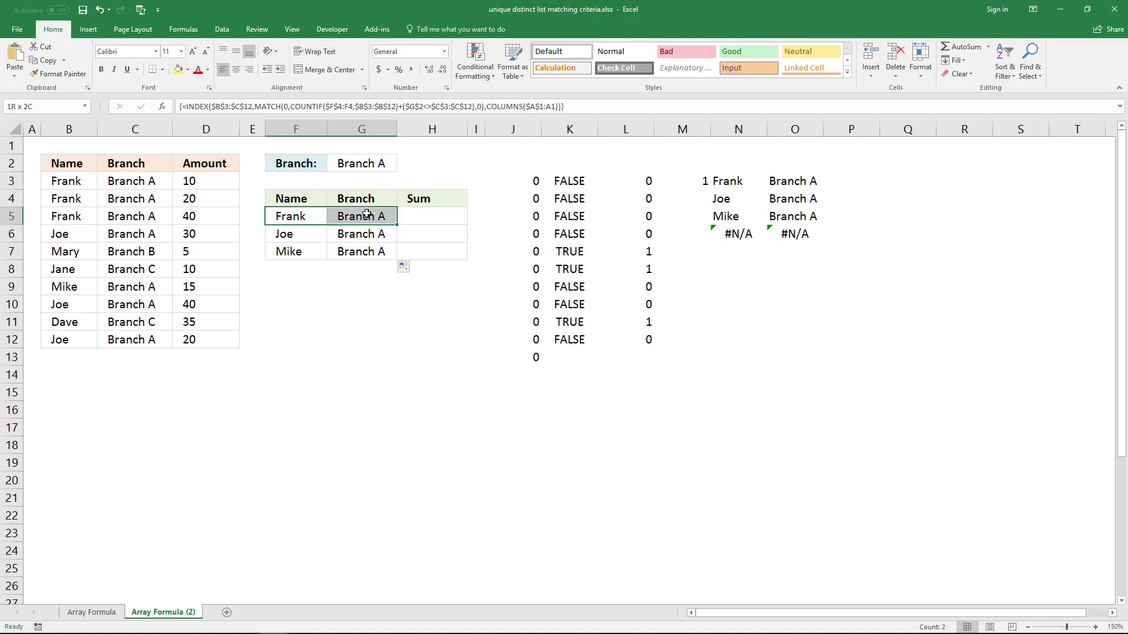
click(360, 215)
Start a SUMIFS formula in H5 with D3:D12 as the sum range and B3:B12 as the first criteria range.
click(405, 216)
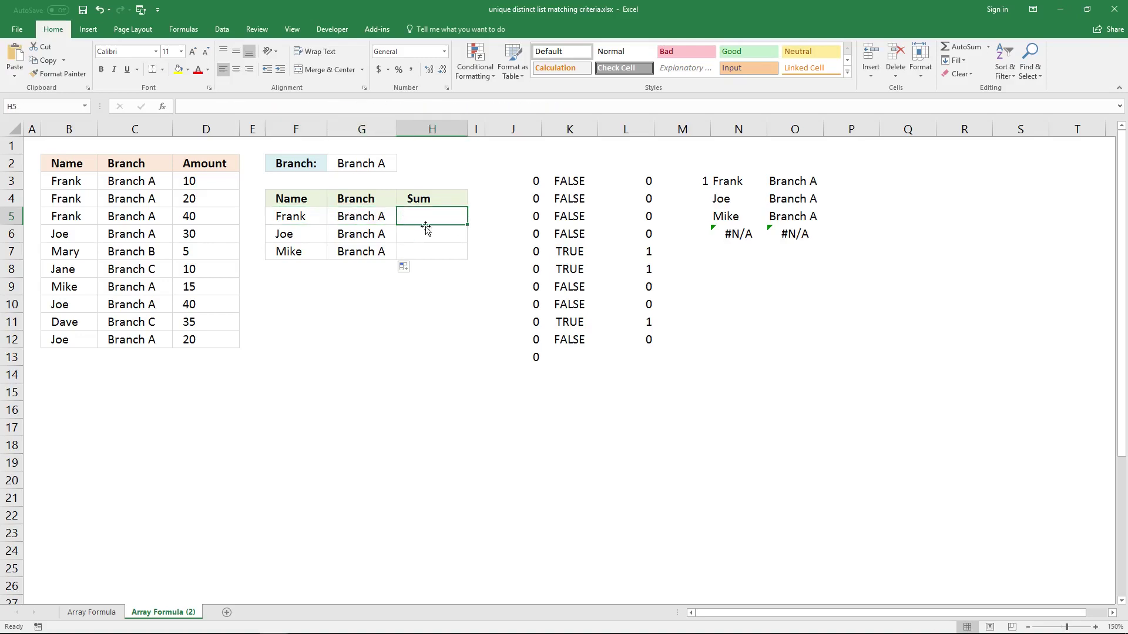
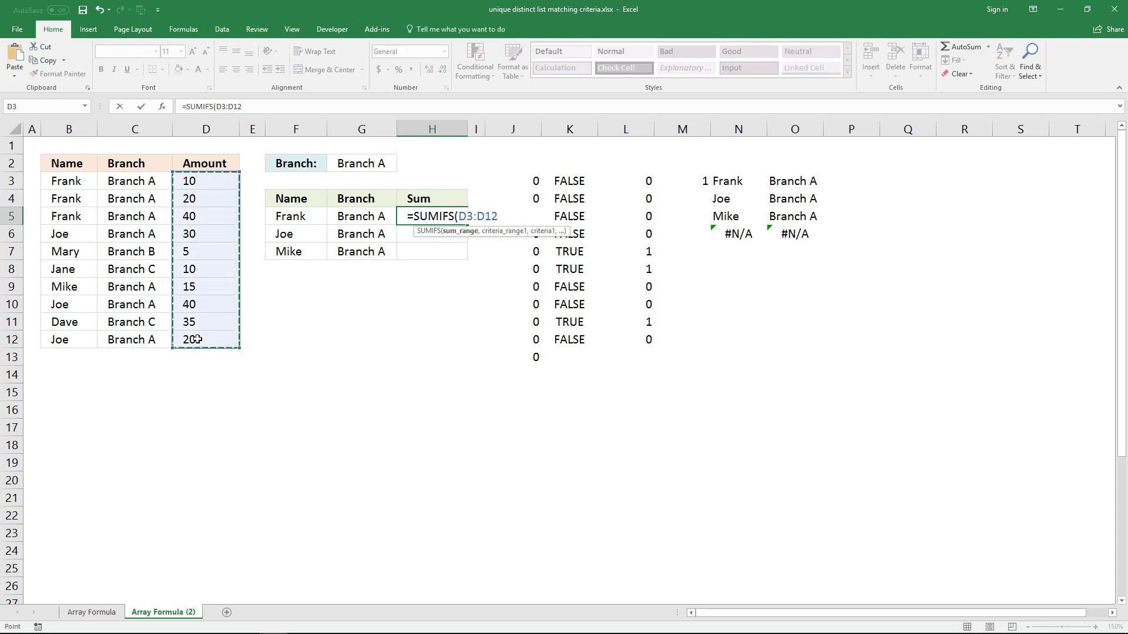
text(,)
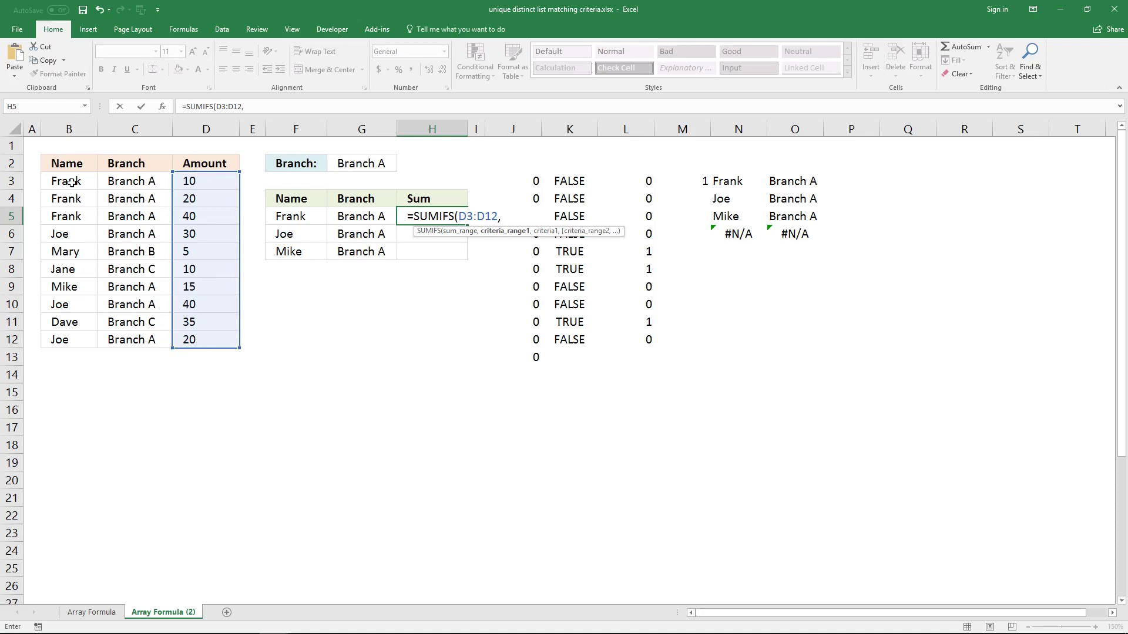
drag(72, 183, 76, 339)
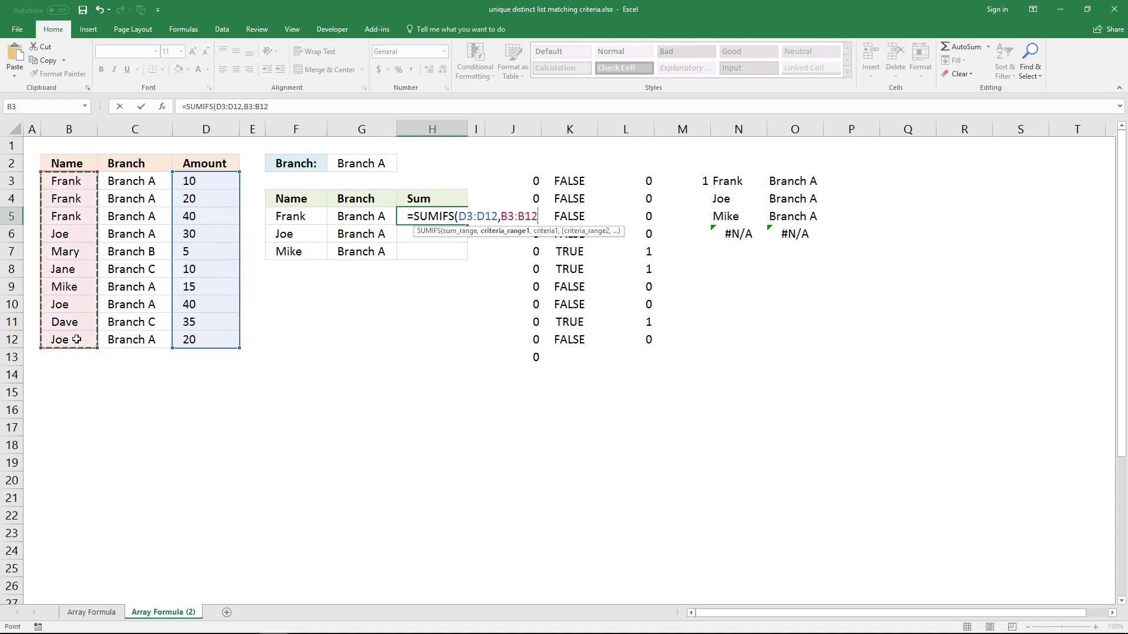
Make both ranges in the H5 formula absolute, as $D$3:$D$12 and $B$3:$B$12.
click(223, 107)
key(F4)
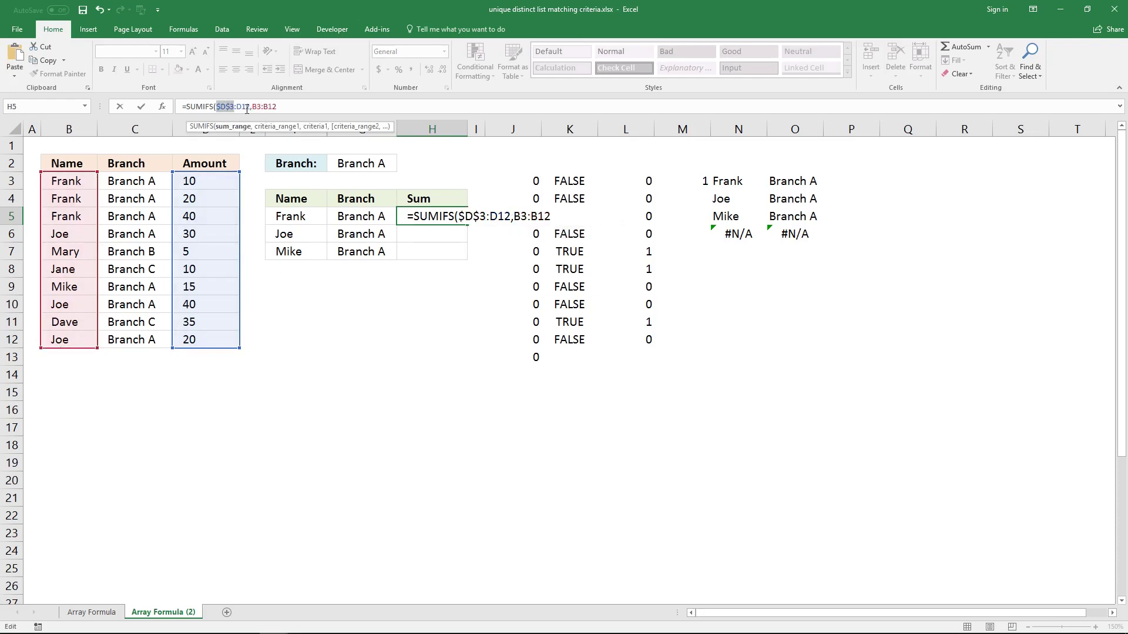
click(247, 108)
key(F4)
click(267, 106)
key(F4)
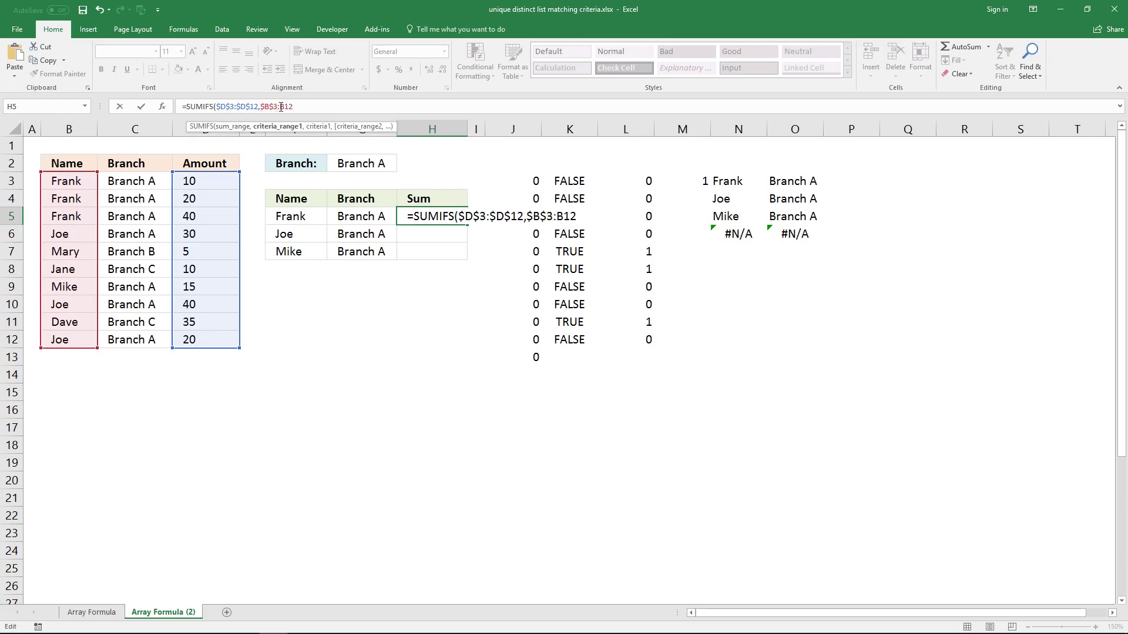
key(F4)
Complete the SUMIFS formula with F5 as the first criterion, $C$3:$C$12 as the second criteria range and G5 as its criterion, and enter it.
click(315, 106)
text(,)
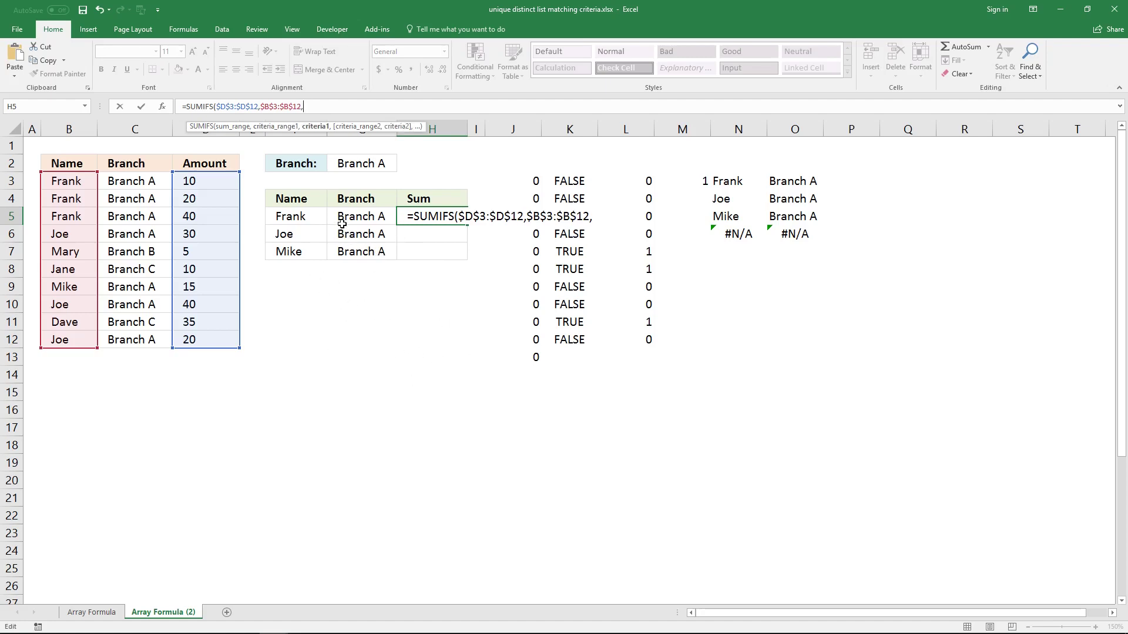
click(292, 216)
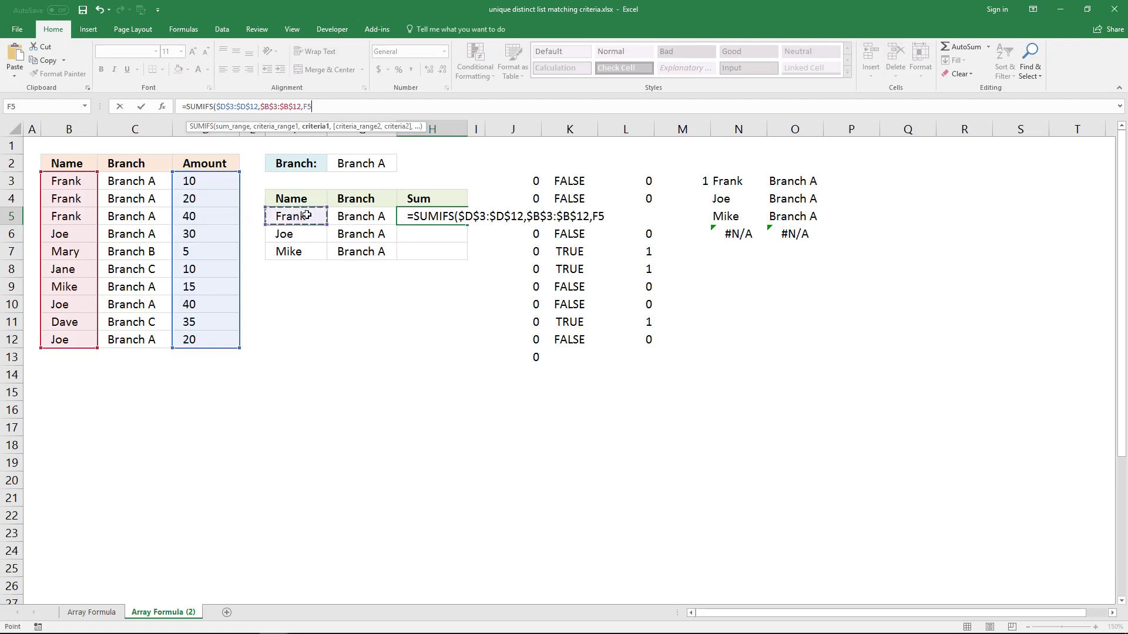
text(,)
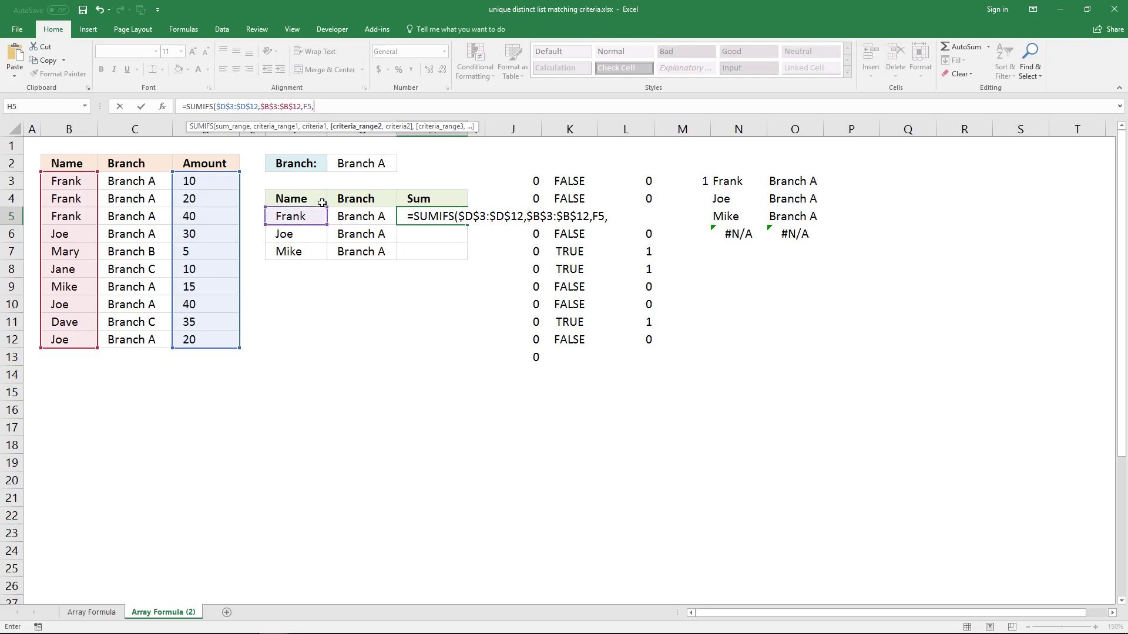
click(134, 178)
drag(134, 178, 147, 335)
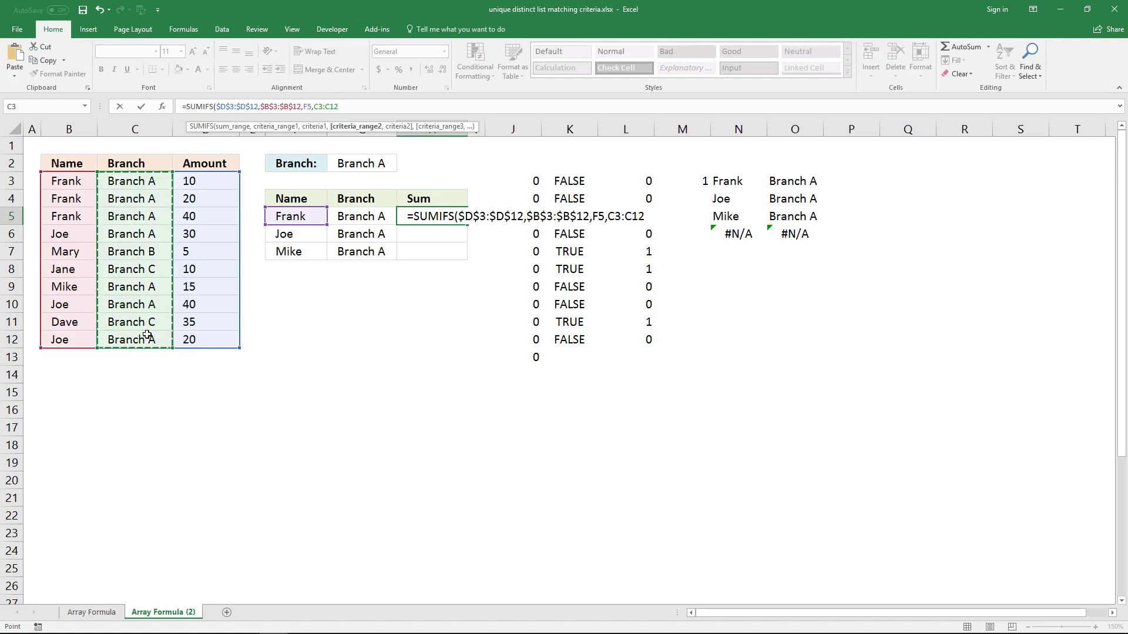
key(F4)
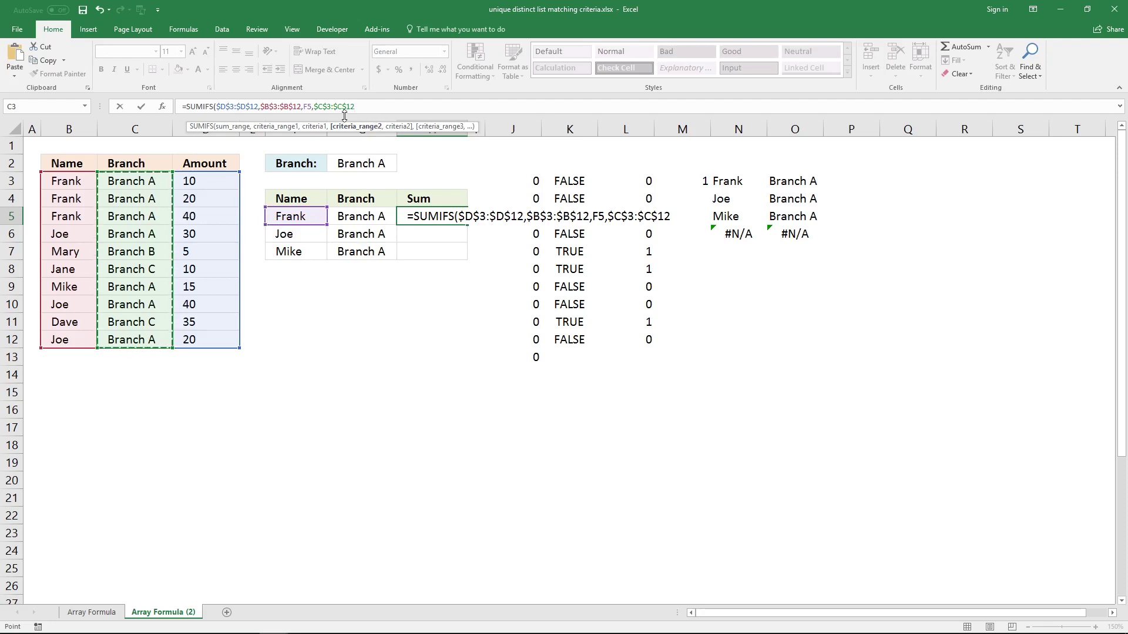
text(,)
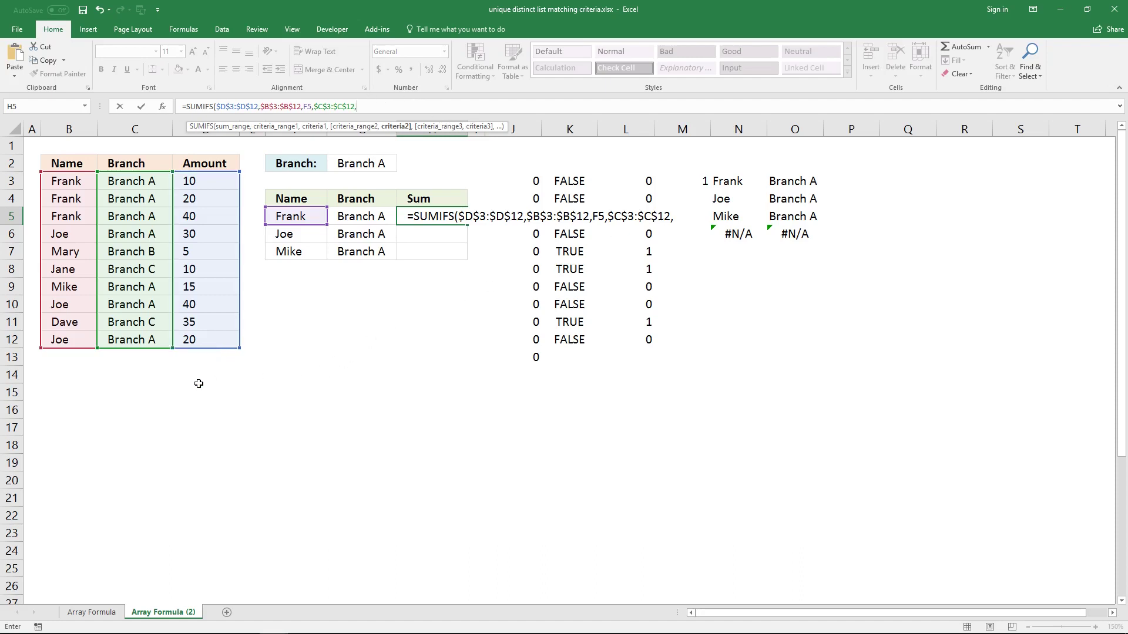
click(361, 217)
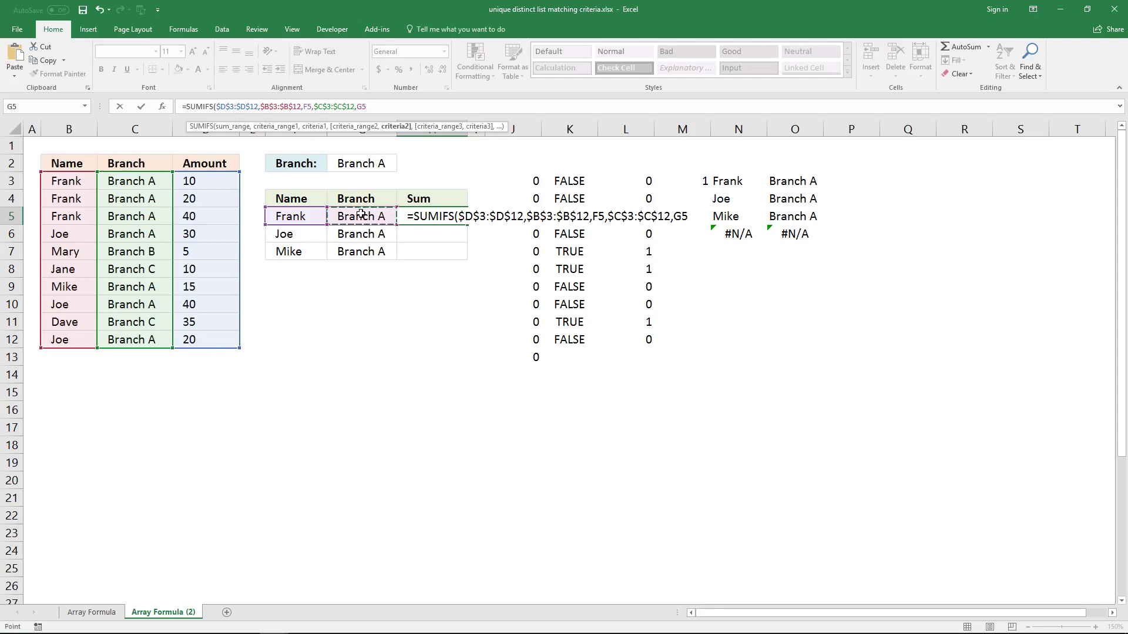
text())
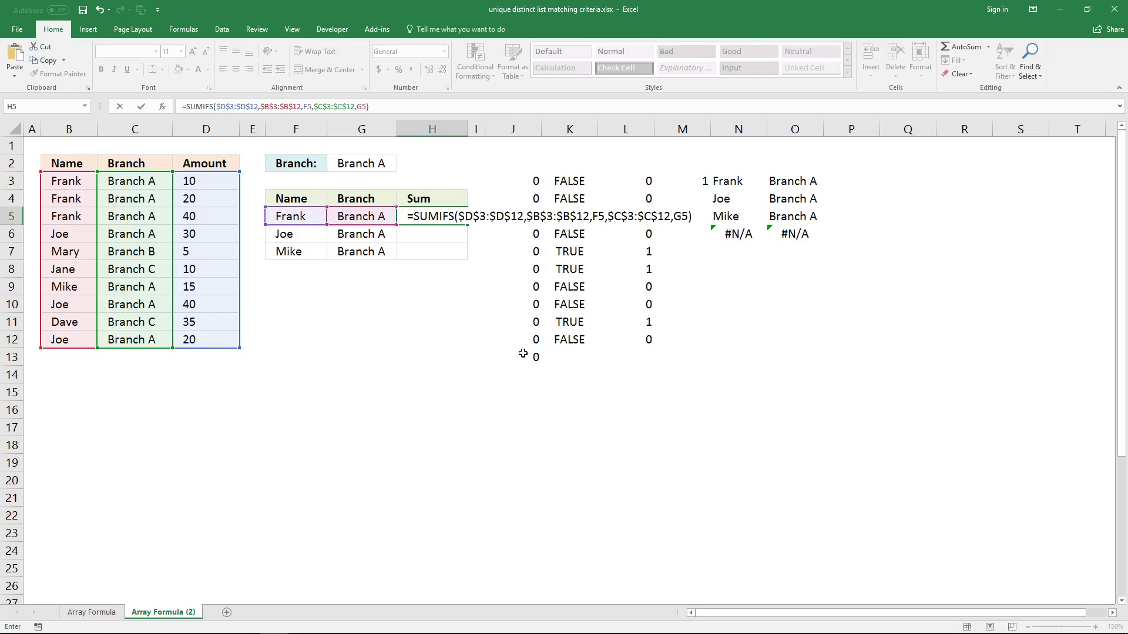
key(Return)
Check the sum in H5 against the matching amounts in D3:D5.
click(422, 212)
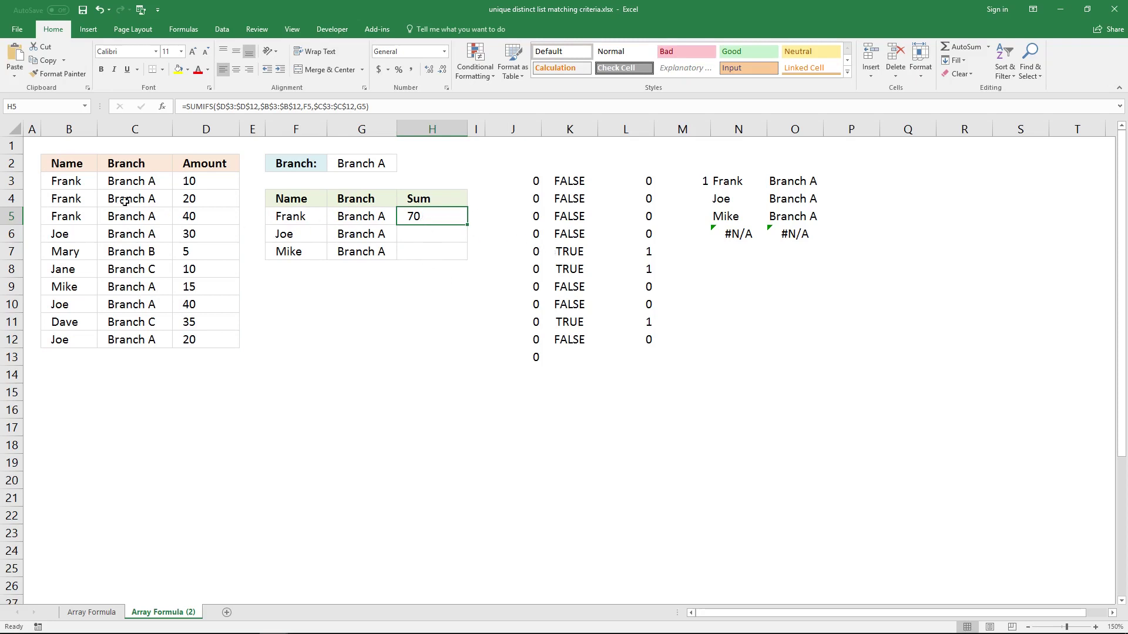
click(214, 183)
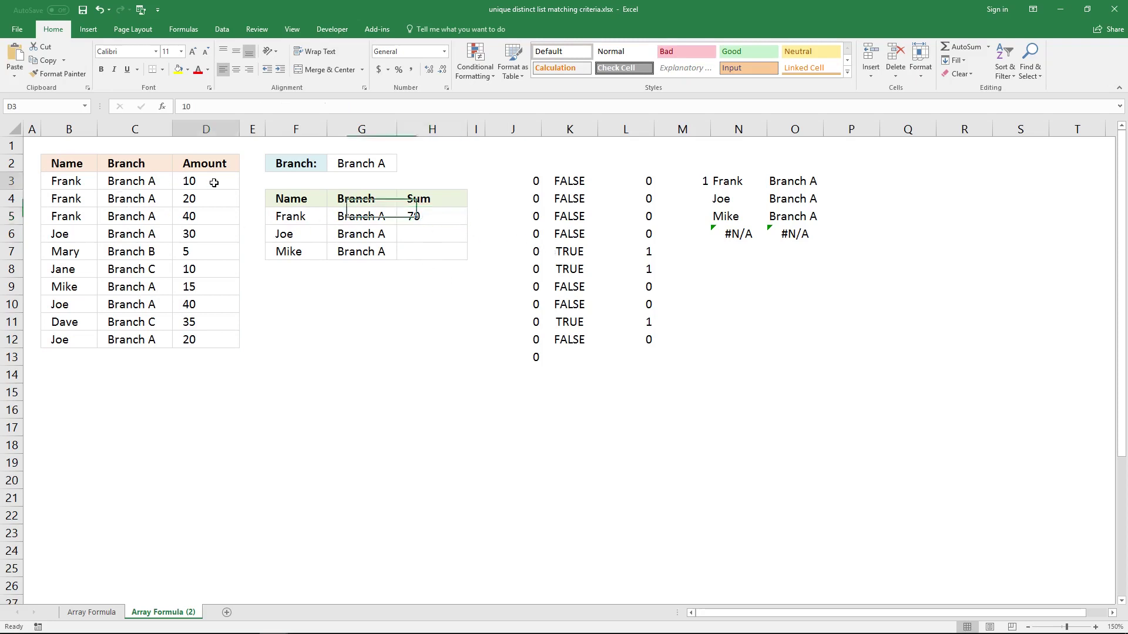
drag(224, 199, 211, 217)
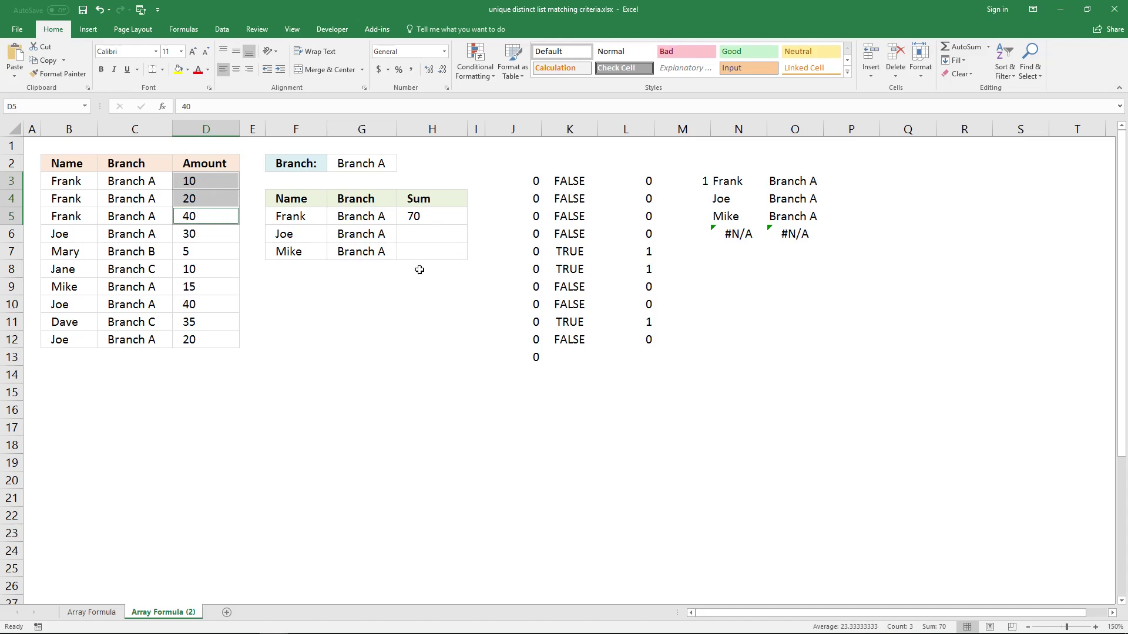
Extend the SUMIFS formula from H5 down to H7 and inspect the copied formula in H6.
click(428, 214)
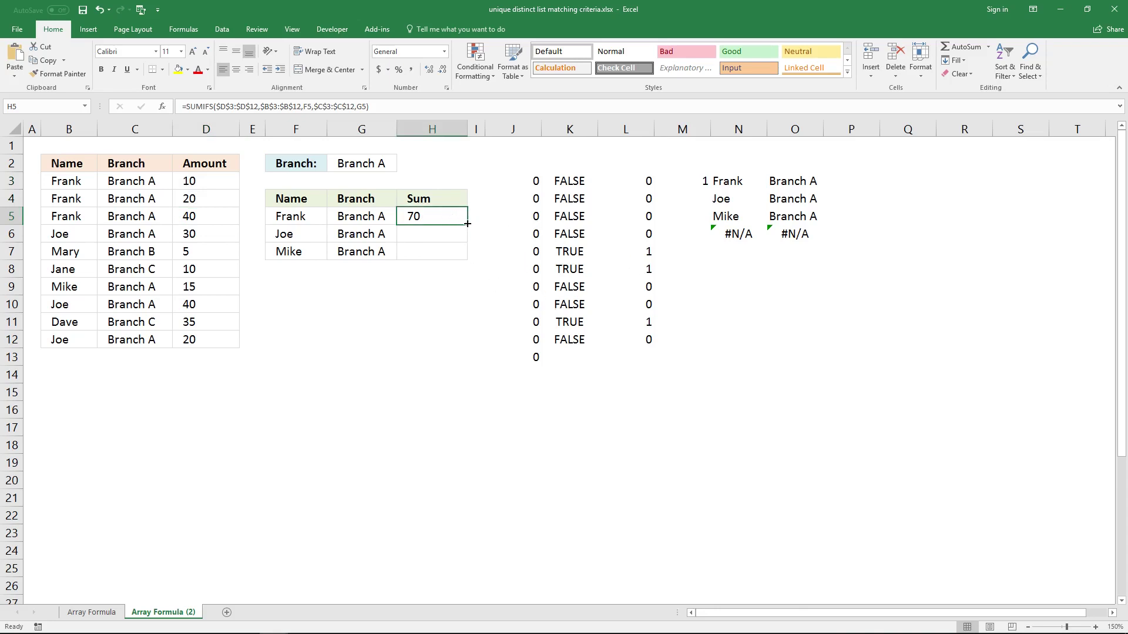
drag(467, 224, 466, 260)
click(428, 239)
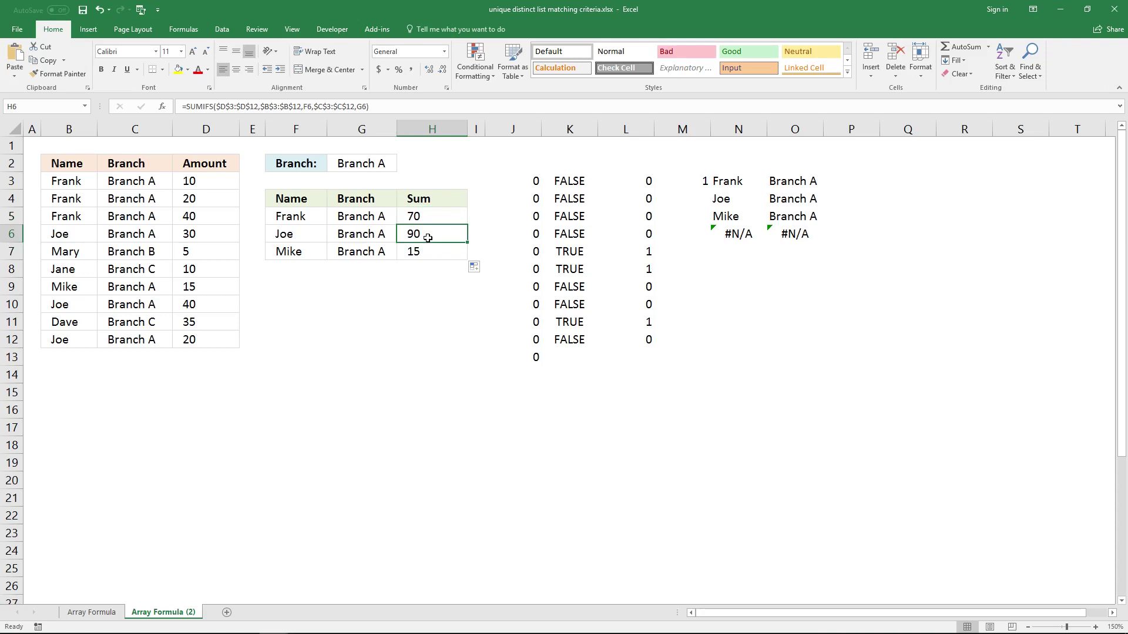
Check the sum in H6 against the amounts in D6, D10 and D12, and the sum in H7 against row 9.
click(77, 240)
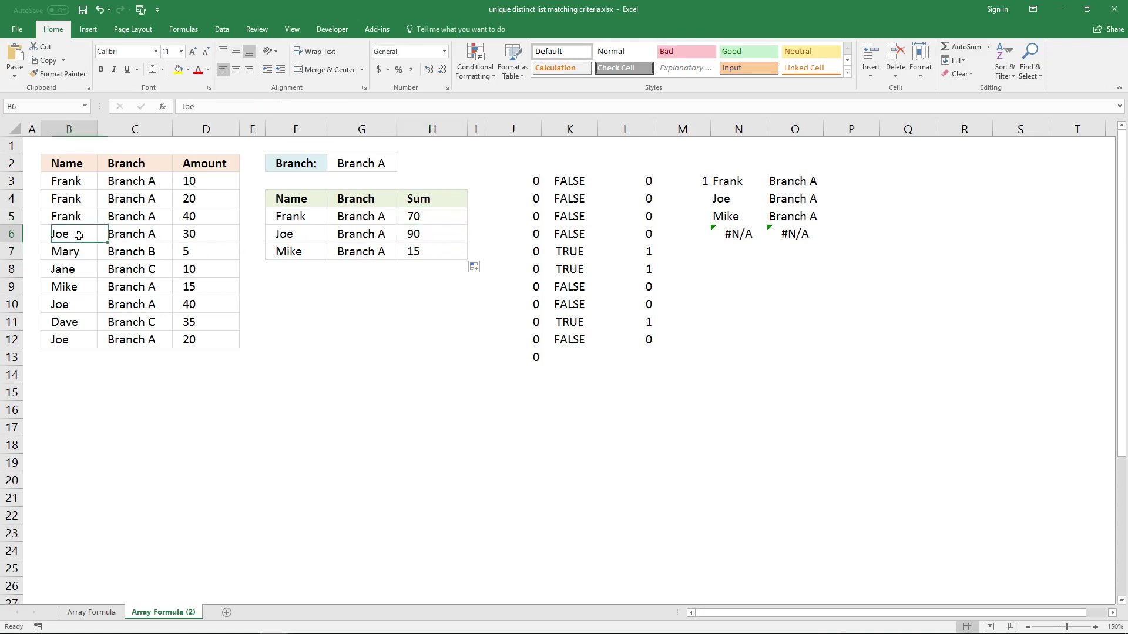
click(208, 240)
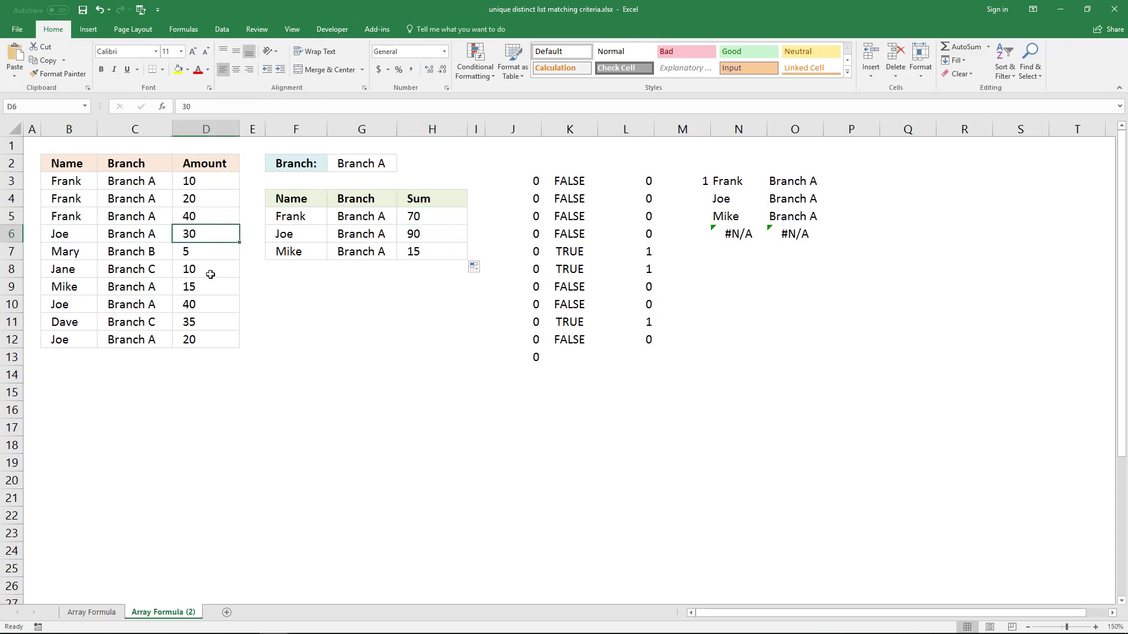
ctrl+click(206, 301)
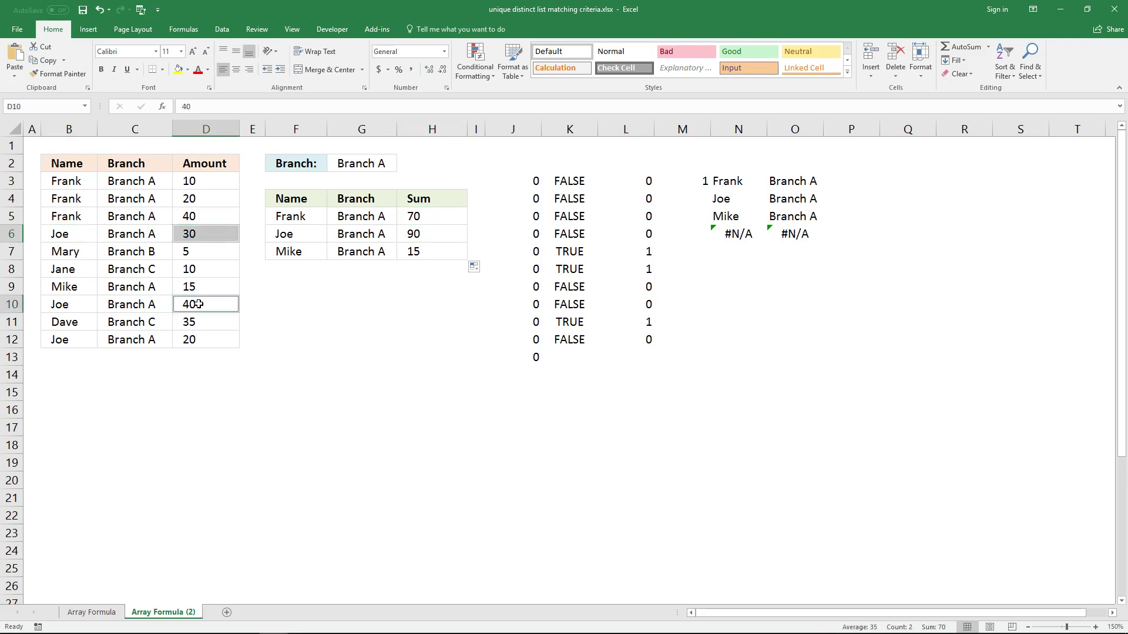
ctrl+click(216, 340)
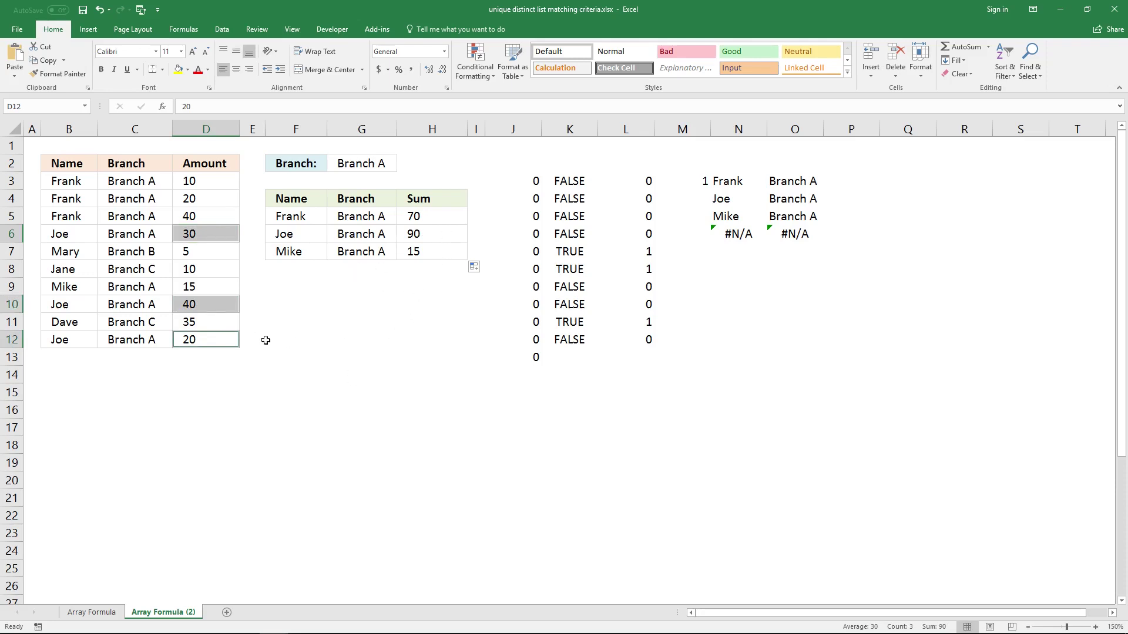
click(76, 289)
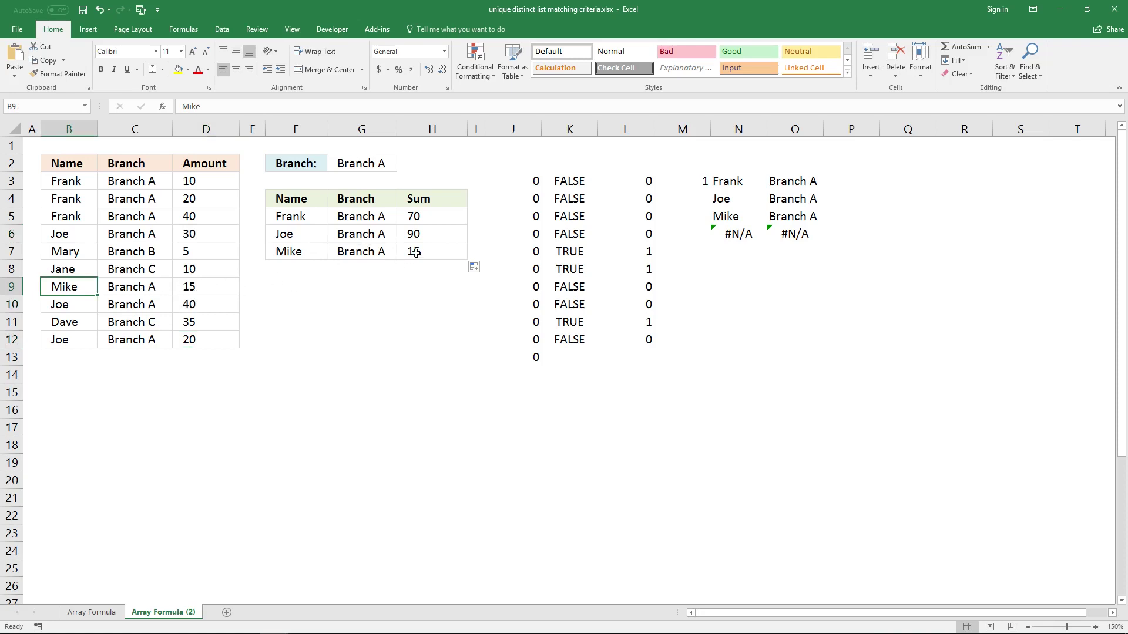
click(434, 253)
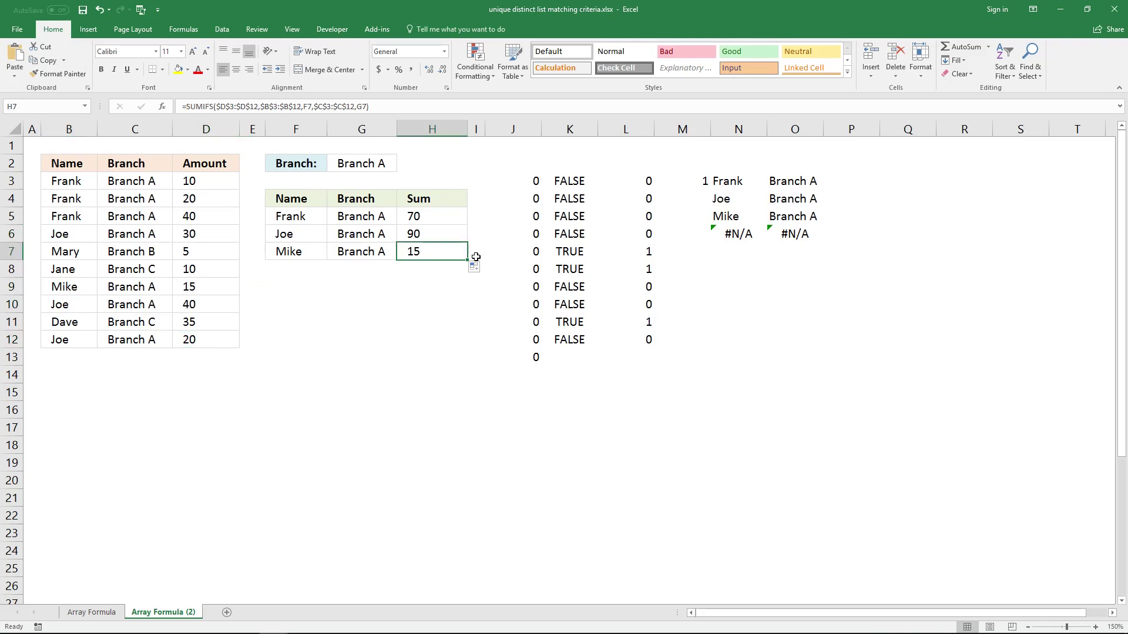
Select I5 beside the Sum column and widen column I slightly.
click(485, 216)
click(477, 216)
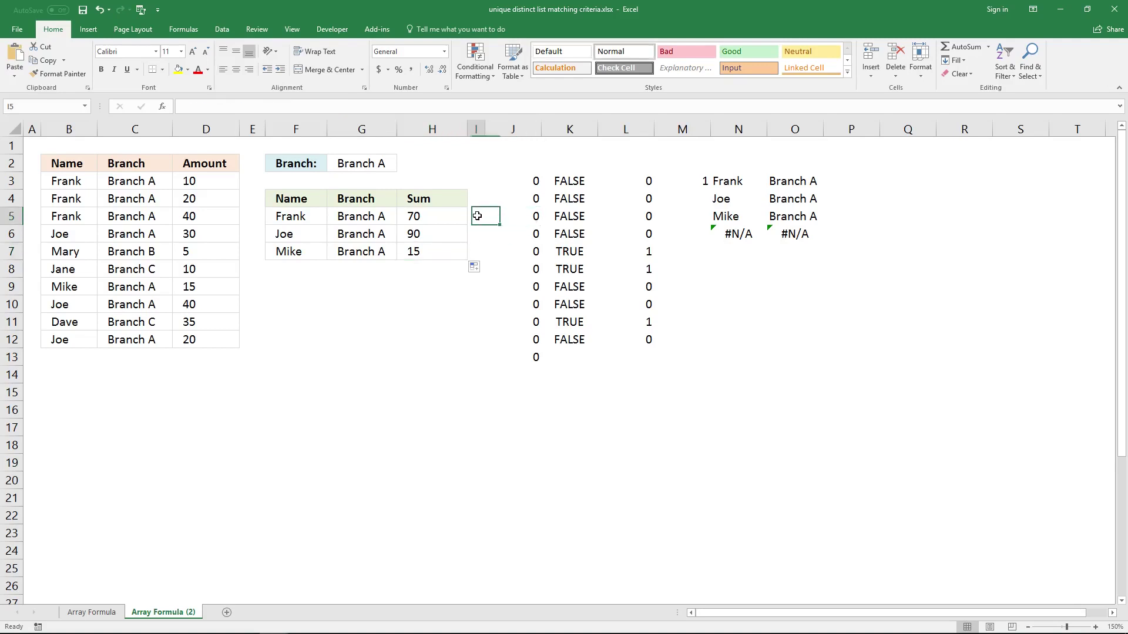
drag(485, 131, 500, 130)
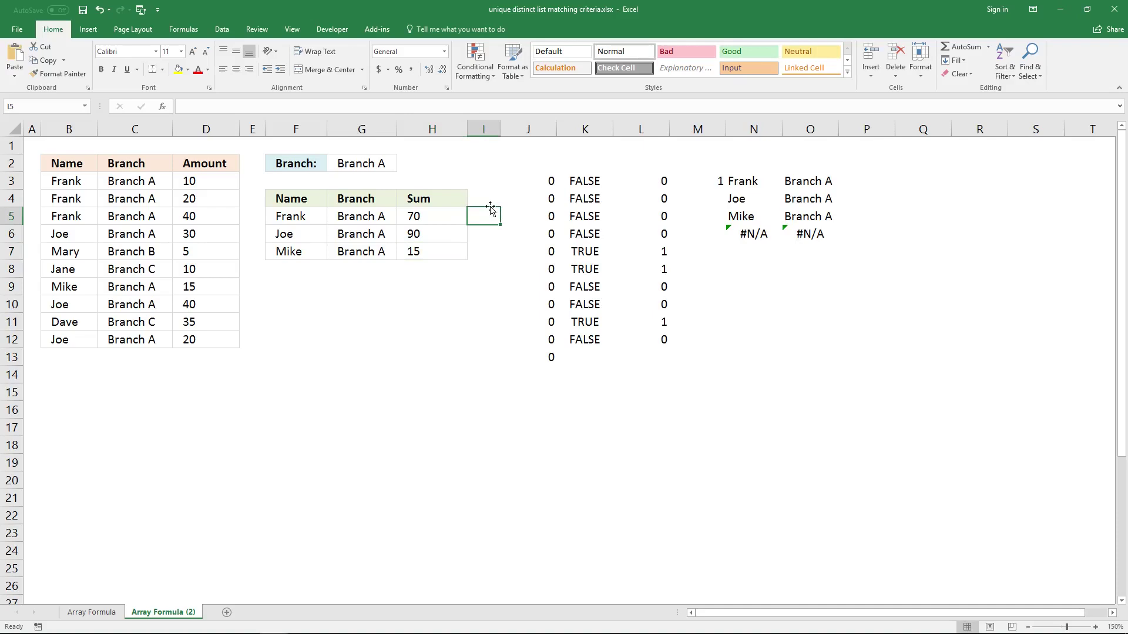
Start a SUMPRODUCT formula in I5 with the name condition (F5=$B$3:$B$12, using an absolute range.
text(=)
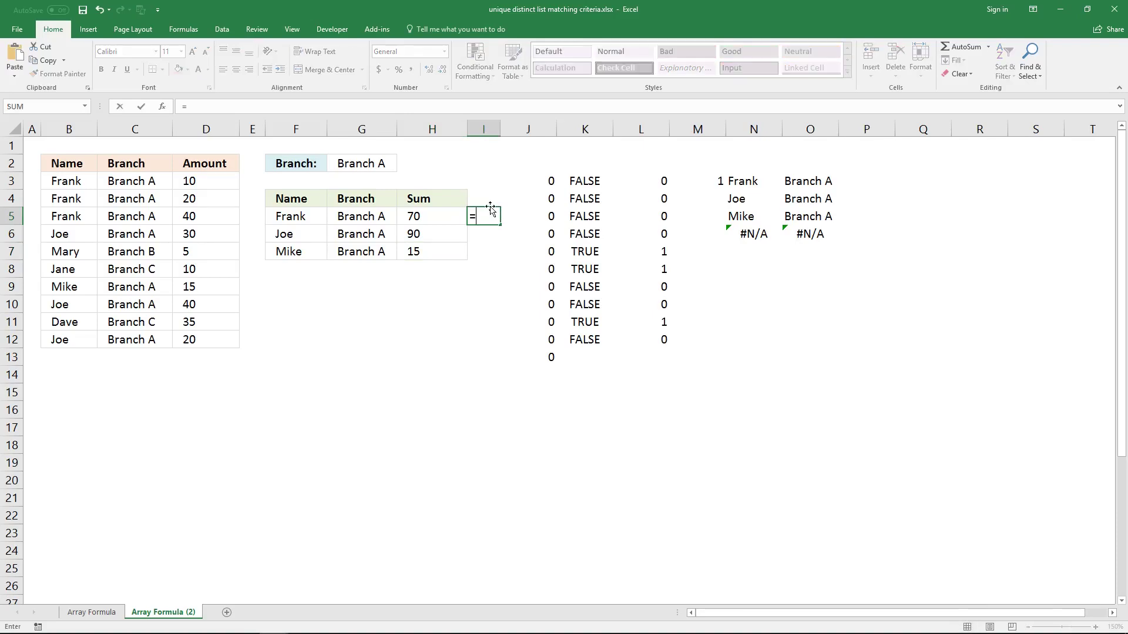
text(SUMPRODUCT)
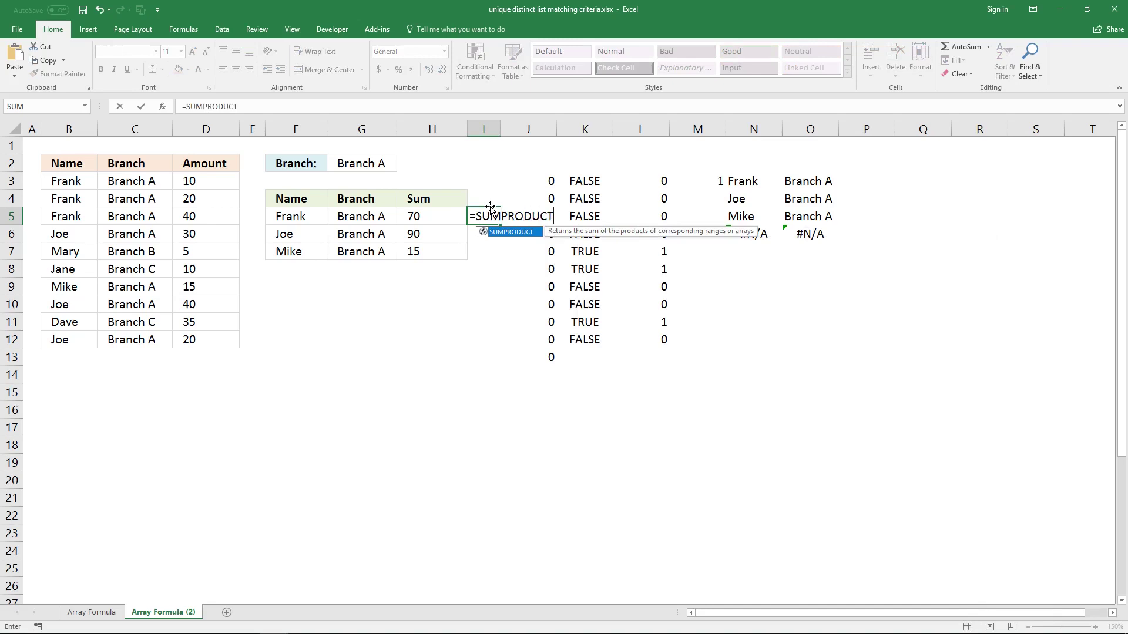
text((()
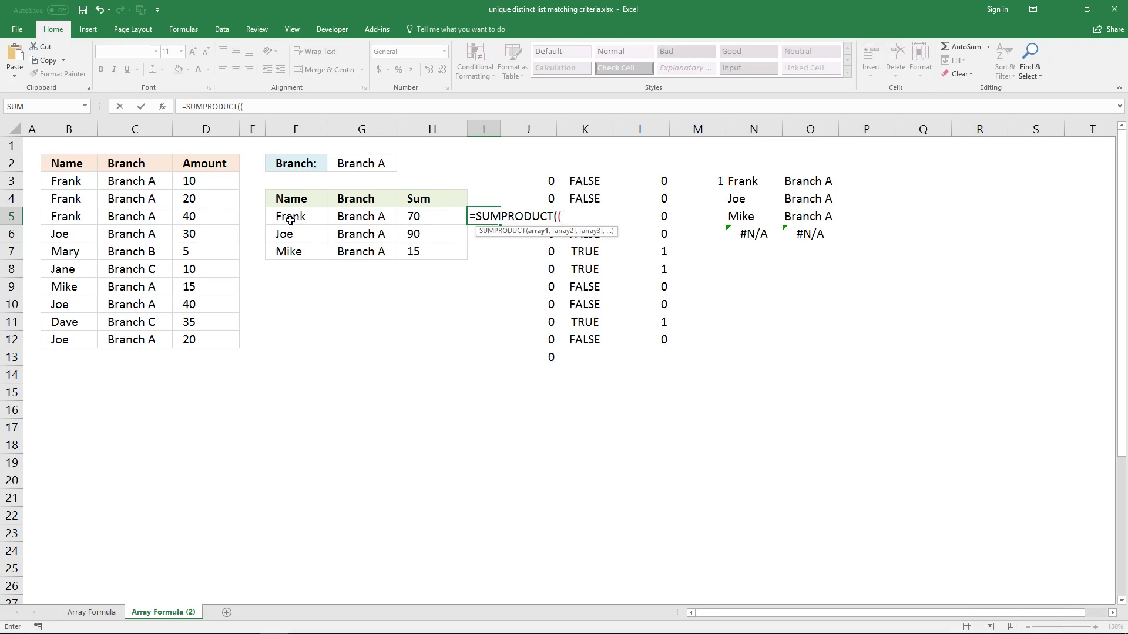
click(290, 220)
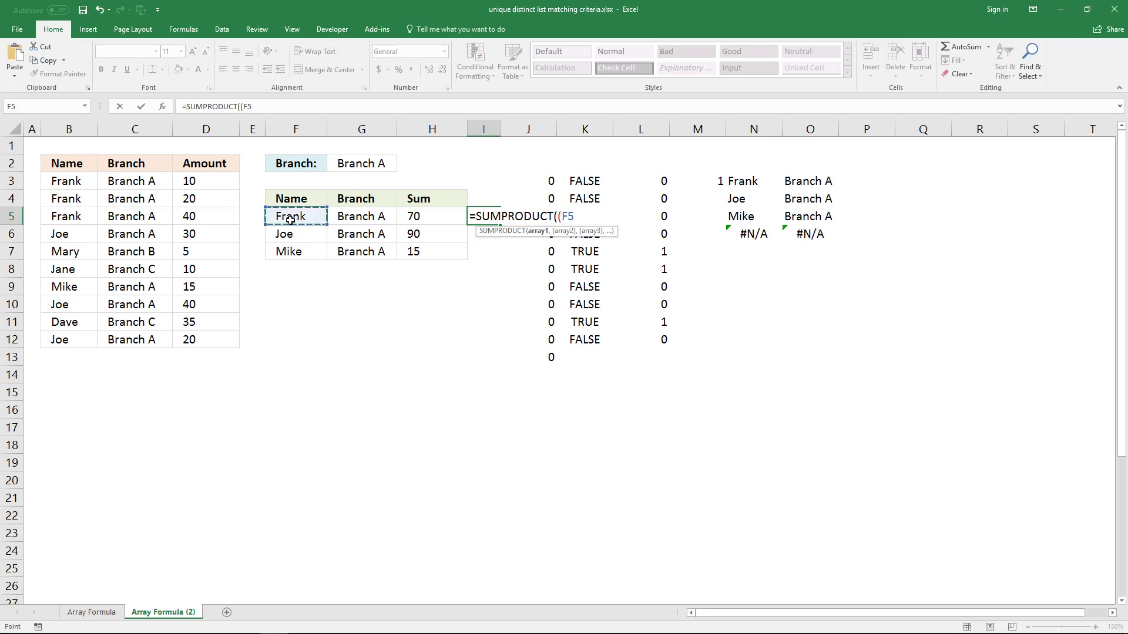
text(=)
drag(78, 185, 84, 337)
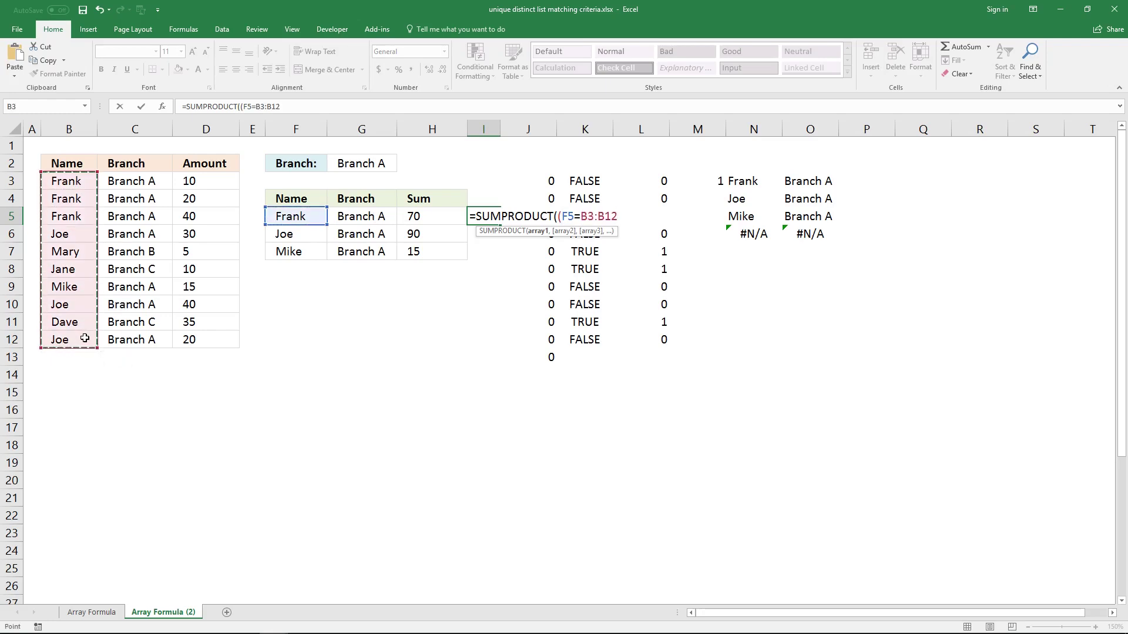
key(F4)
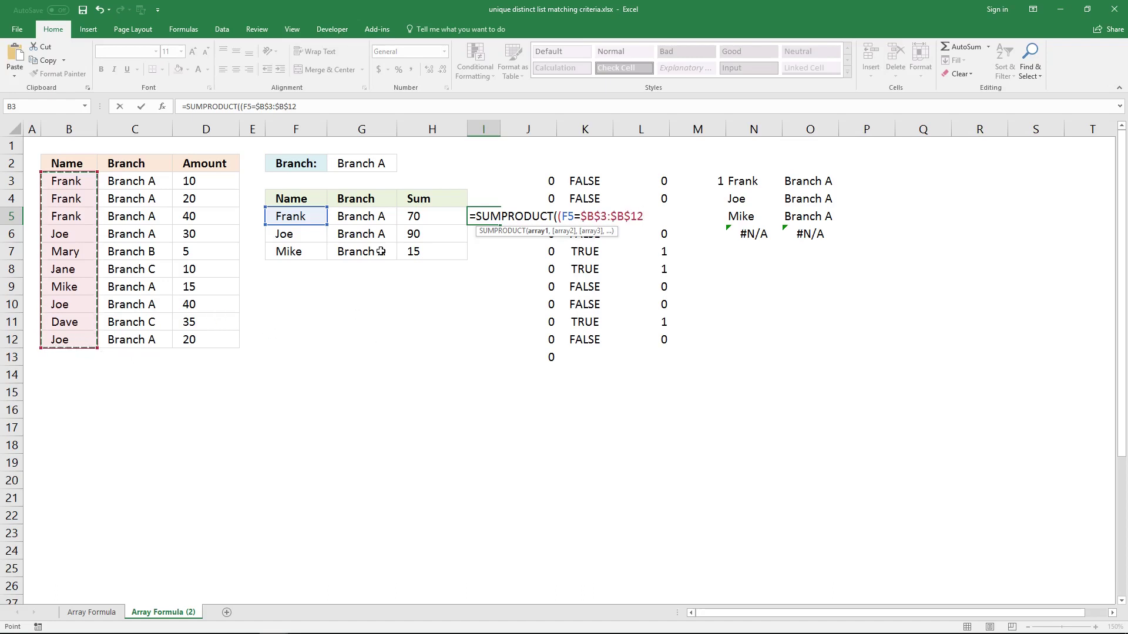
Close the name condition in the I5 formula and multiply it by the branch condition (G5=$C$3:$C$12).
click(321, 105)
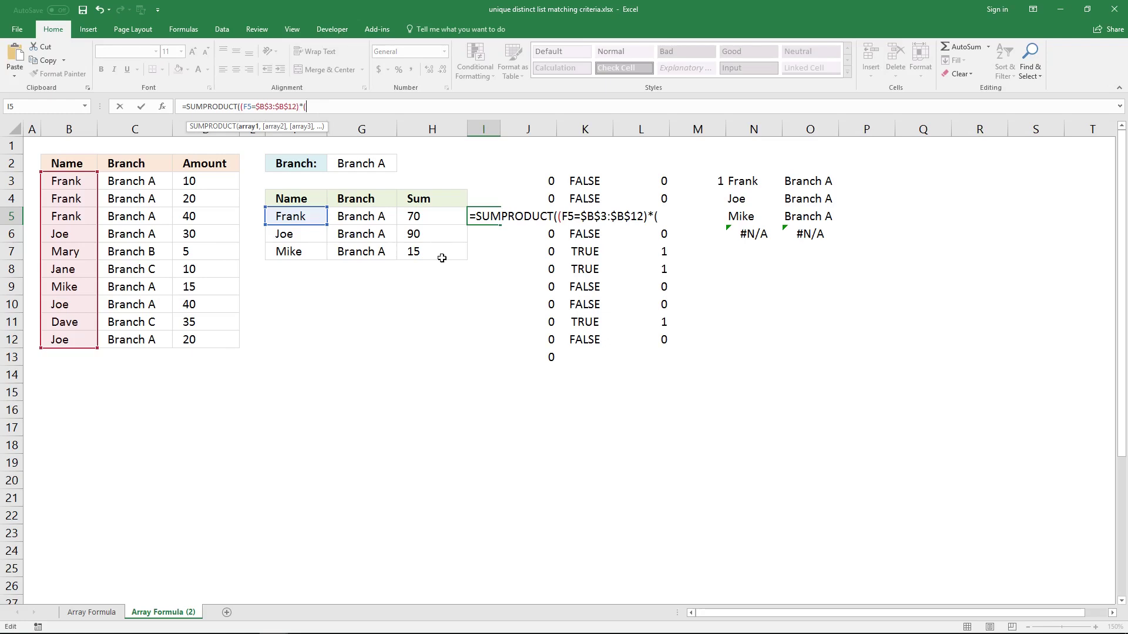
click(363, 218)
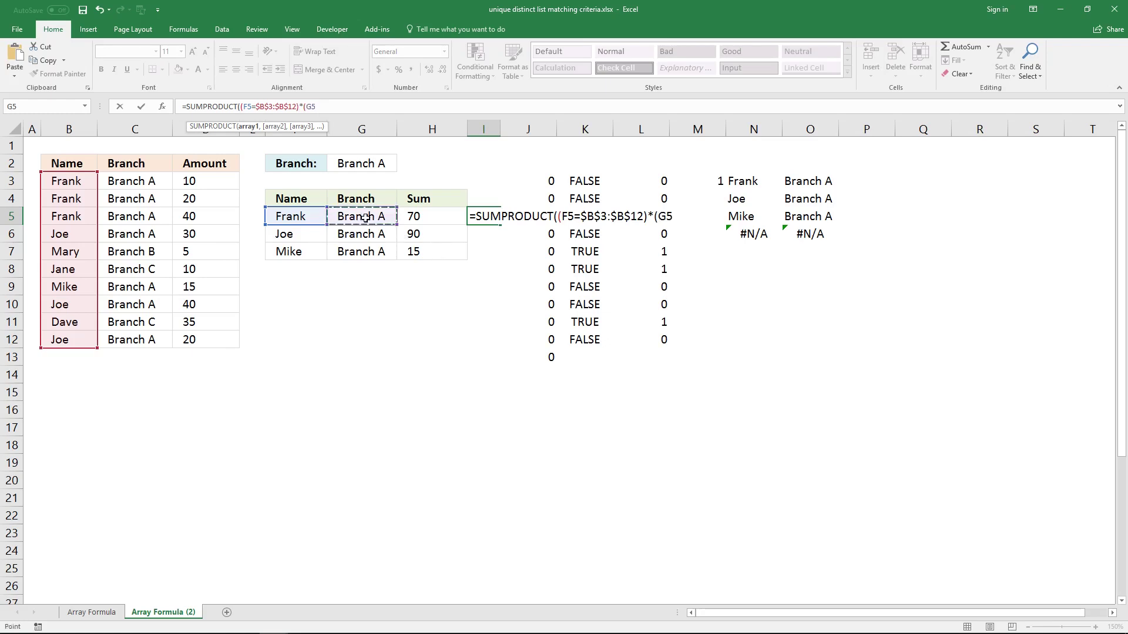
text(=)
drag(148, 182, 149, 337)
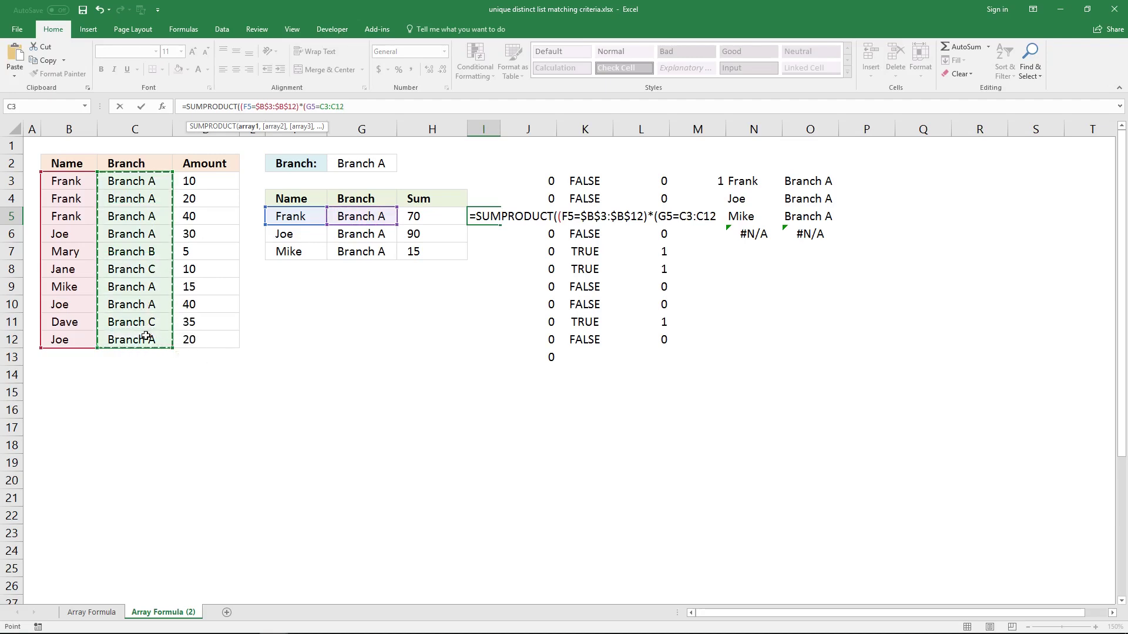
key(F4)
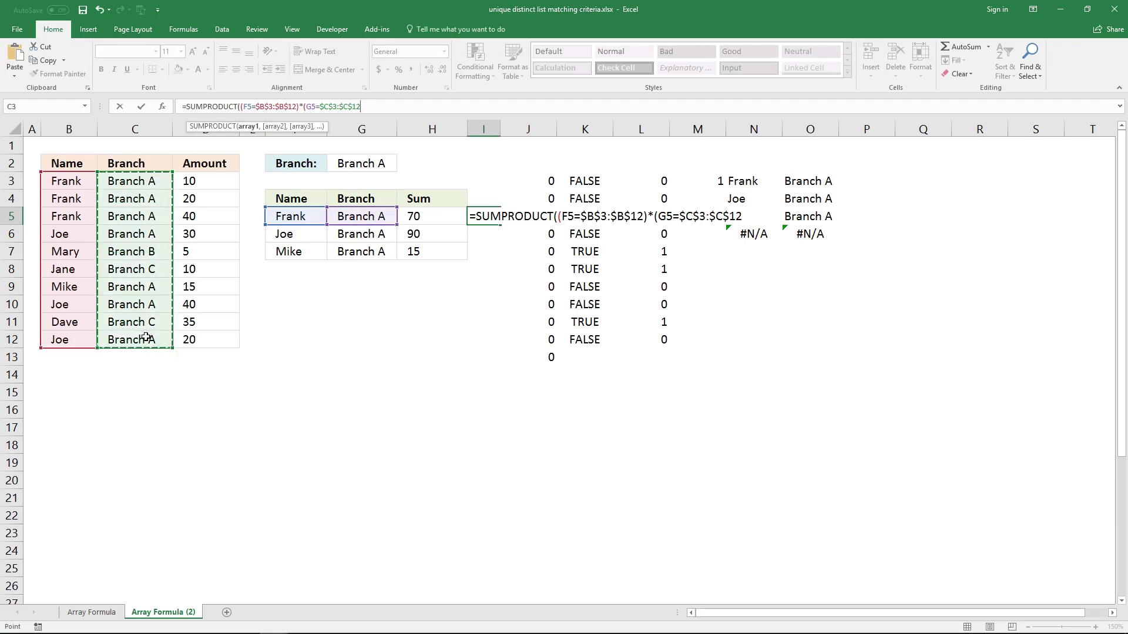
text()*)
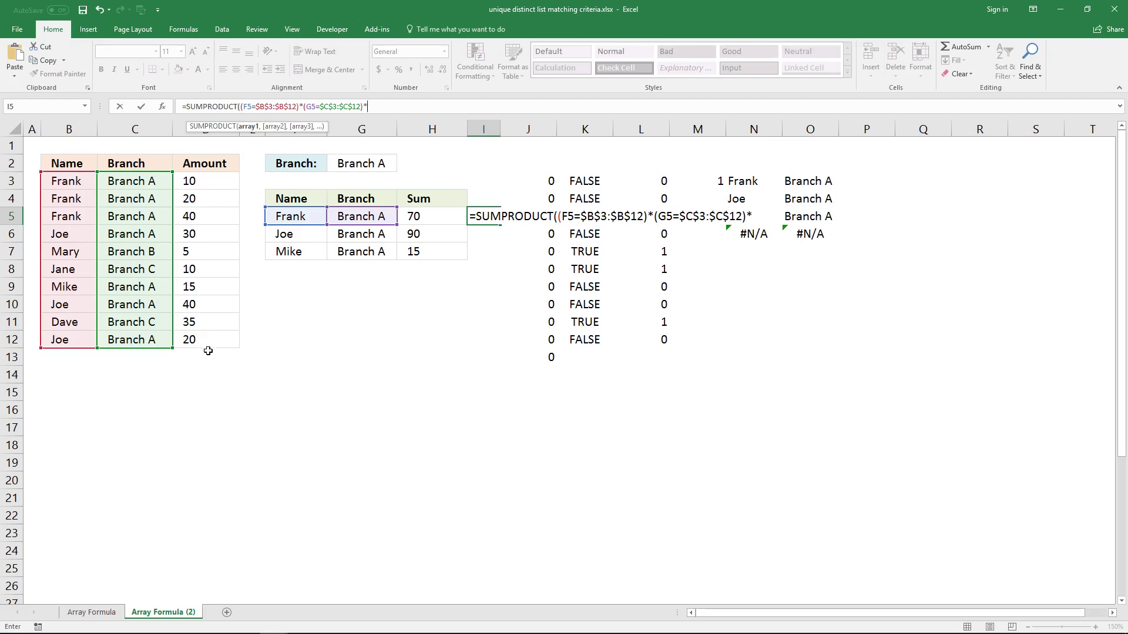
Complete the I5 formula by multiplying the conditions by the absolute amount range $D$3:$D$12, and fill it down to I7.
drag(210, 342, 212, 177)
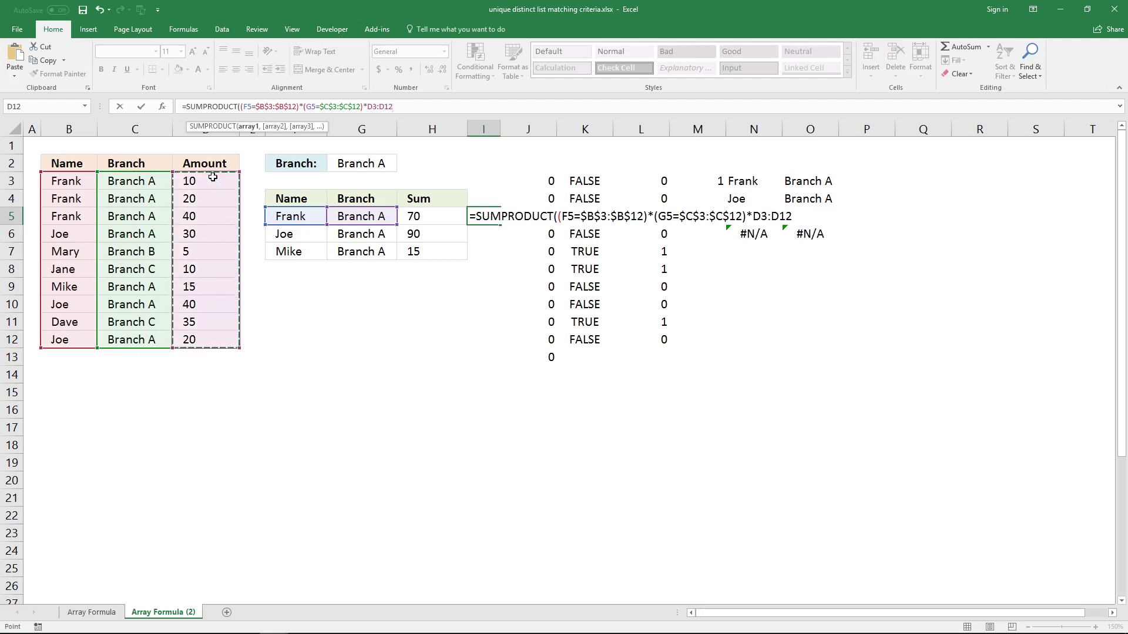
click(374, 108)
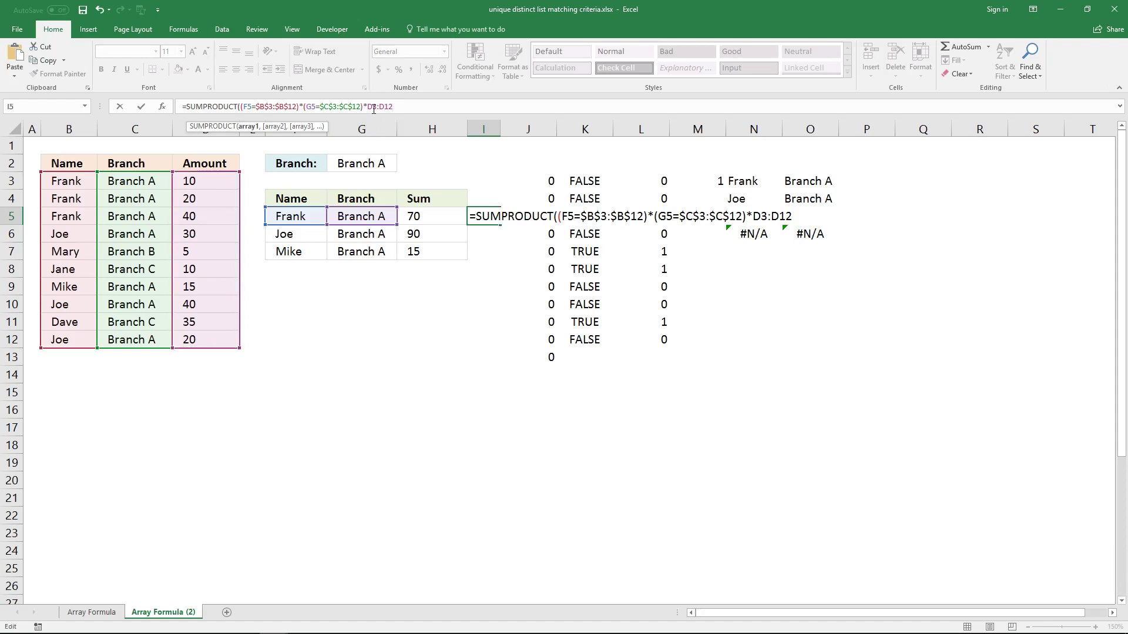
key(F4)
text())
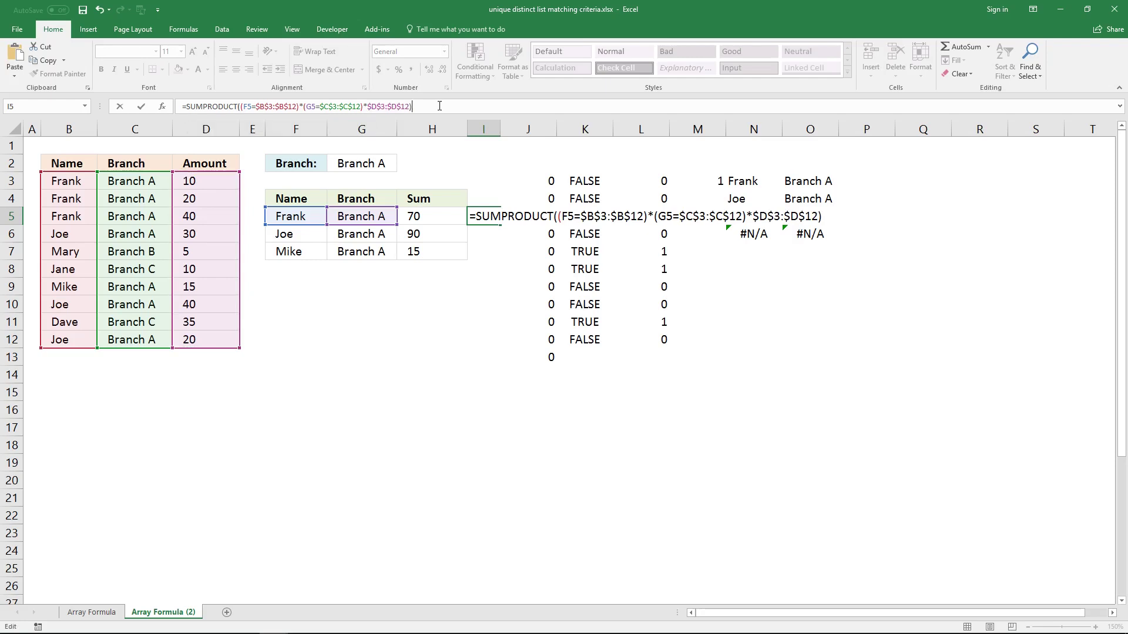
key(Return)
click(492, 216)
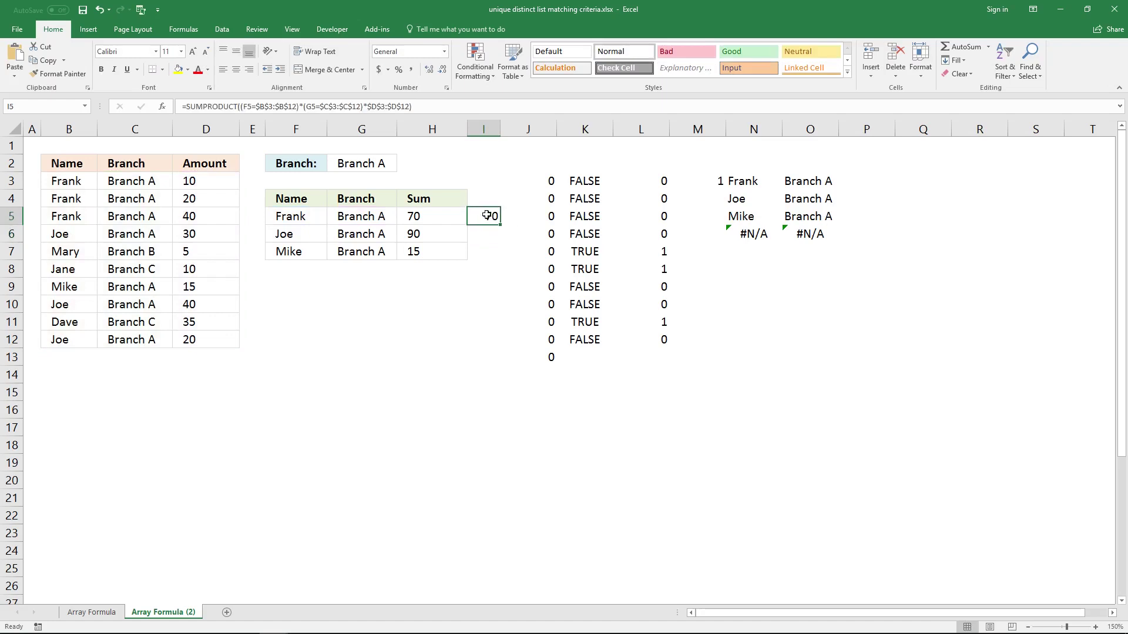
drag(500, 225, 500, 259)
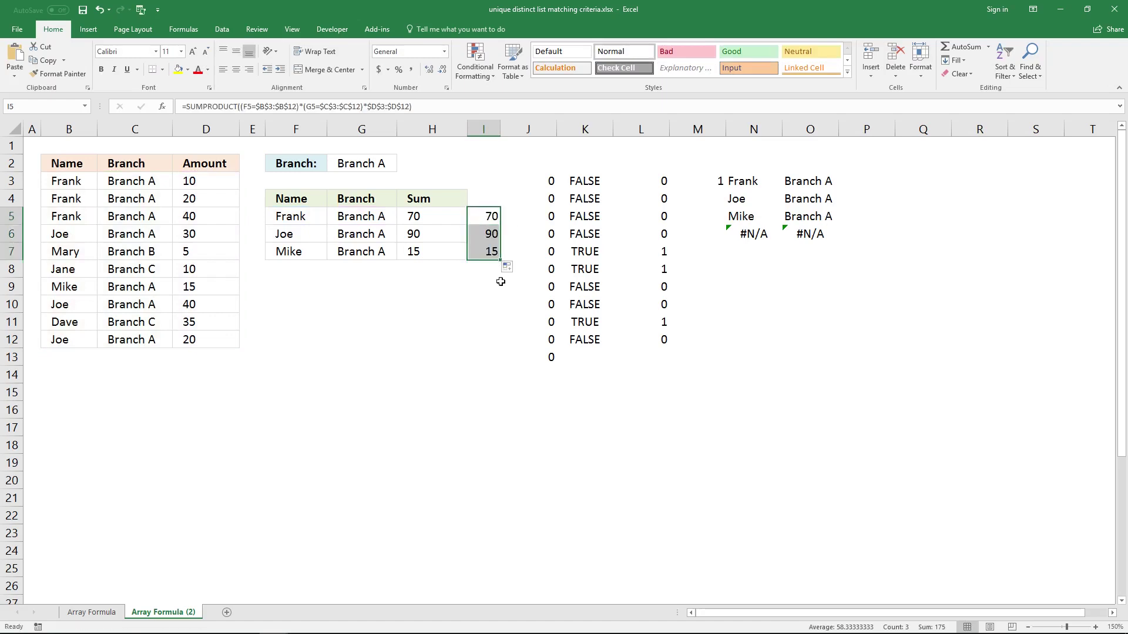